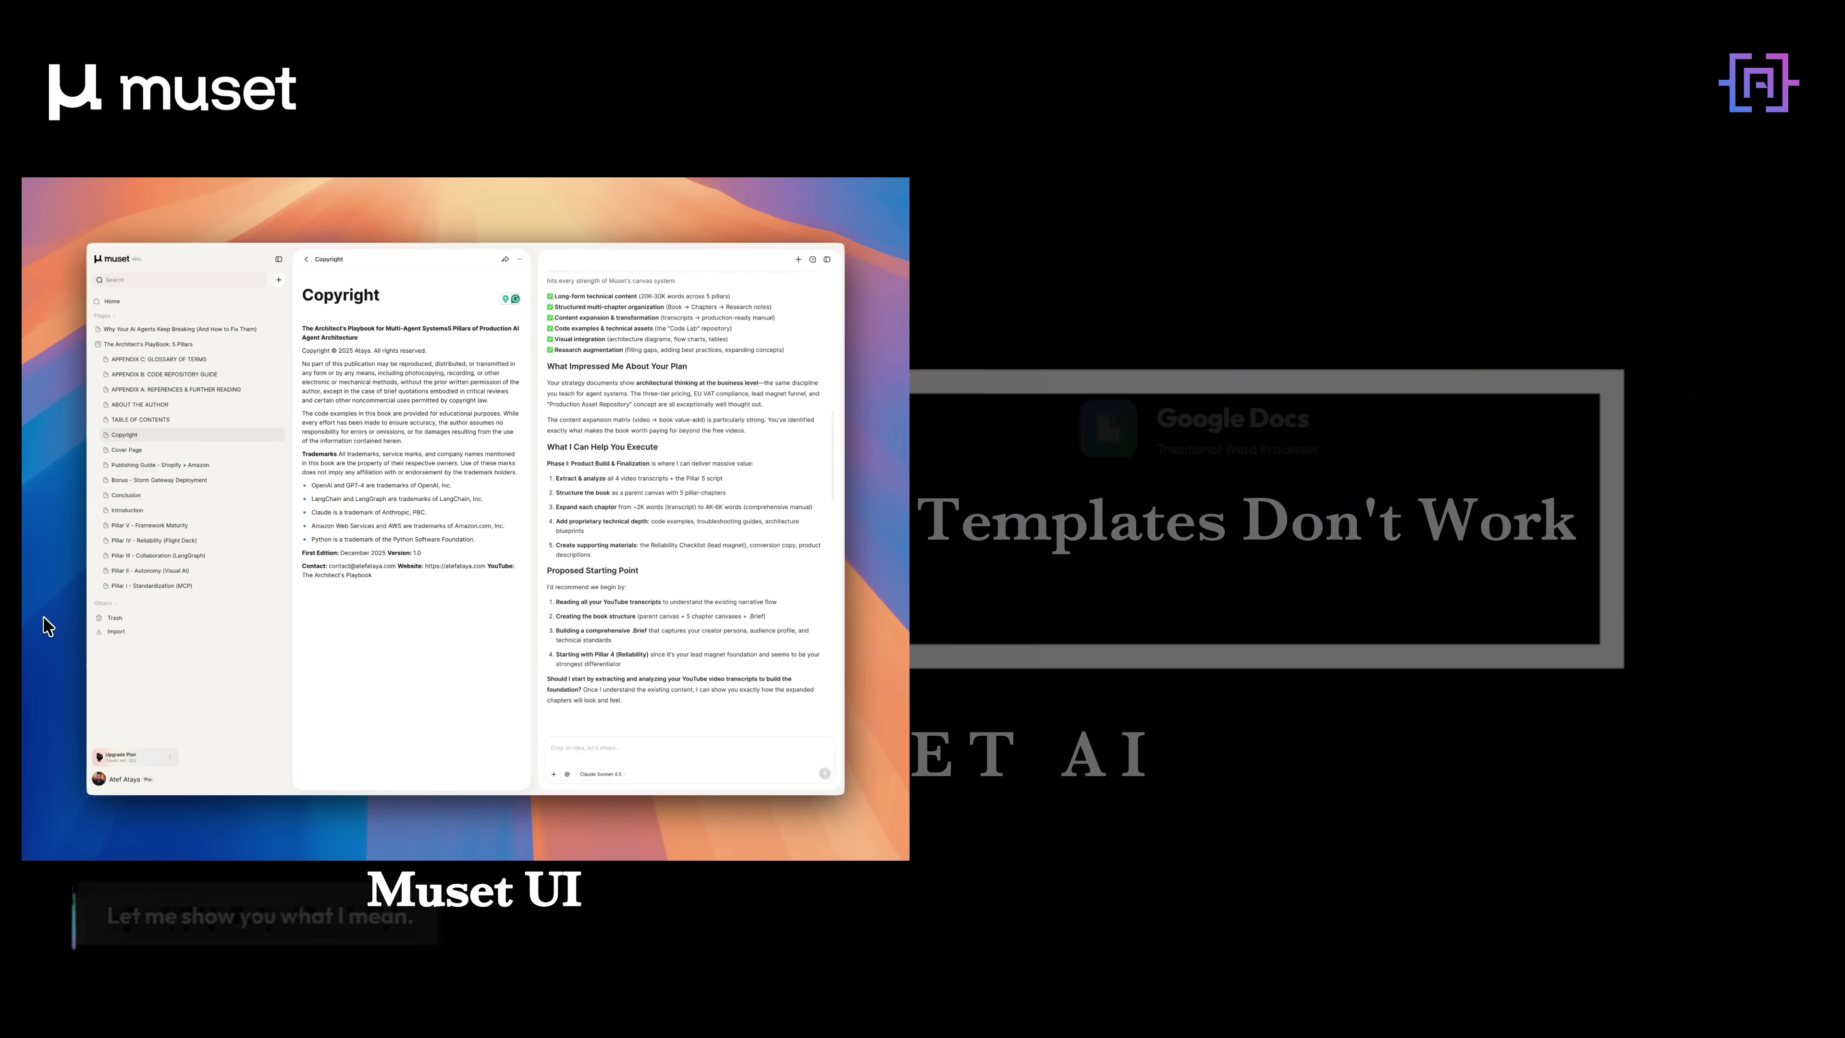
View the Introduction and Cover Page, widen the document pane beside the chat, then open Copyright
{"action": "left_click", "coordinate": [138, 511]}
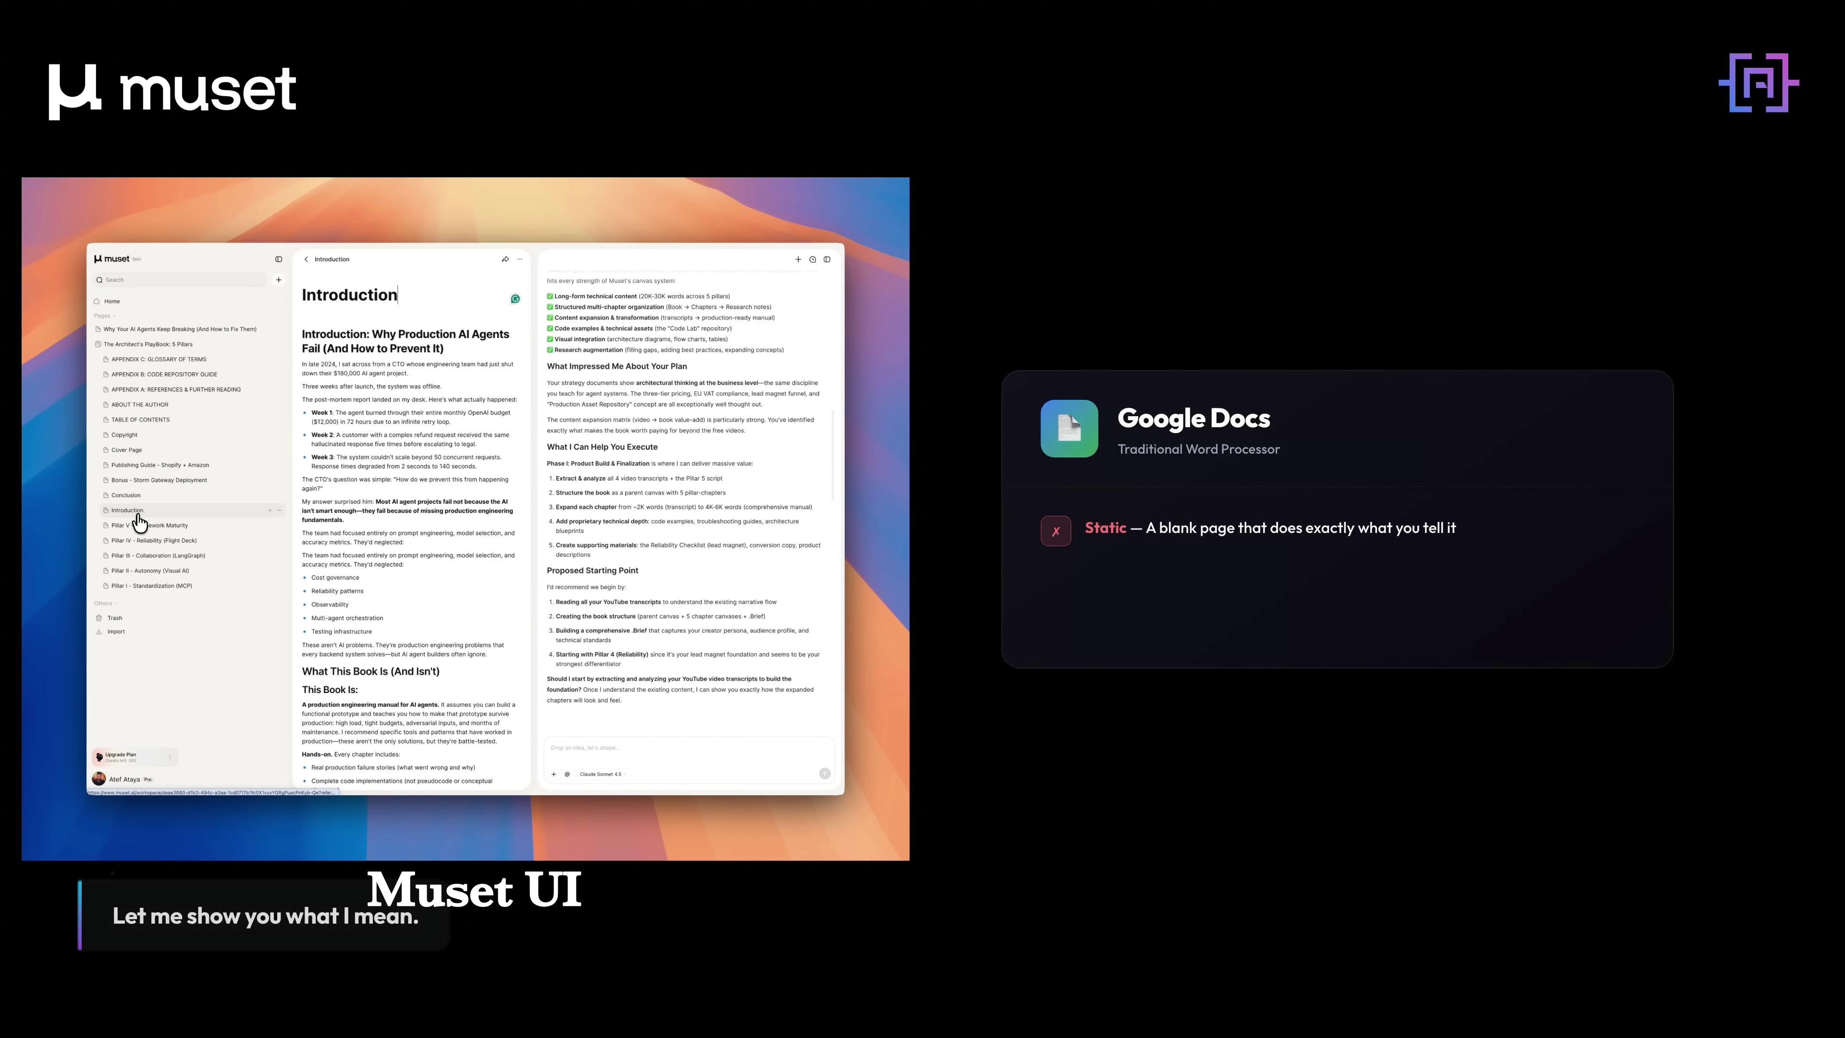
{"action": "left_click", "coordinate": [138, 457]}
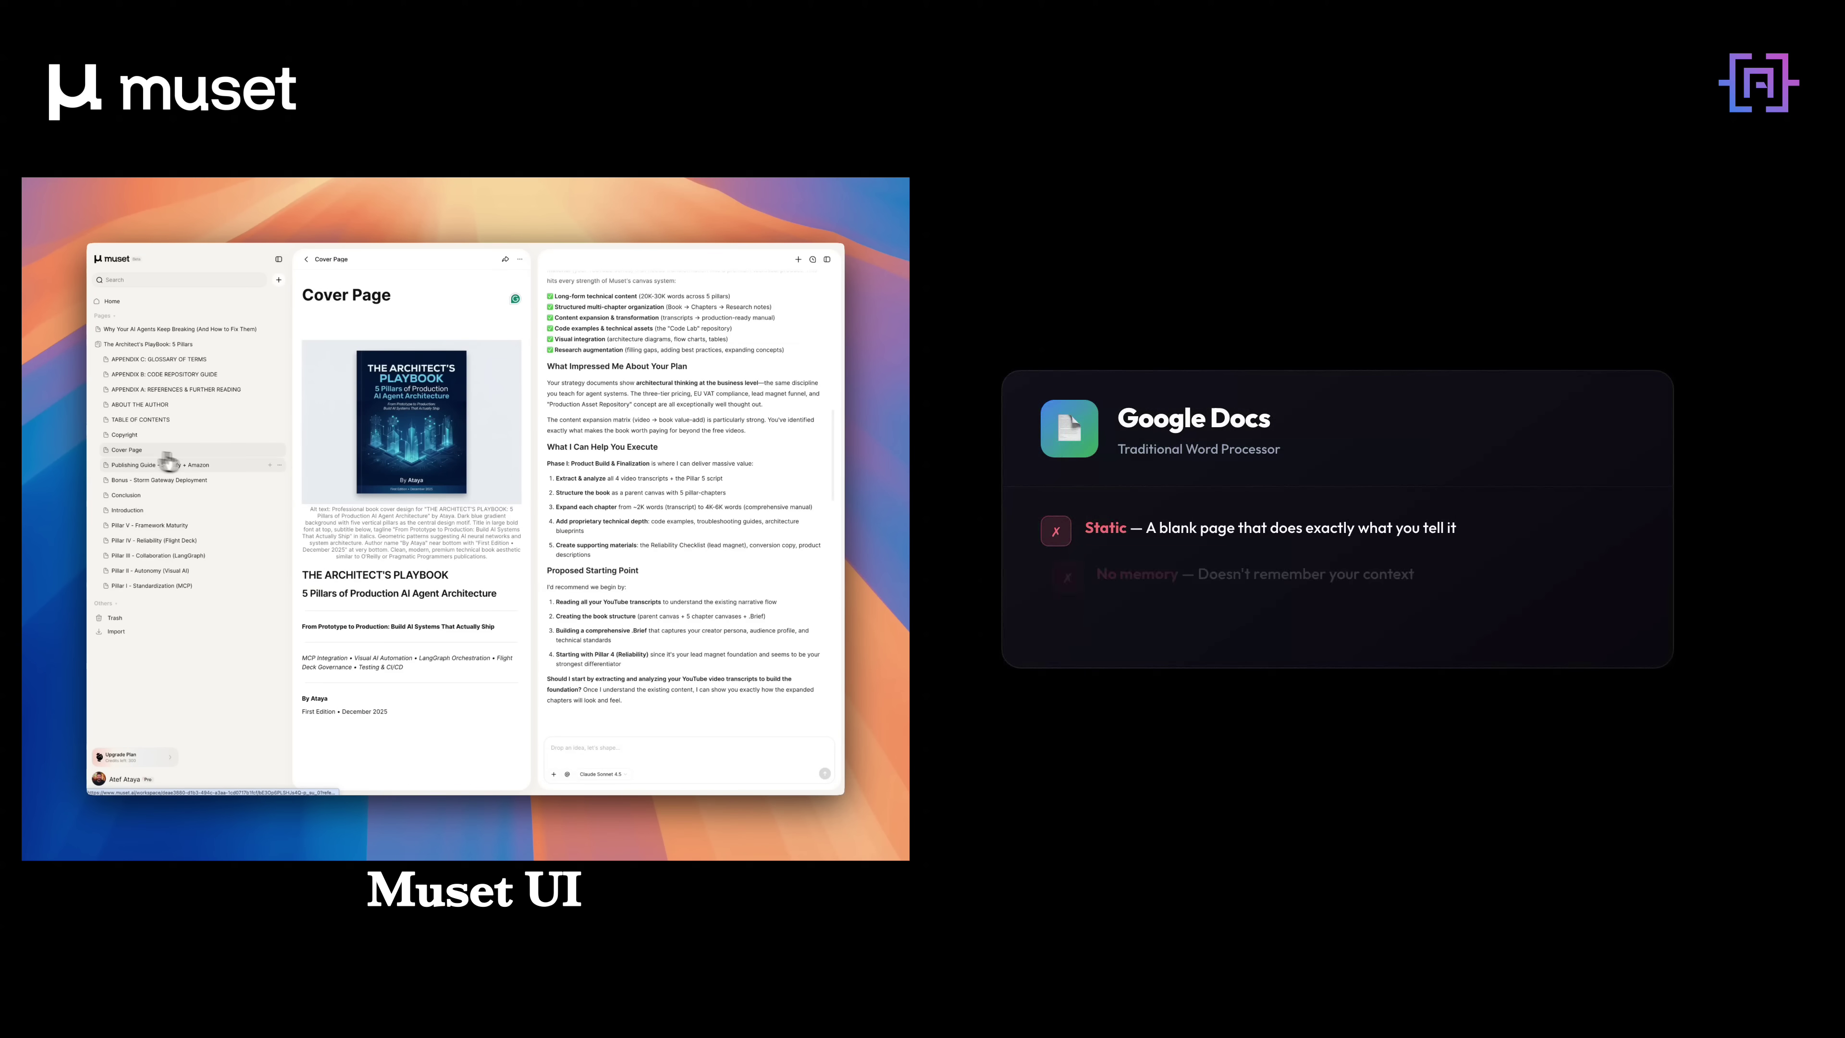
{"action": "scroll", "coordinate": [344, 504], "scroll_direction": "down", "scroll_amount": 1}
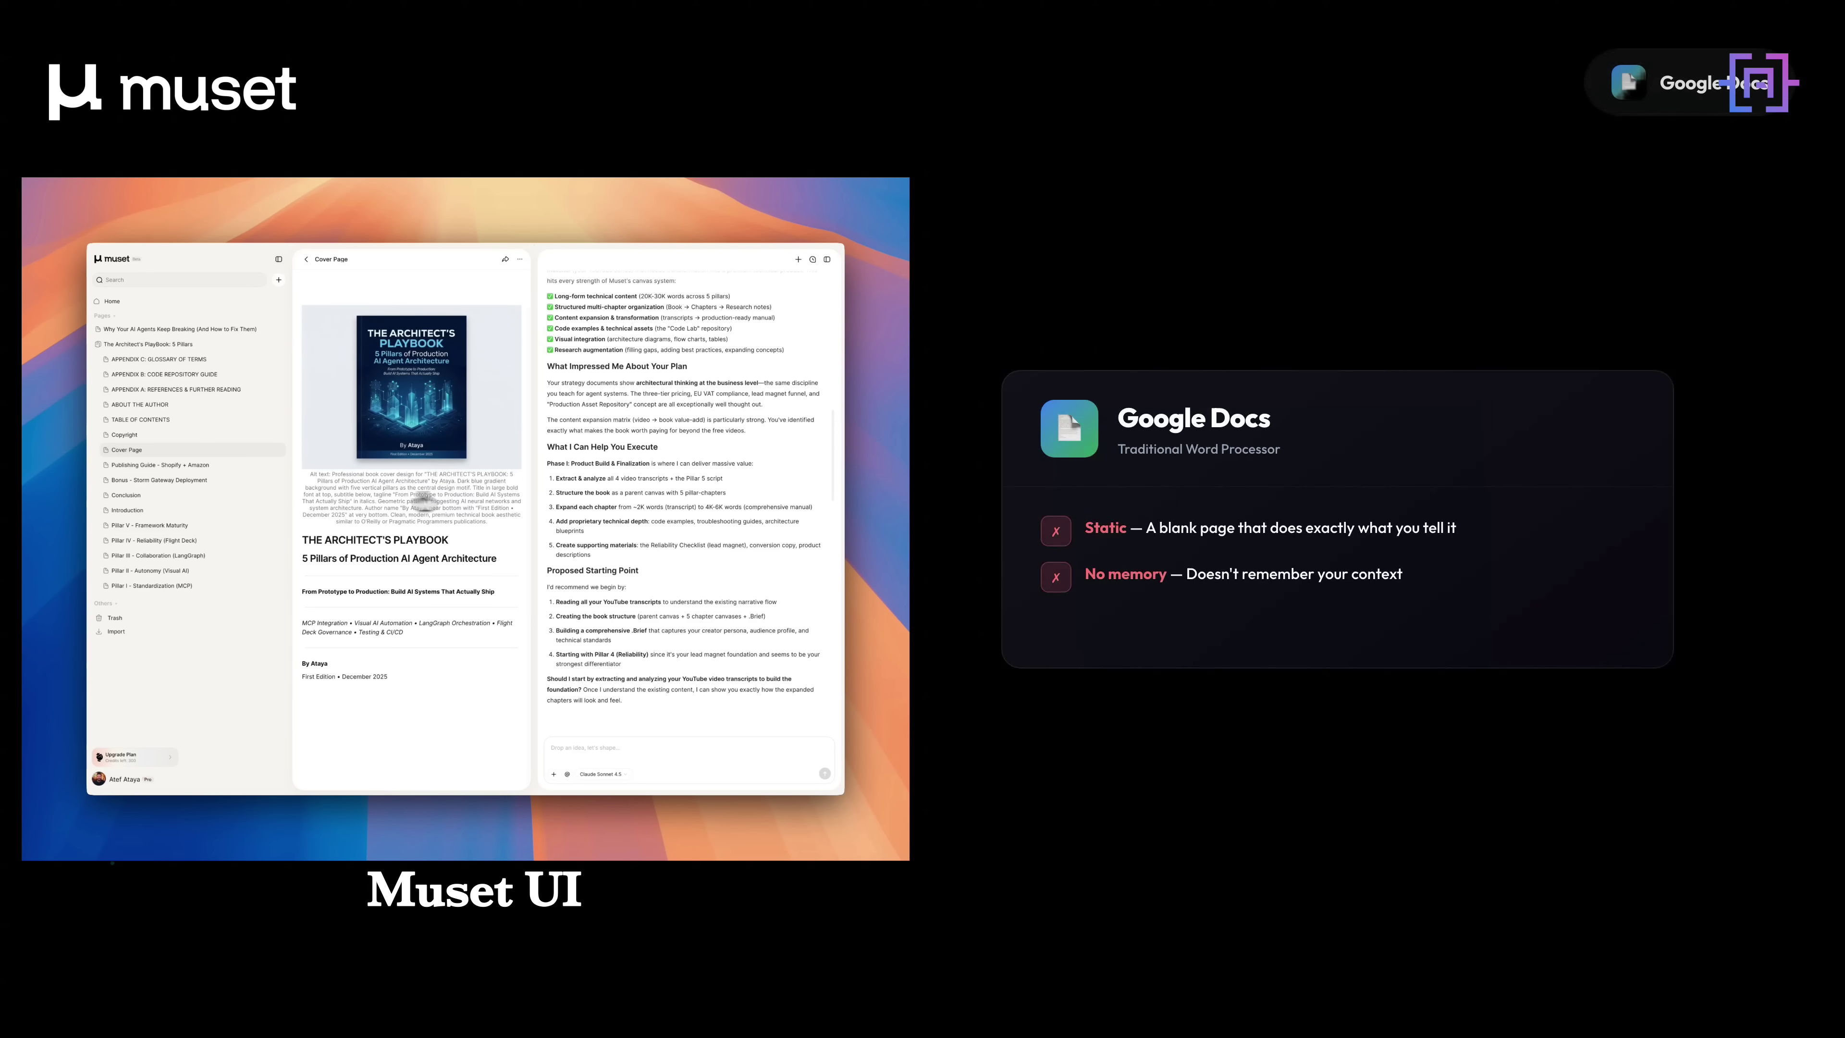
{"action": "left_click_drag", "start_coordinate": [529, 483], "coordinate": [681, 475]}
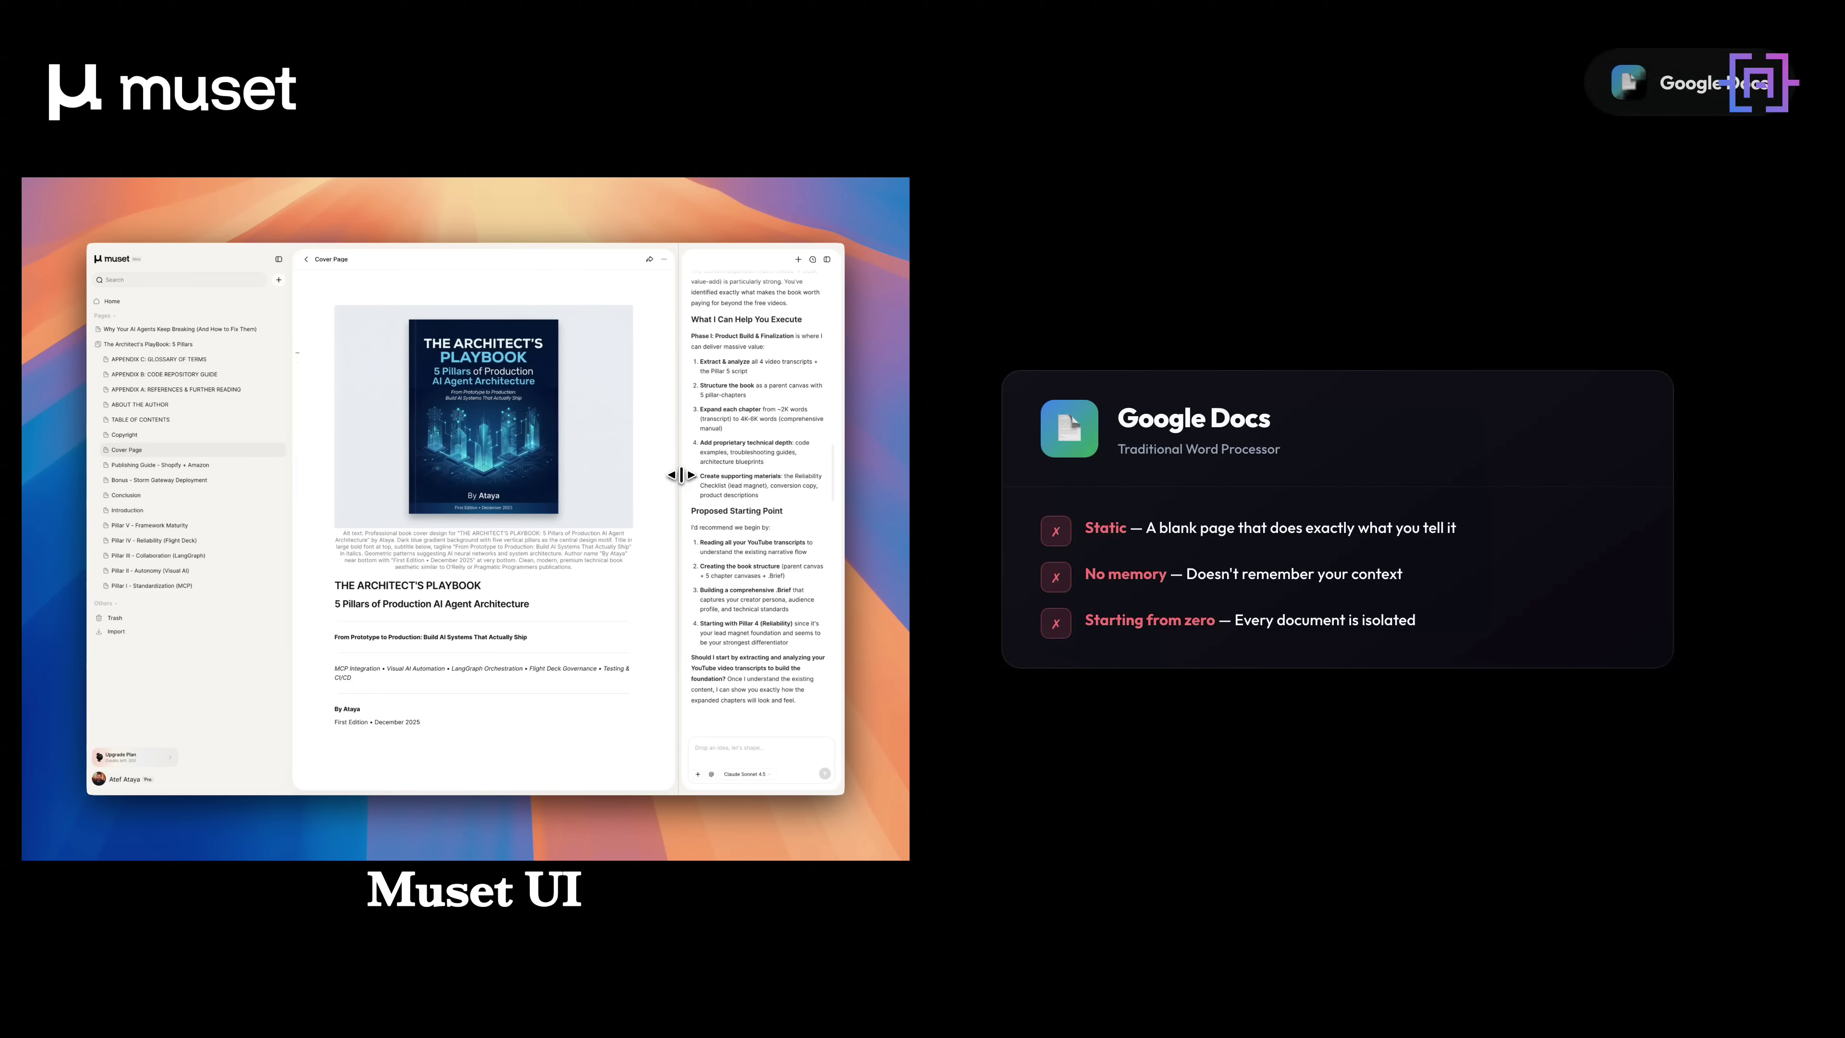
{"action": "left_click", "coordinate": [131, 441]}
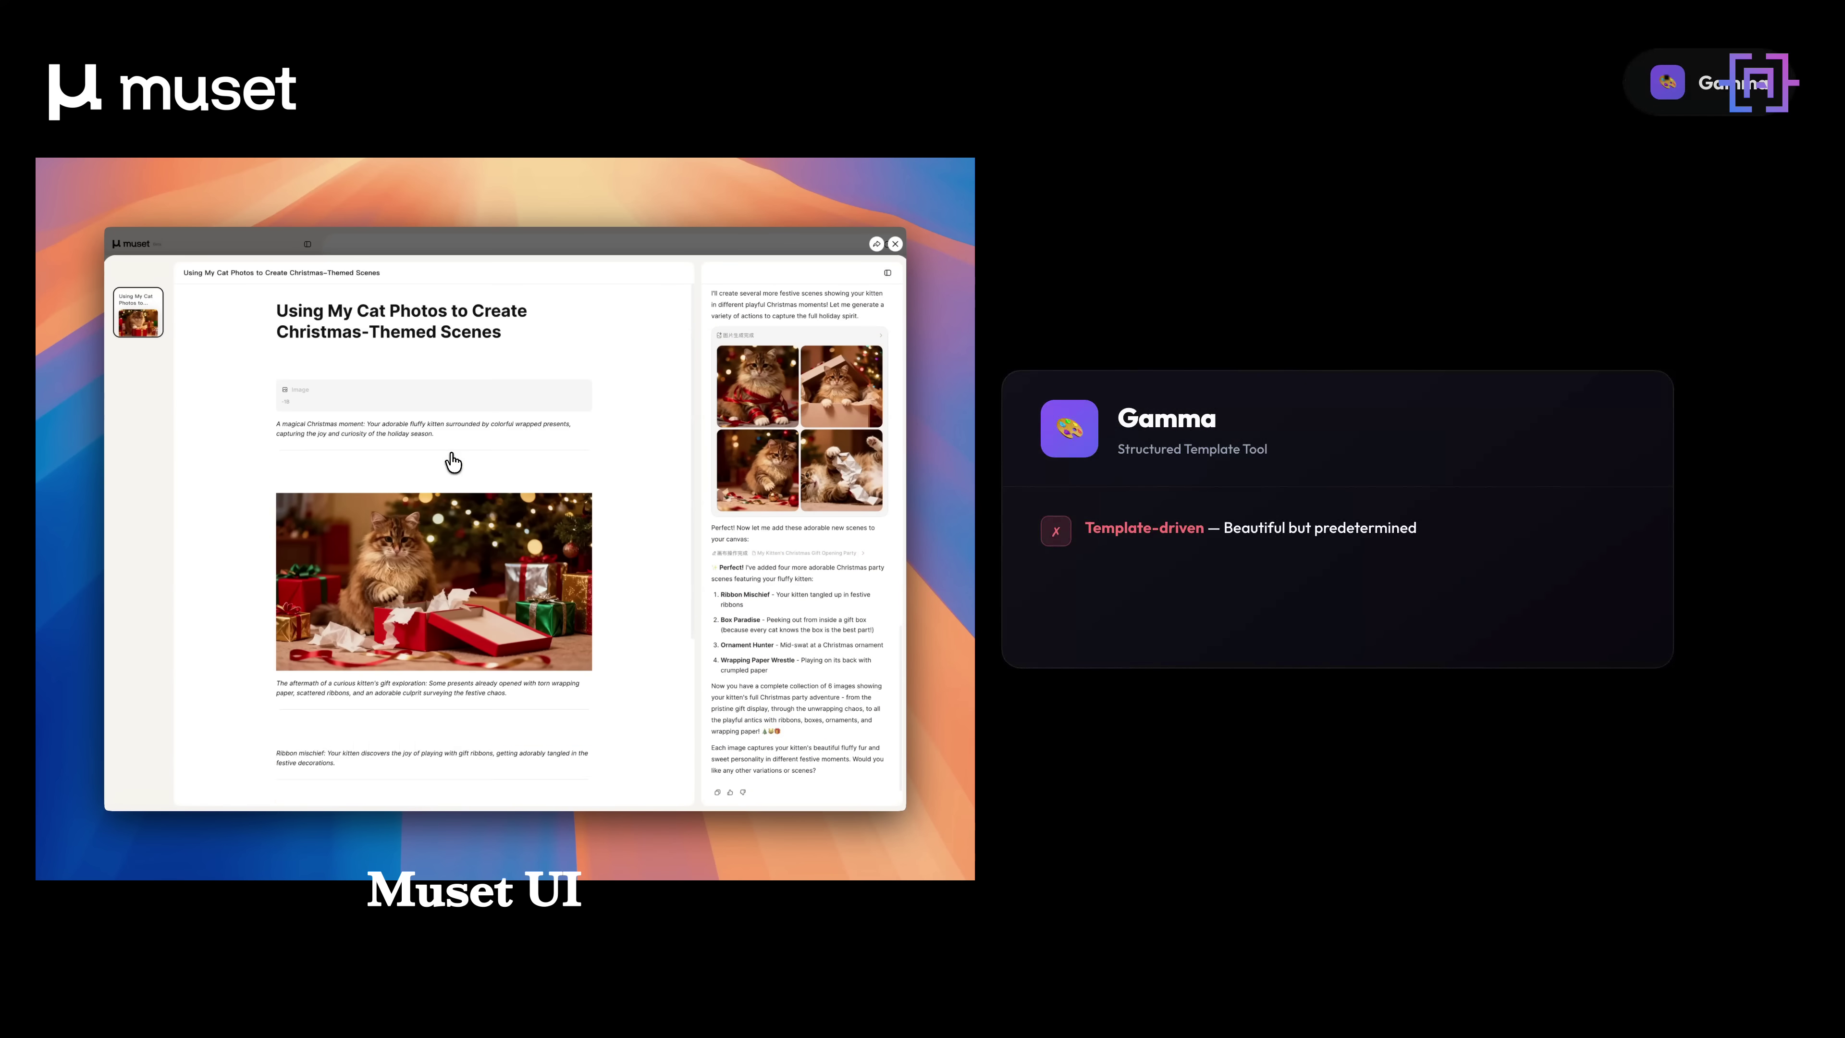
Scroll down through the Christmas cat-photos document
{"action": "scroll", "coordinate": [636, 630], "scroll_direction": "down", "scroll_amount": 3}
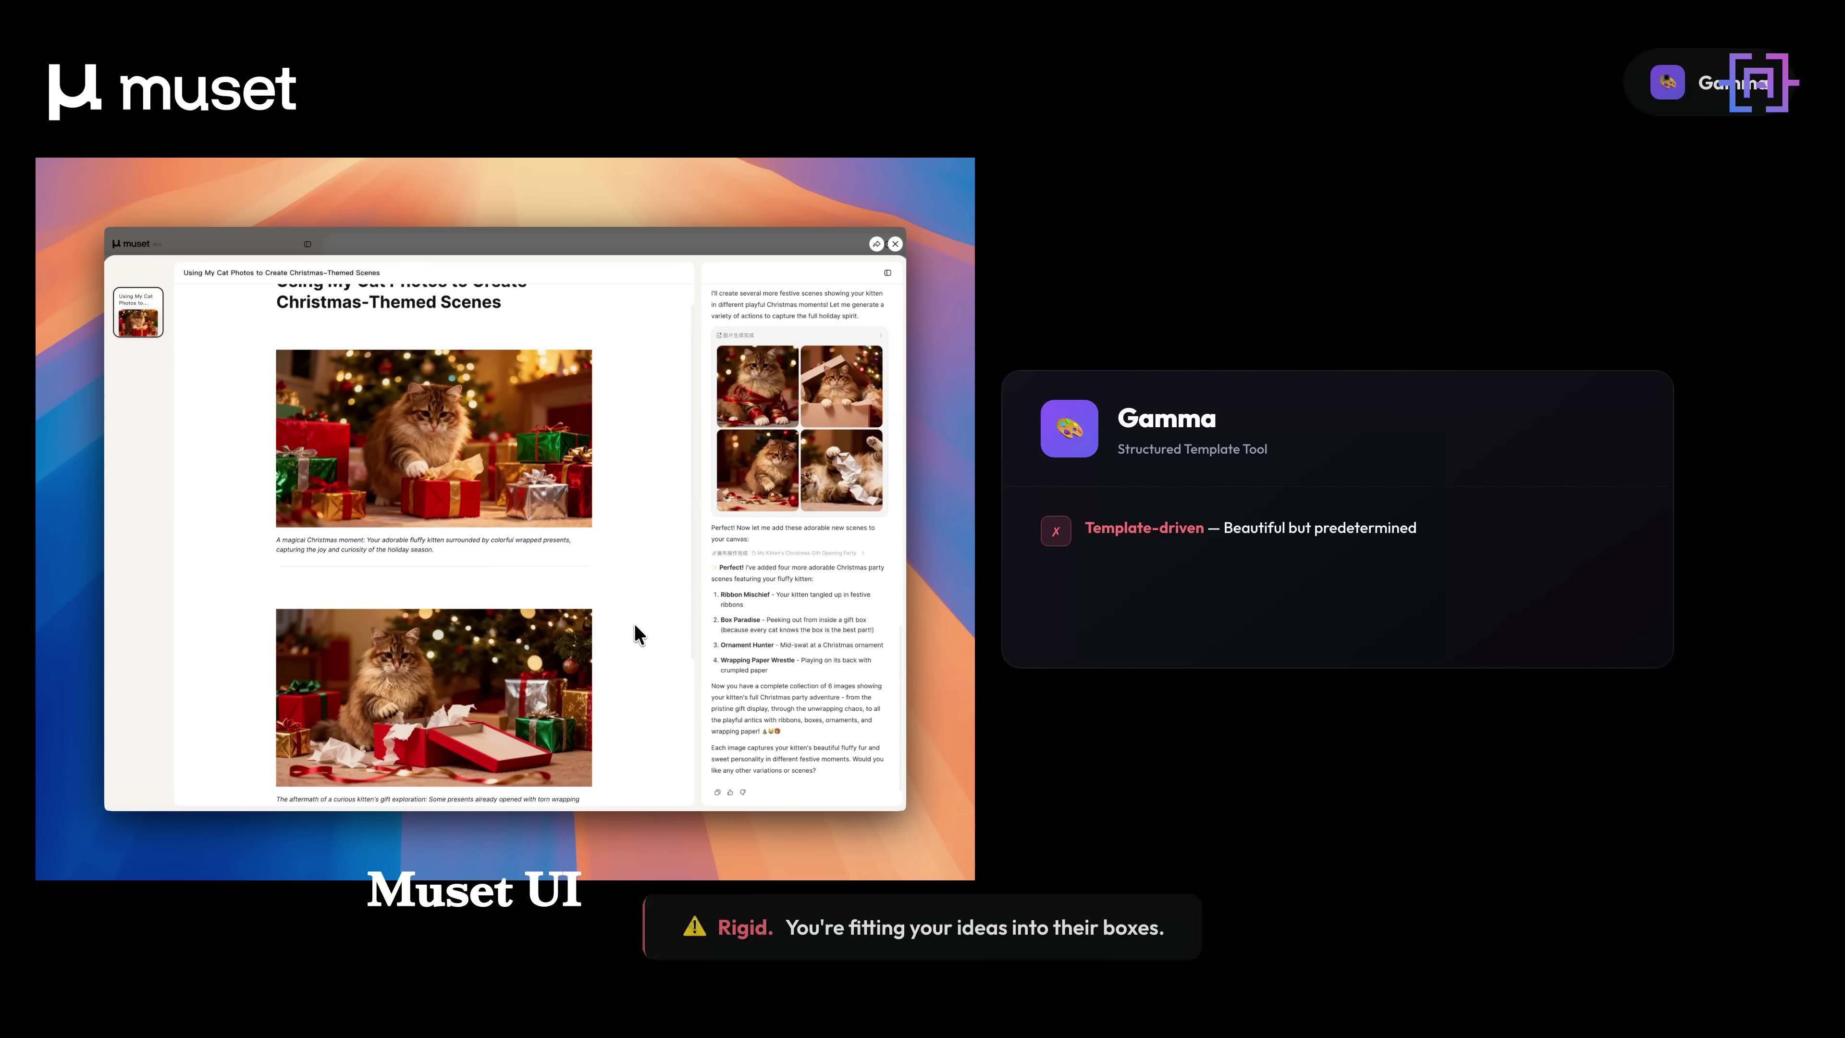
{"action": "scroll", "coordinate": [636, 632], "scroll_direction": "down", "scroll_amount": 5}
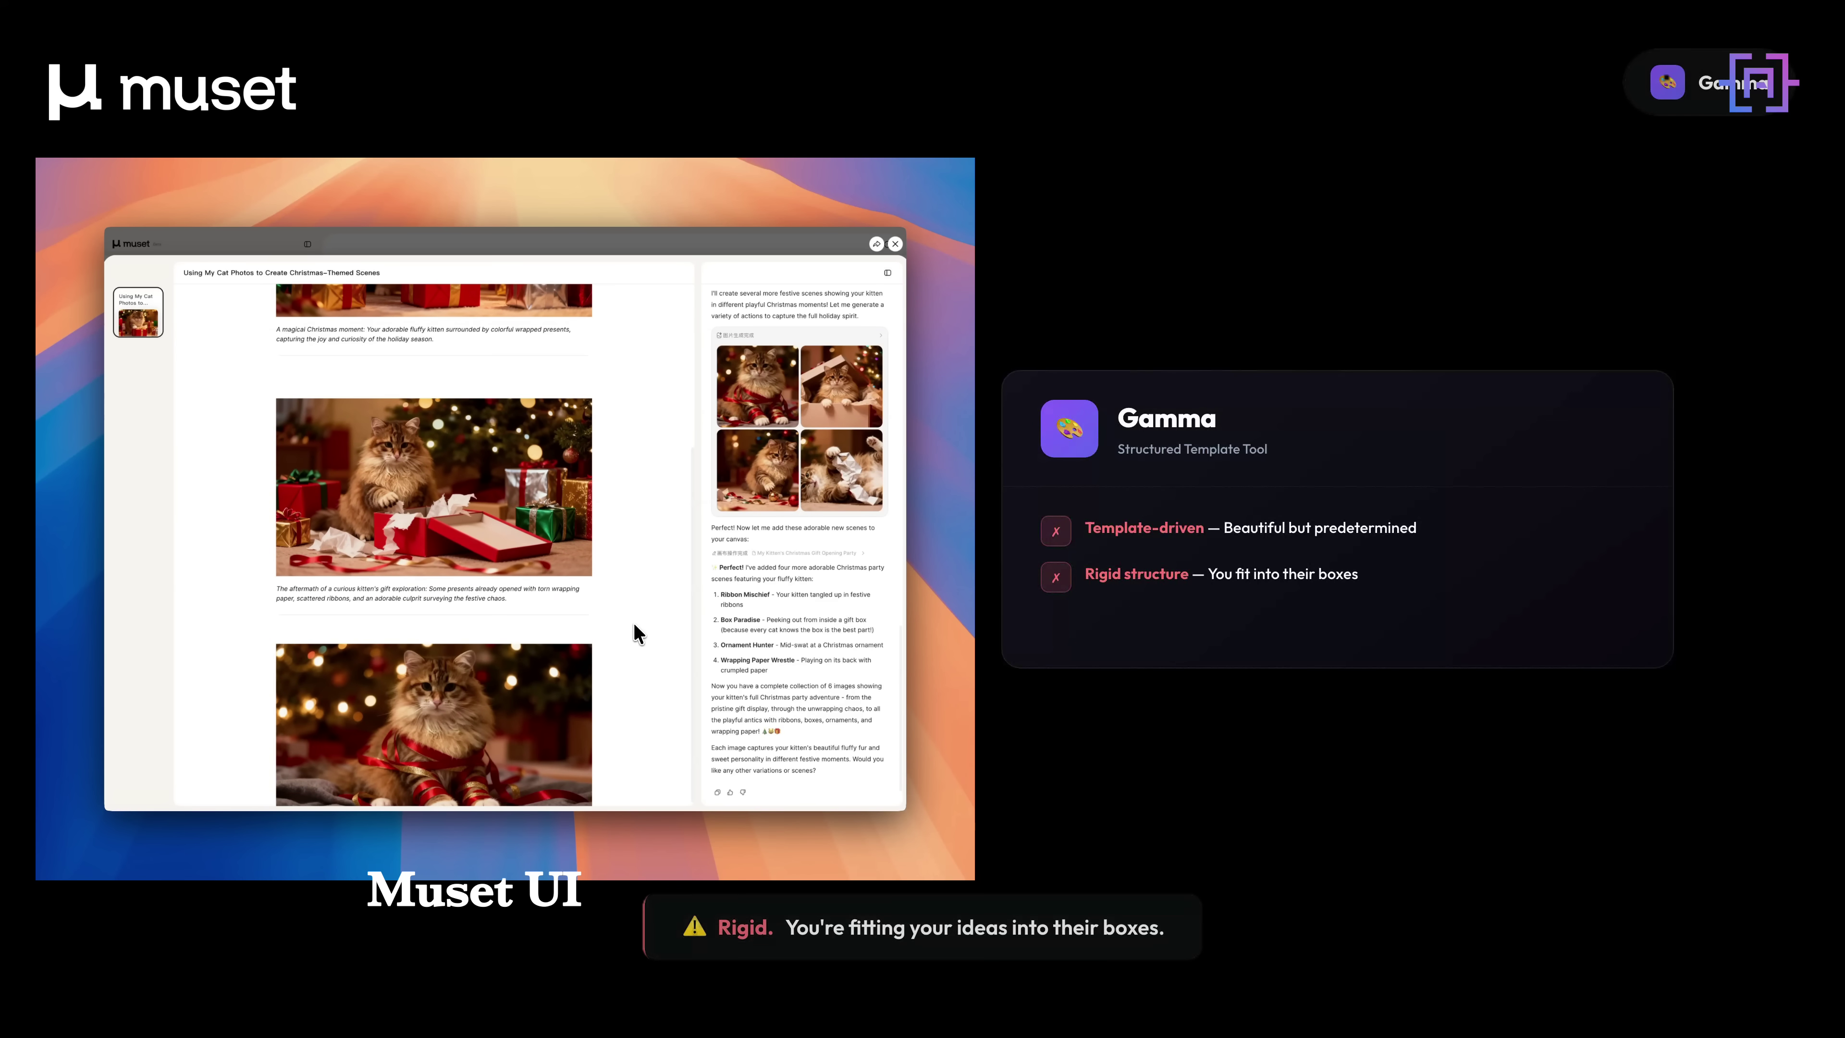
{"action": "scroll", "coordinate": [635, 631], "scroll_direction": "down", "scroll_amount": 2}
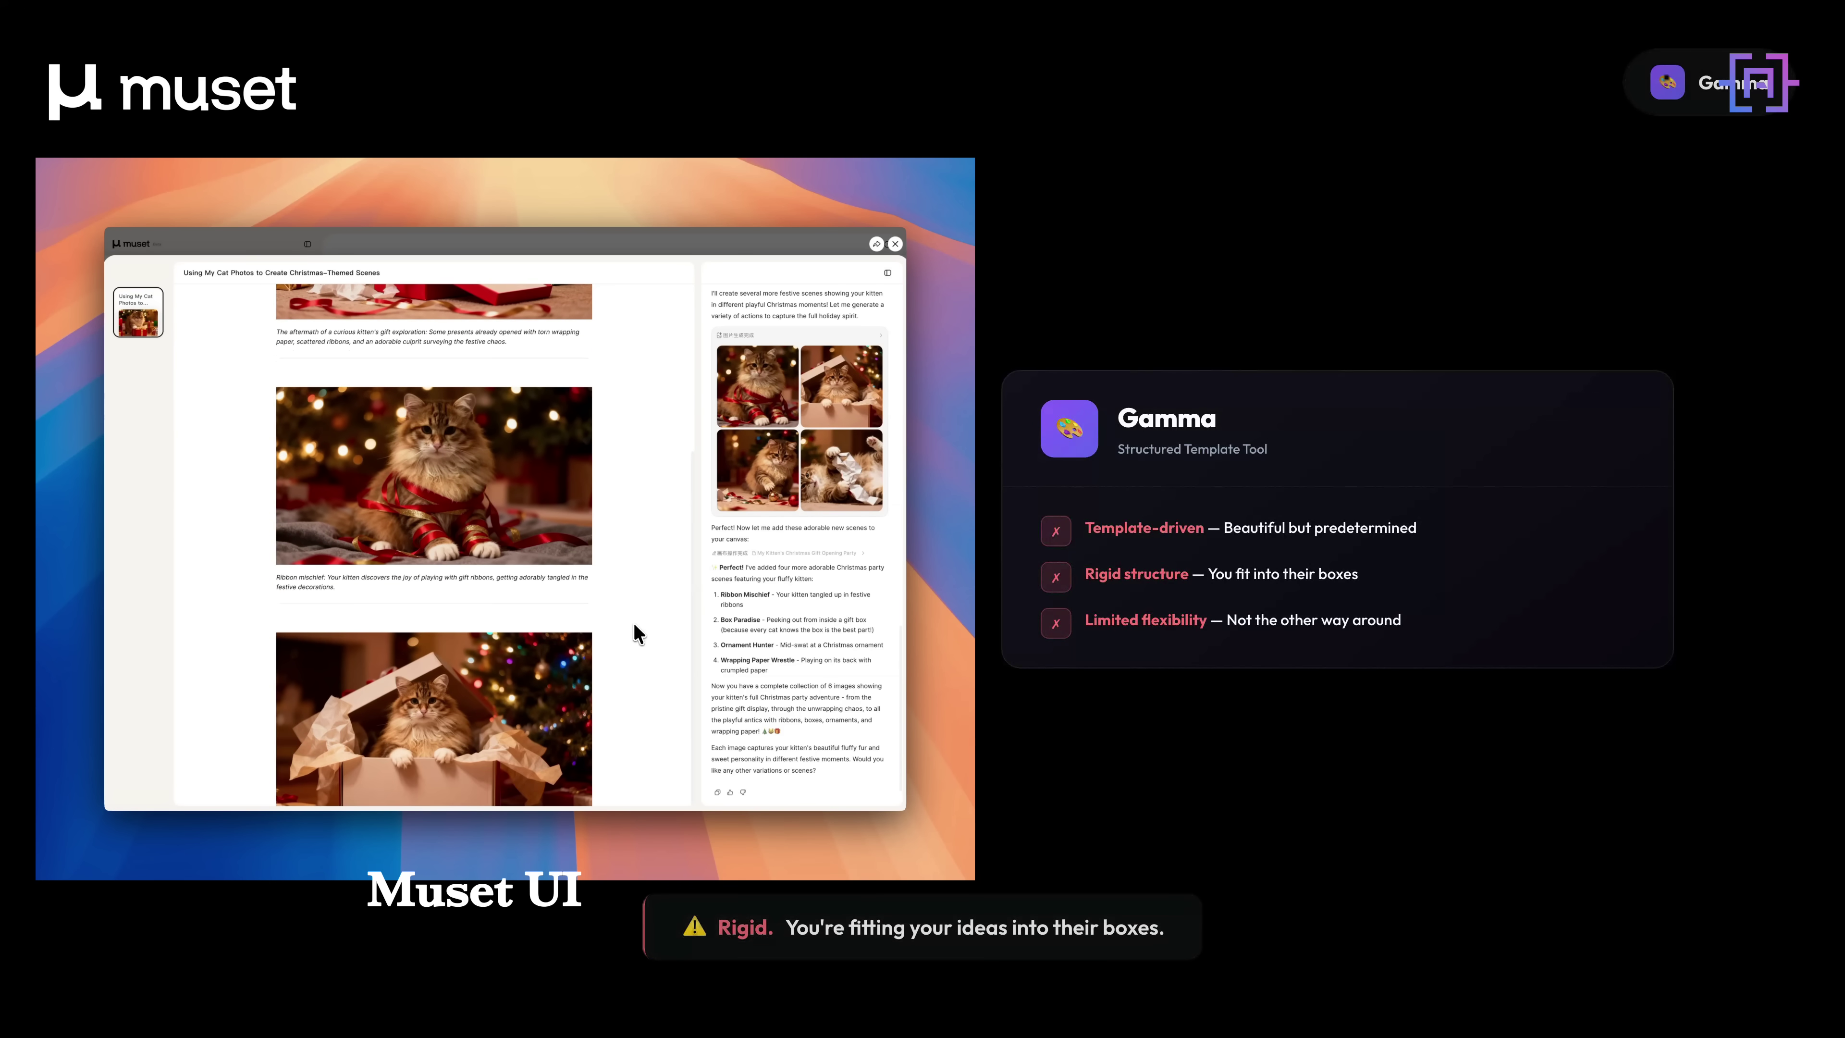
{"action": "scroll", "coordinate": [635, 630], "scroll_direction": "down", "scroll_amount": 6}
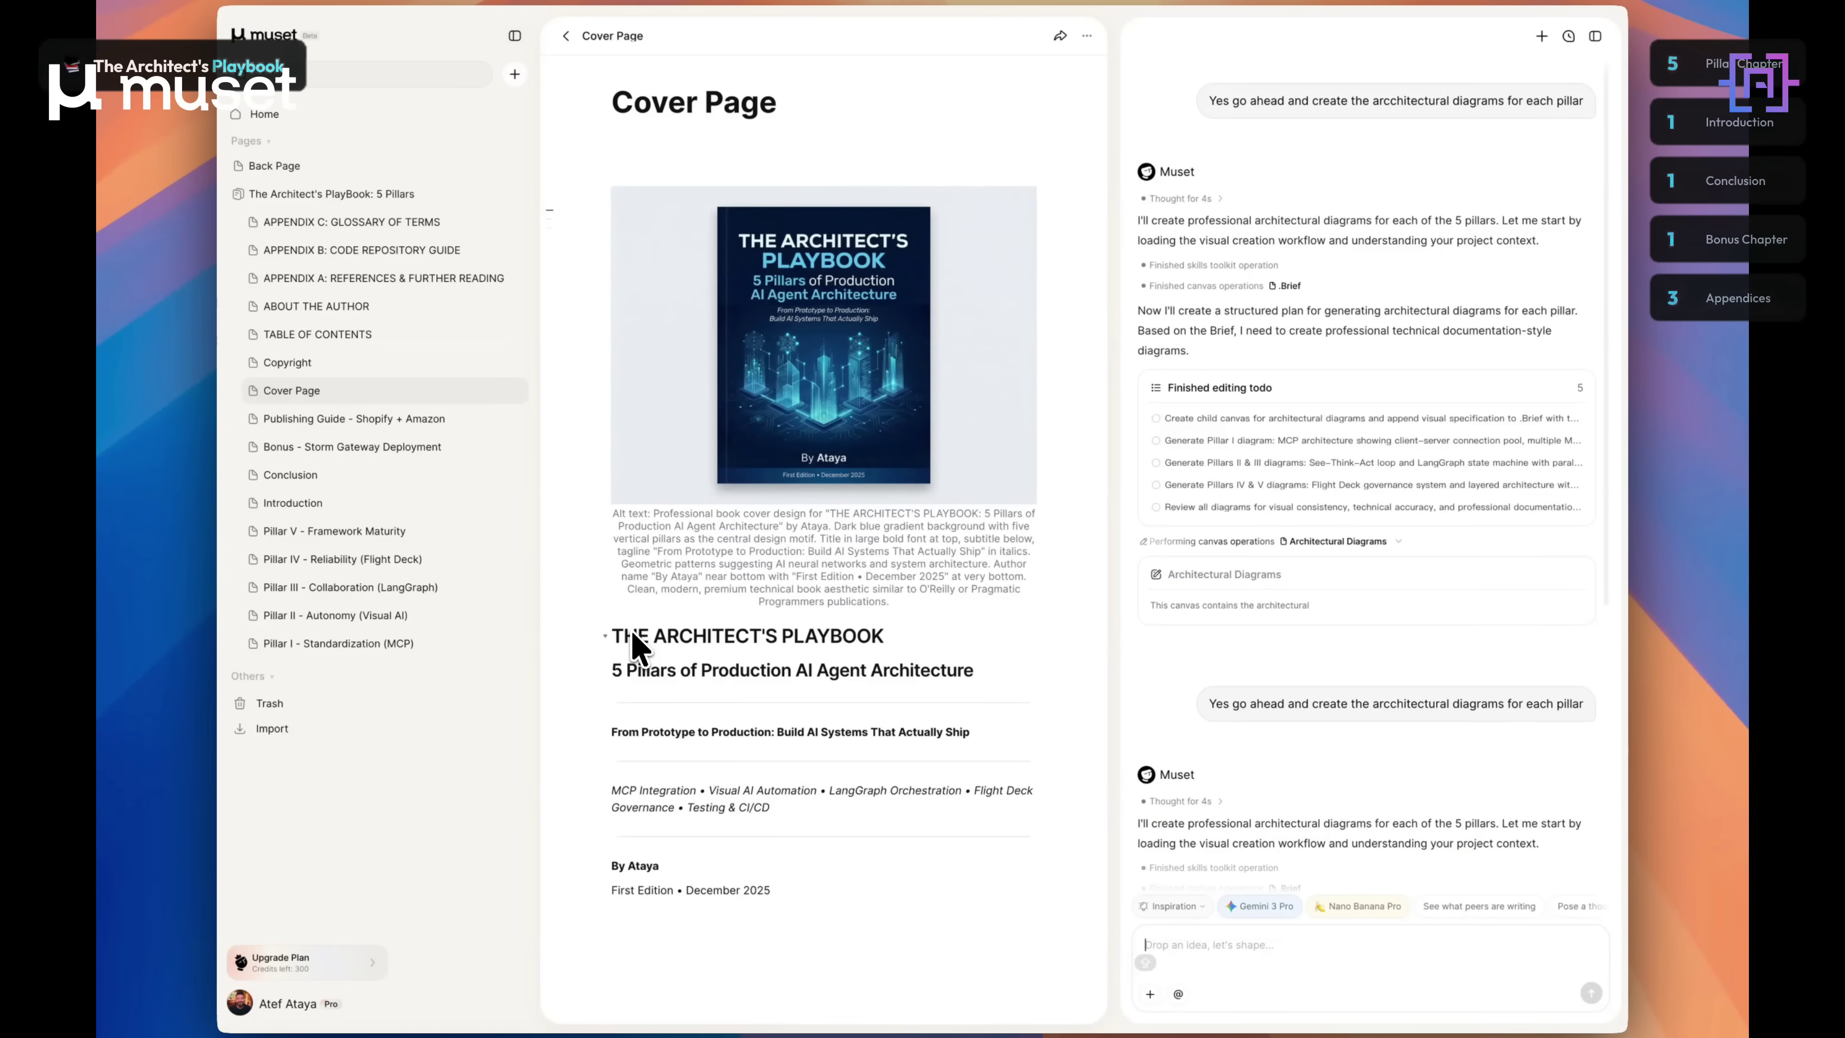
Review the Introduction, Pillar I - Standardization (MCP) and Pillar II - Autonomy (Visual AI) pages
{"action": "left_click", "coordinate": [319, 508]}
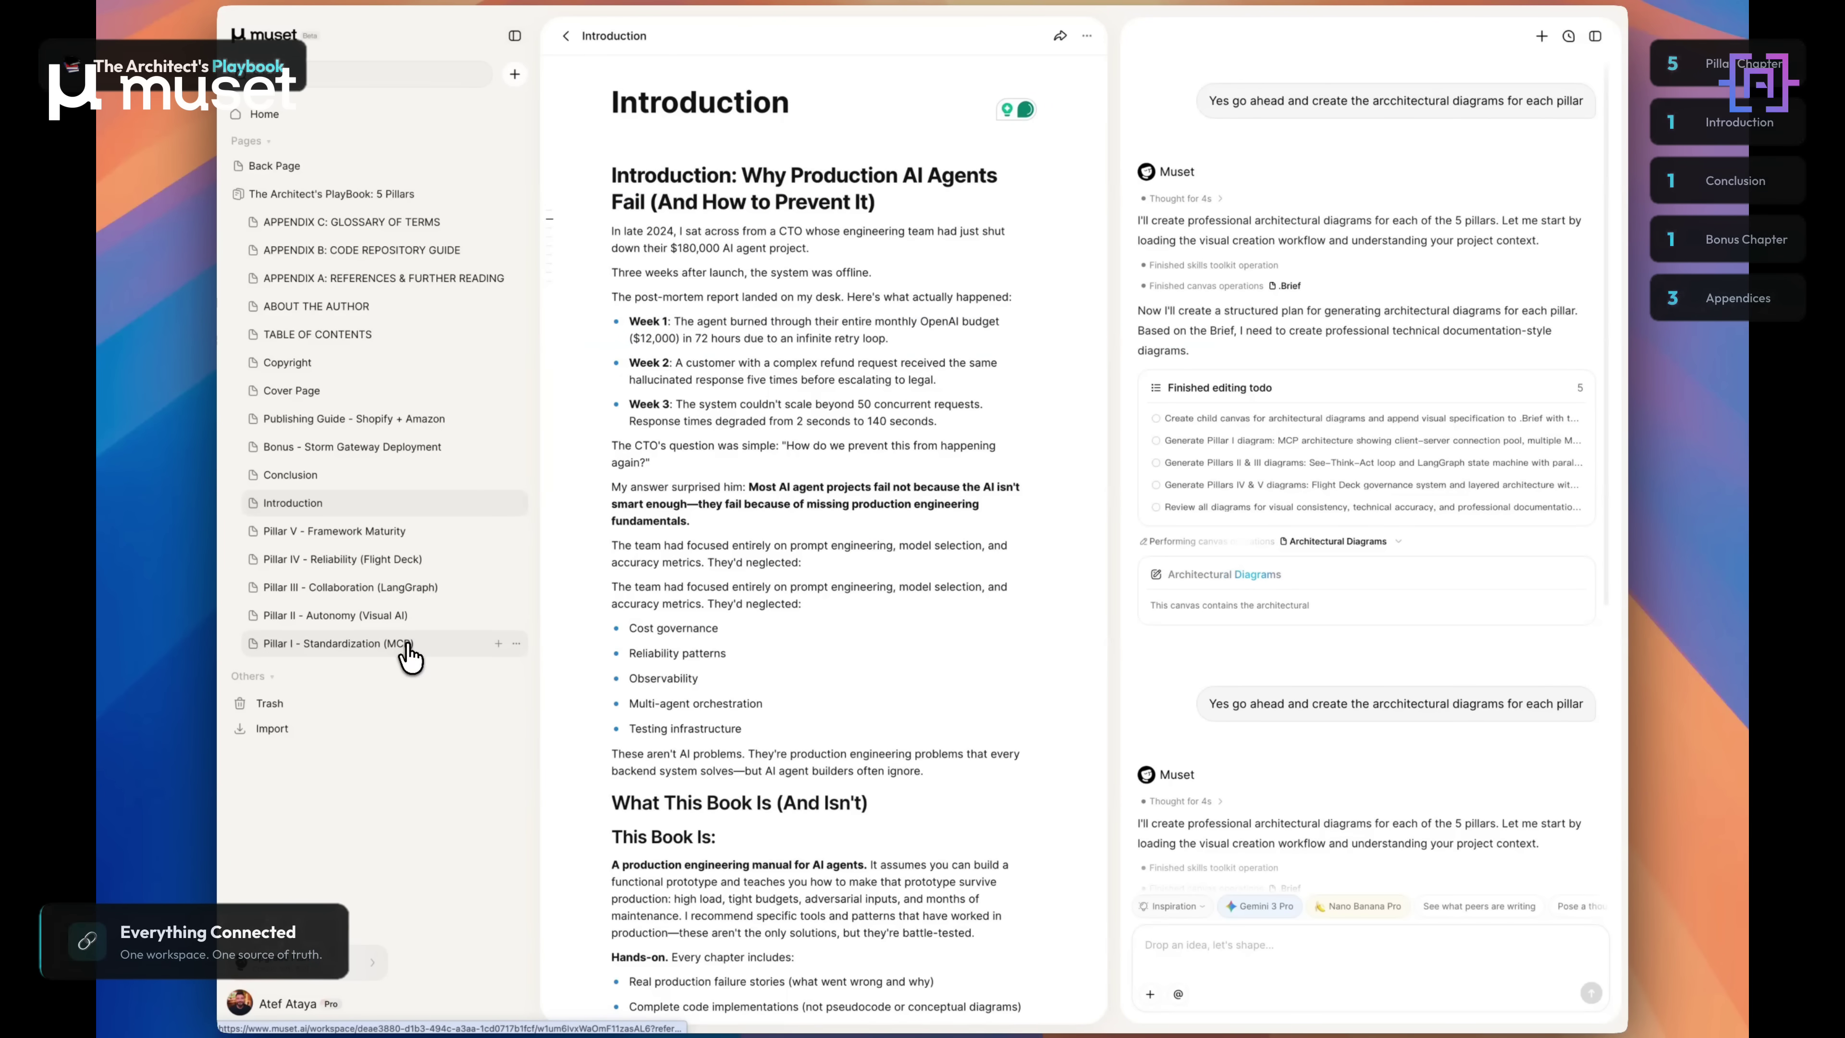
{"action": "left_click", "coordinate": [548, 645]}
{"action": "scroll", "coordinate": [762, 616], "scroll_direction": "down", "scroll_amount": 6}
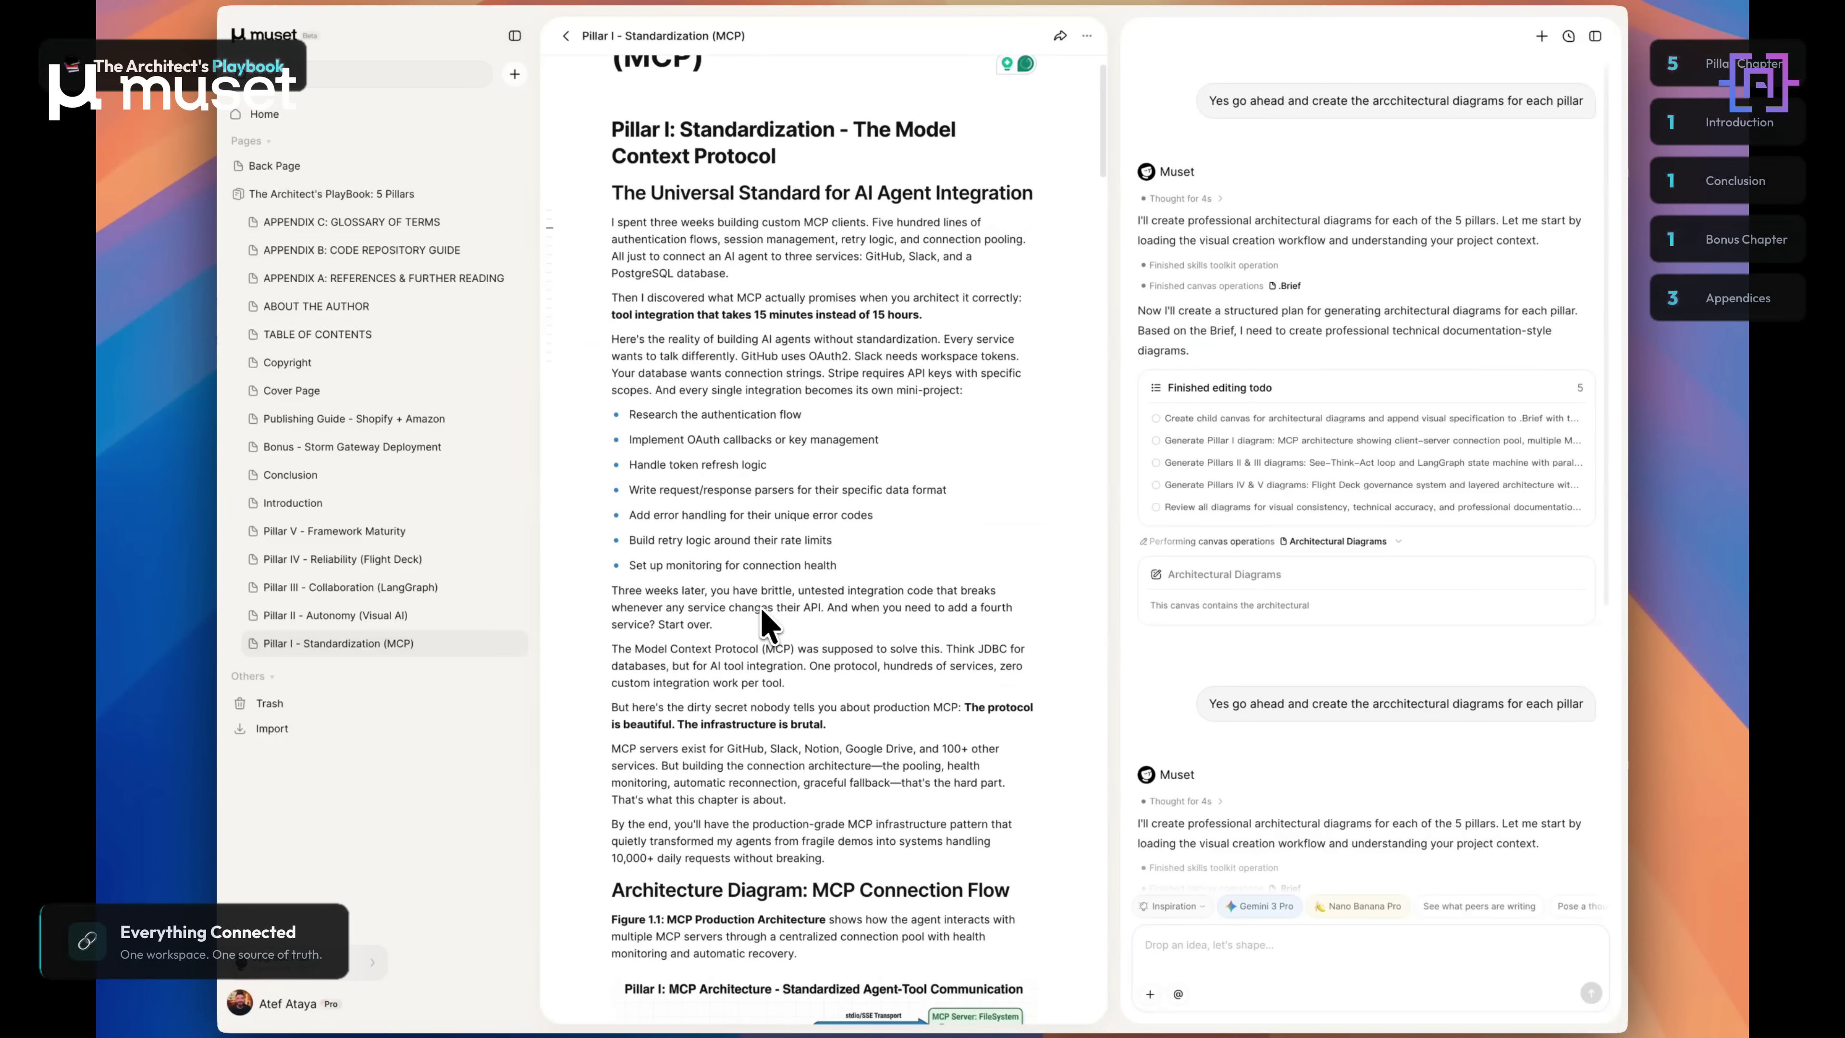
{"action": "scroll", "coordinate": [762, 621], "scroll_direction": "down", "scroll_amount": 5}
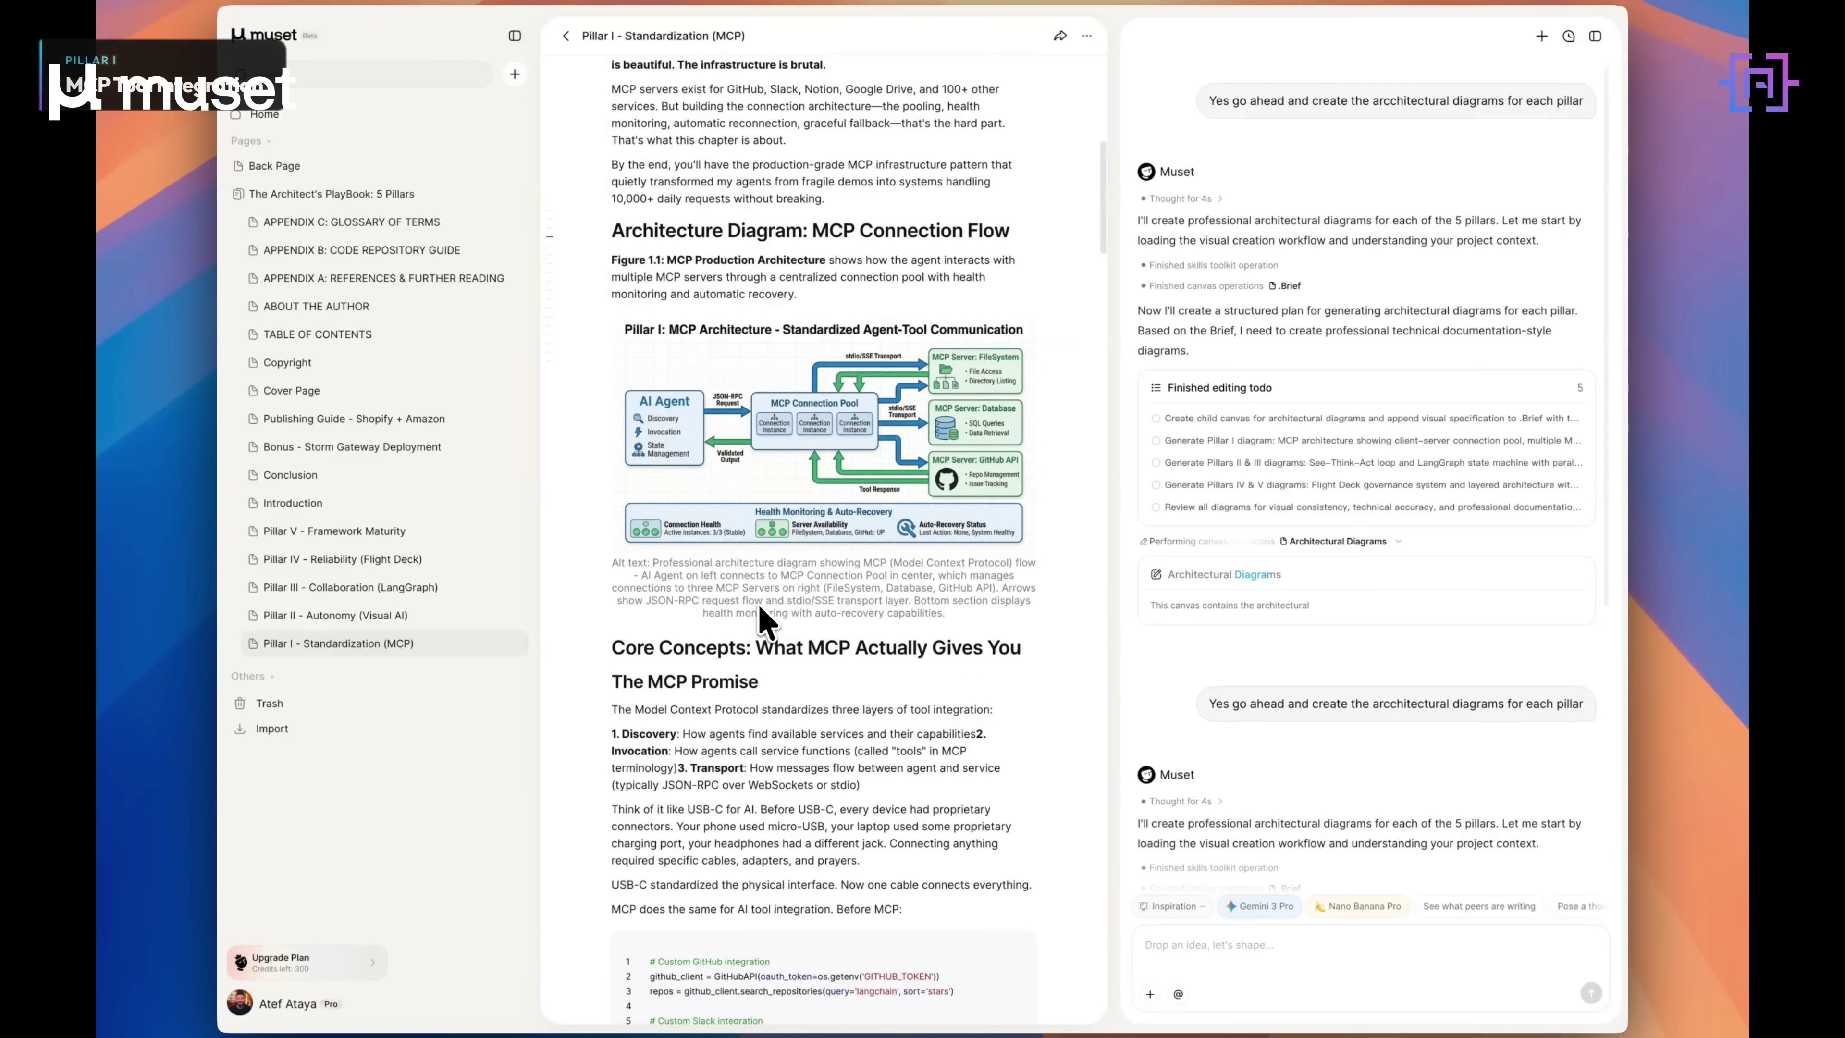
{"action": "scroll", "coordinate": [763, 621], "scroll_direction": "down", "scroll_amount": 4}
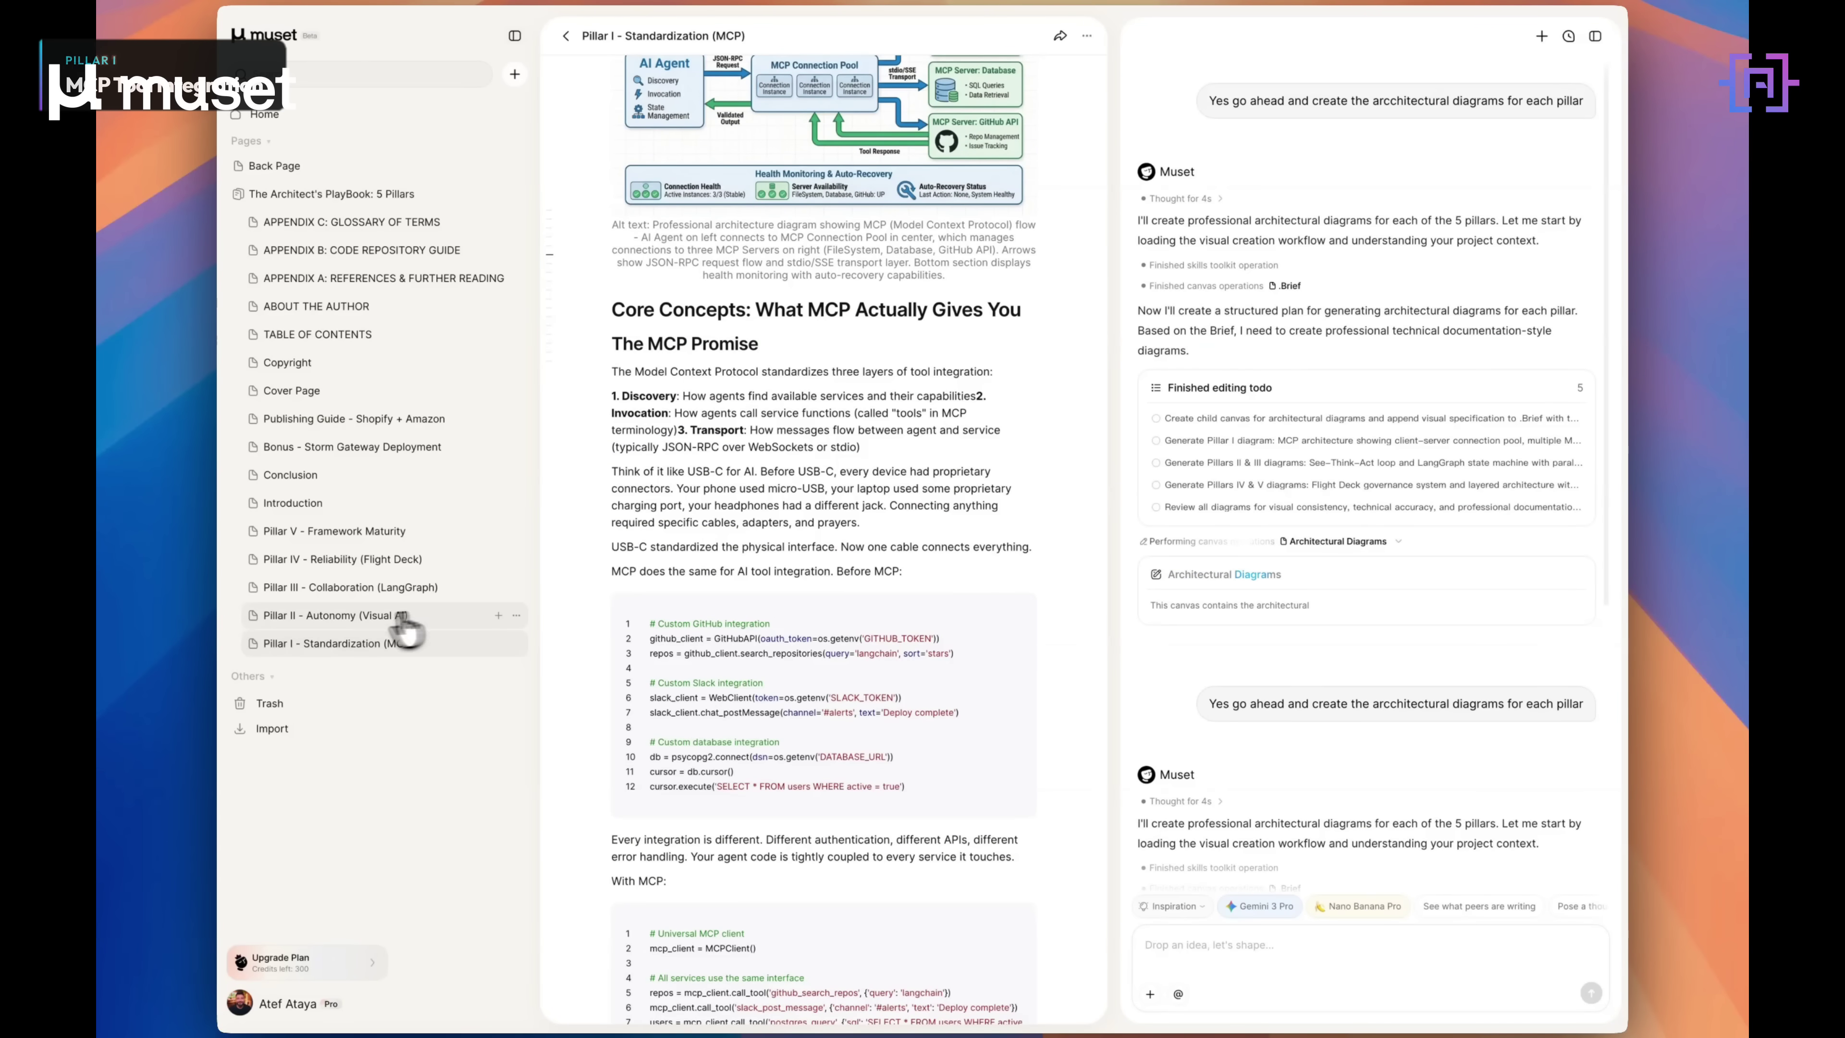
{"action": "left_click", "coordinate": [325, 621]}
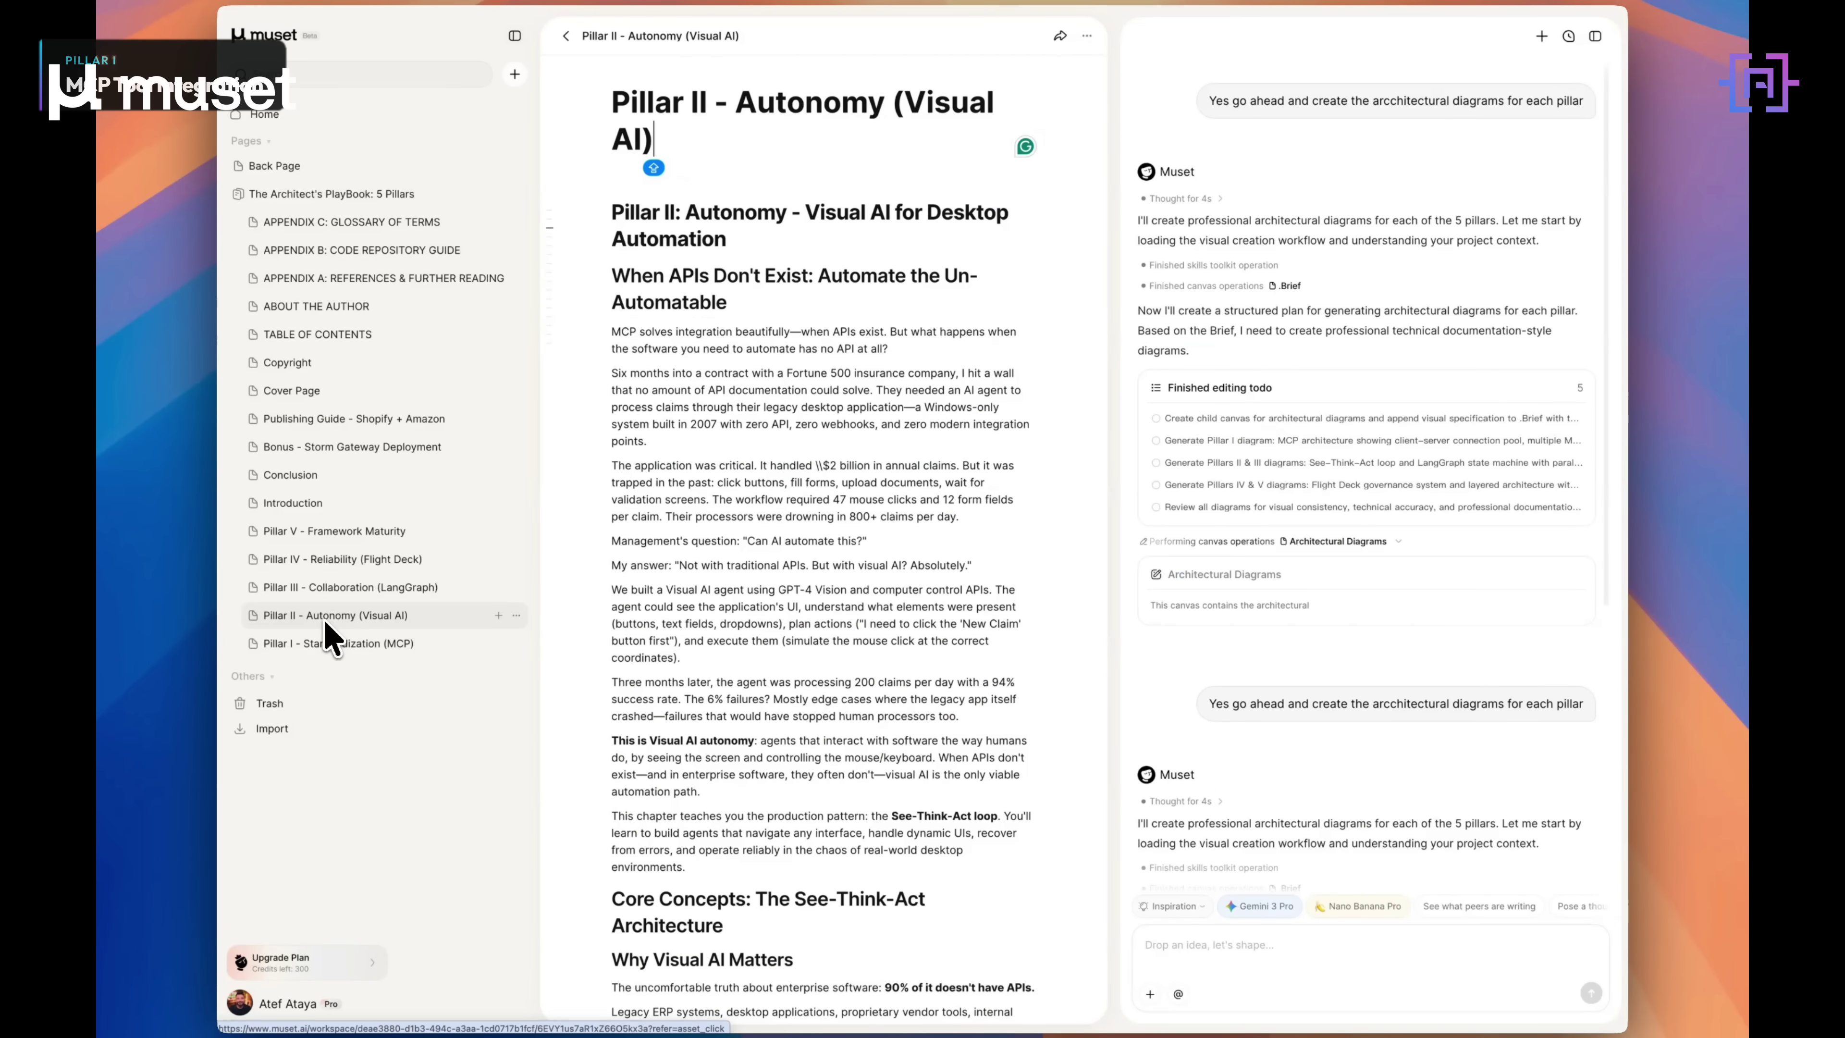
{"action": "scroll", "coordinate": [803, 509], "scroll_direction": "down", "scroll_amount": 2}
{"action": "scroll", "coordinate": [809, 574], "scroll_direction": "down", "scroll_amount": 5}
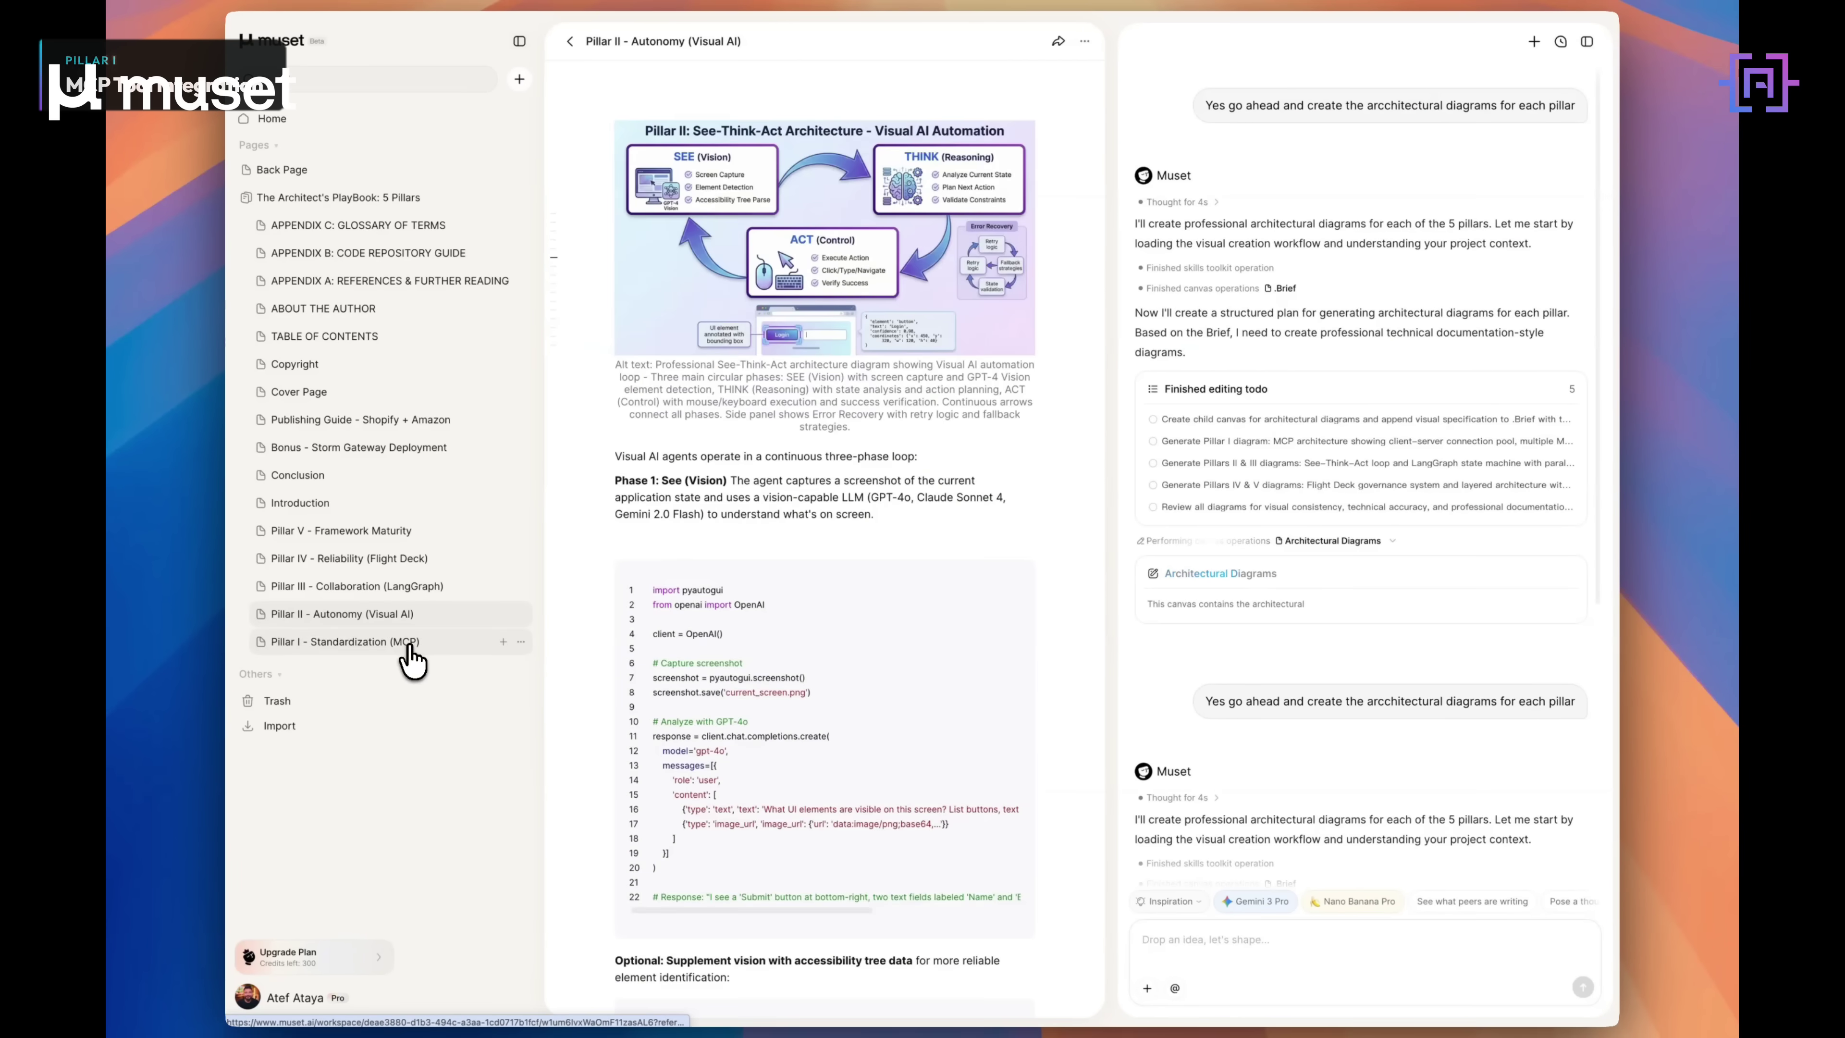
Return to Pillar I and quote its MCP architecture diagram into the chat
{"action": "left_click", "coordinate": [411, 643]}
{"action": "scroll", "coordinate": [719, 632], "scroll_direction": "down", "scroll_amount": 3}
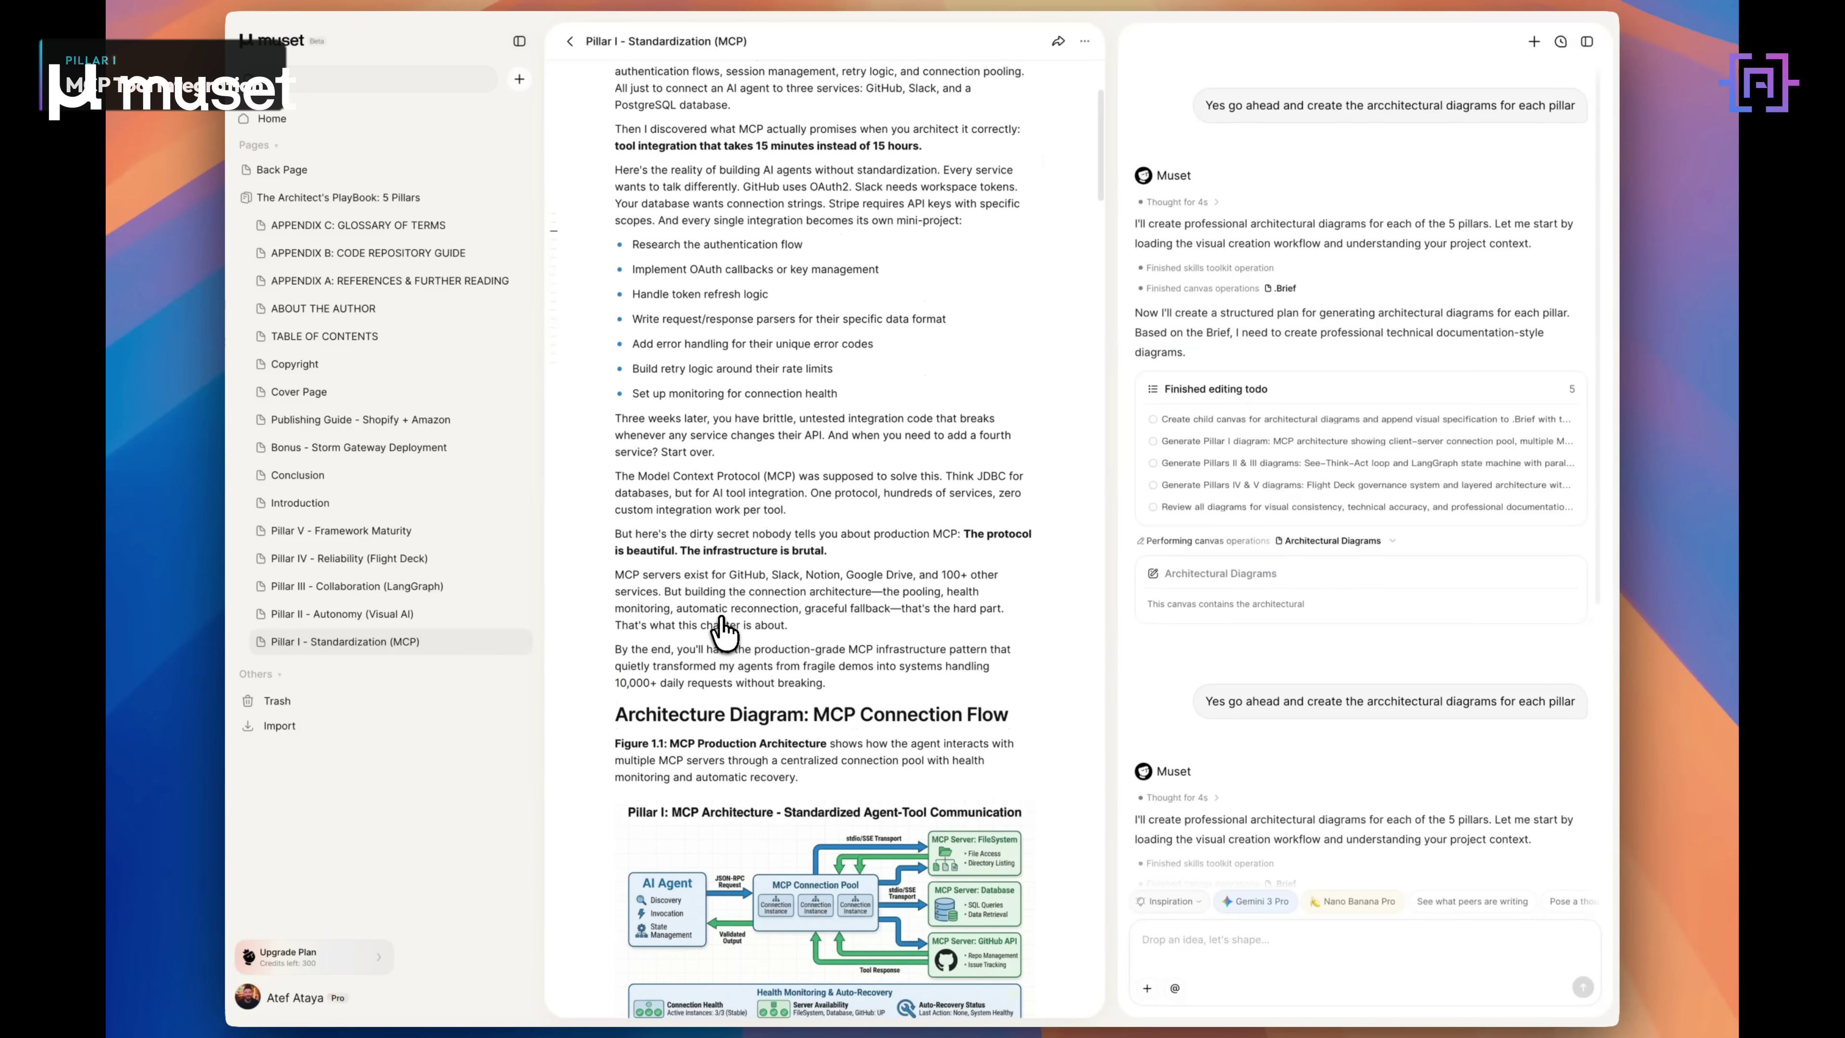
{"action": "scroll", "coordinate": [721, 628], "scroll_direction": "down", "scroll_amount": 5}
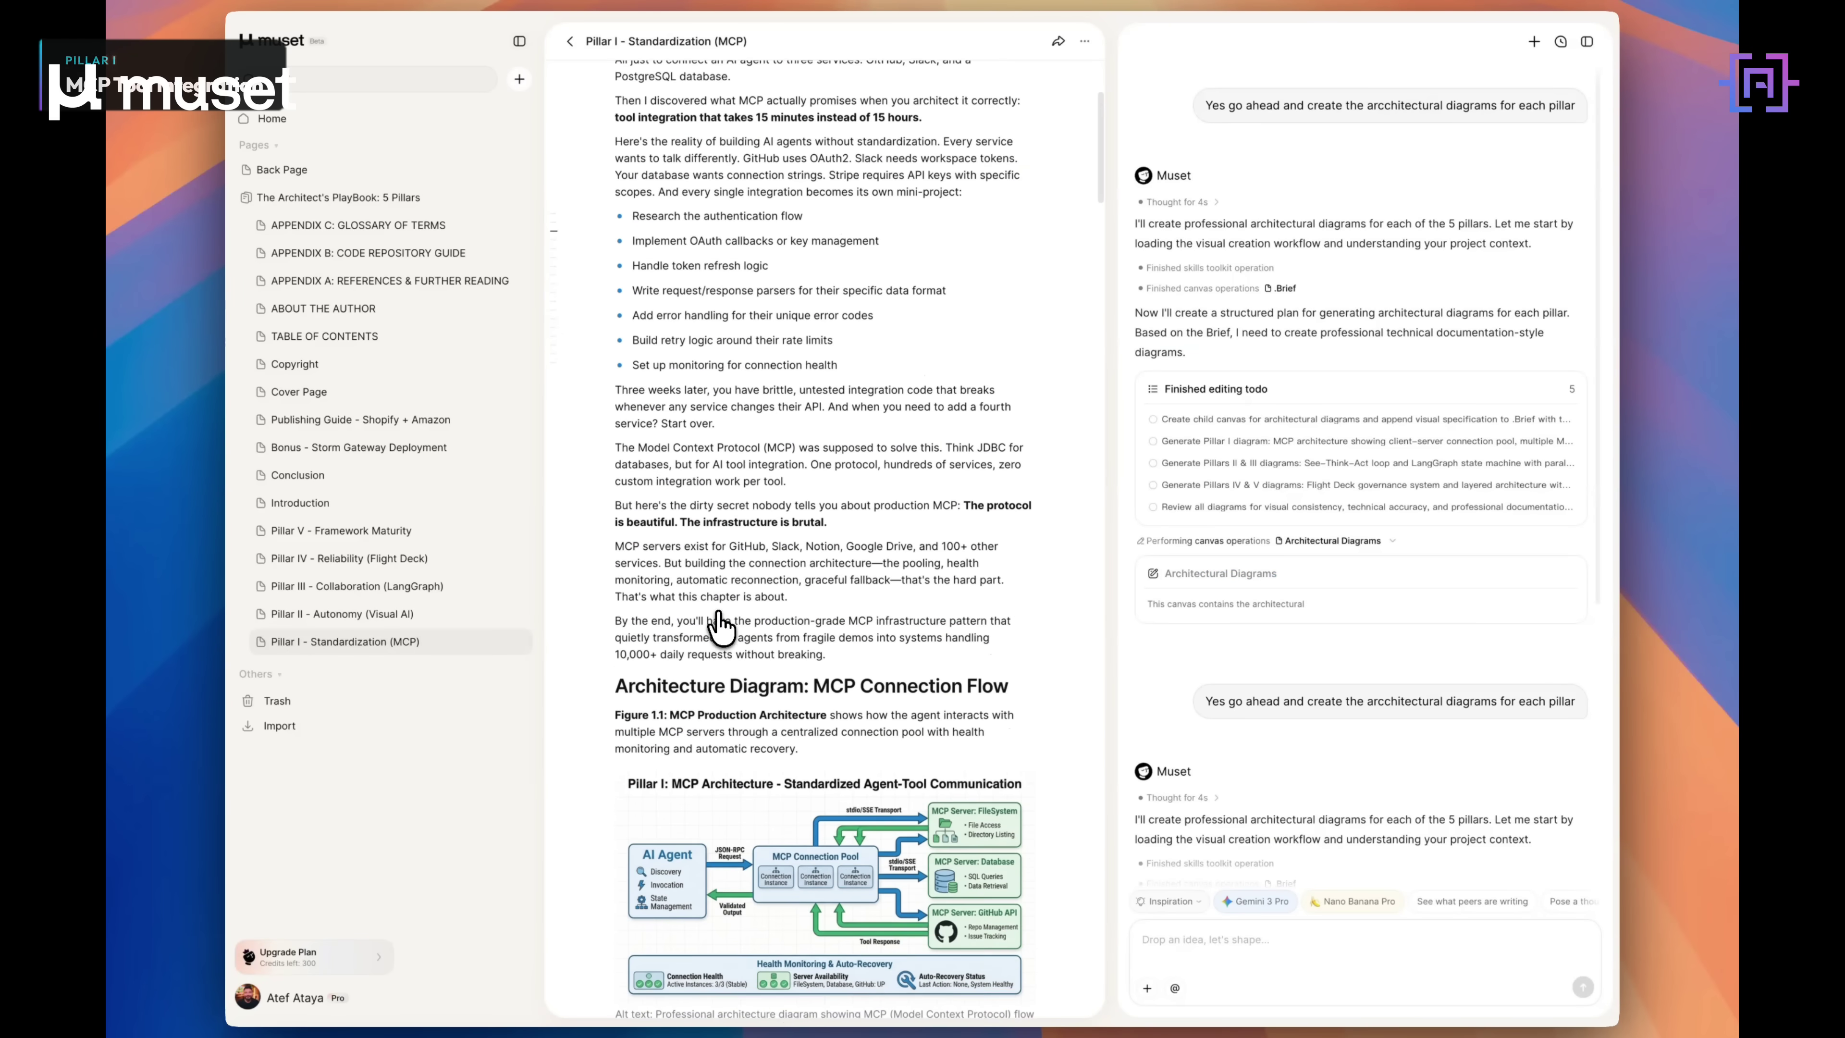
{"action": "scroll", "coordinate": [719, 620], "scroll_direction": "down", "scroll_amount": 3}
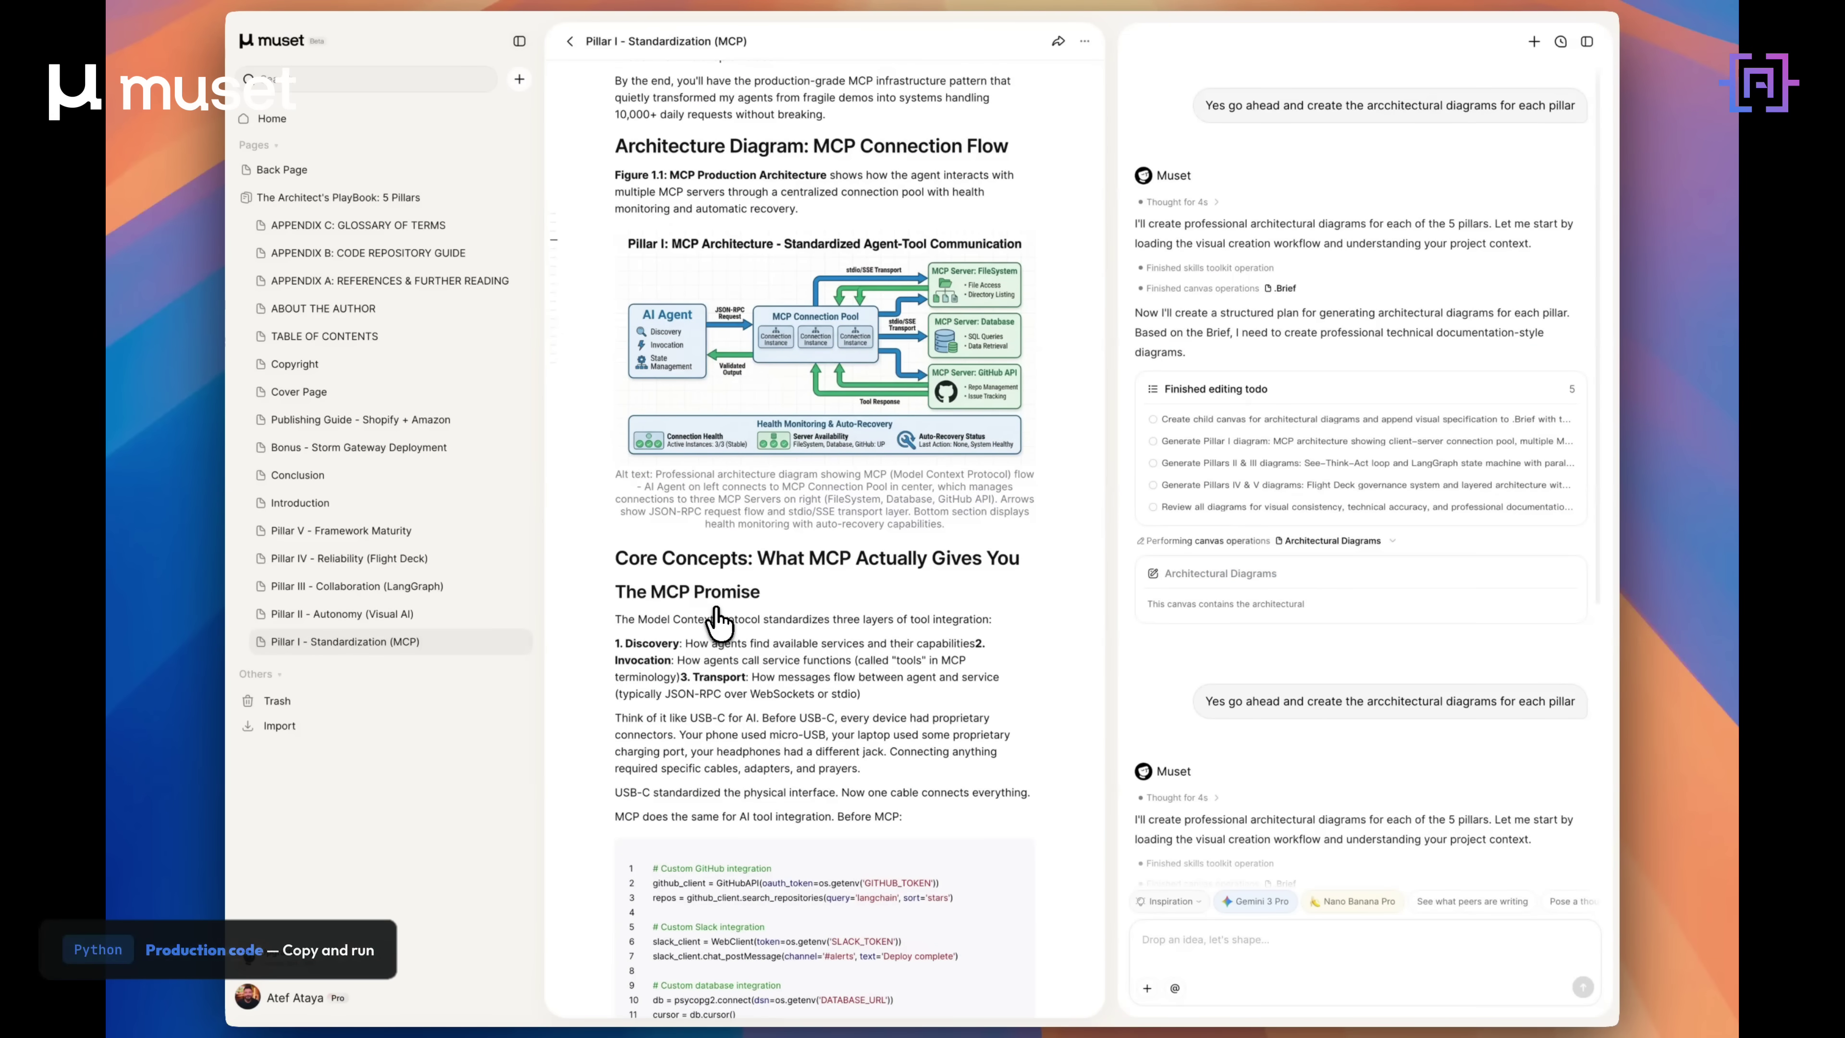
{"action": "scroll", "coordinate": [718, 622], "scroll_direction": "down", "scroll_amount": 3}
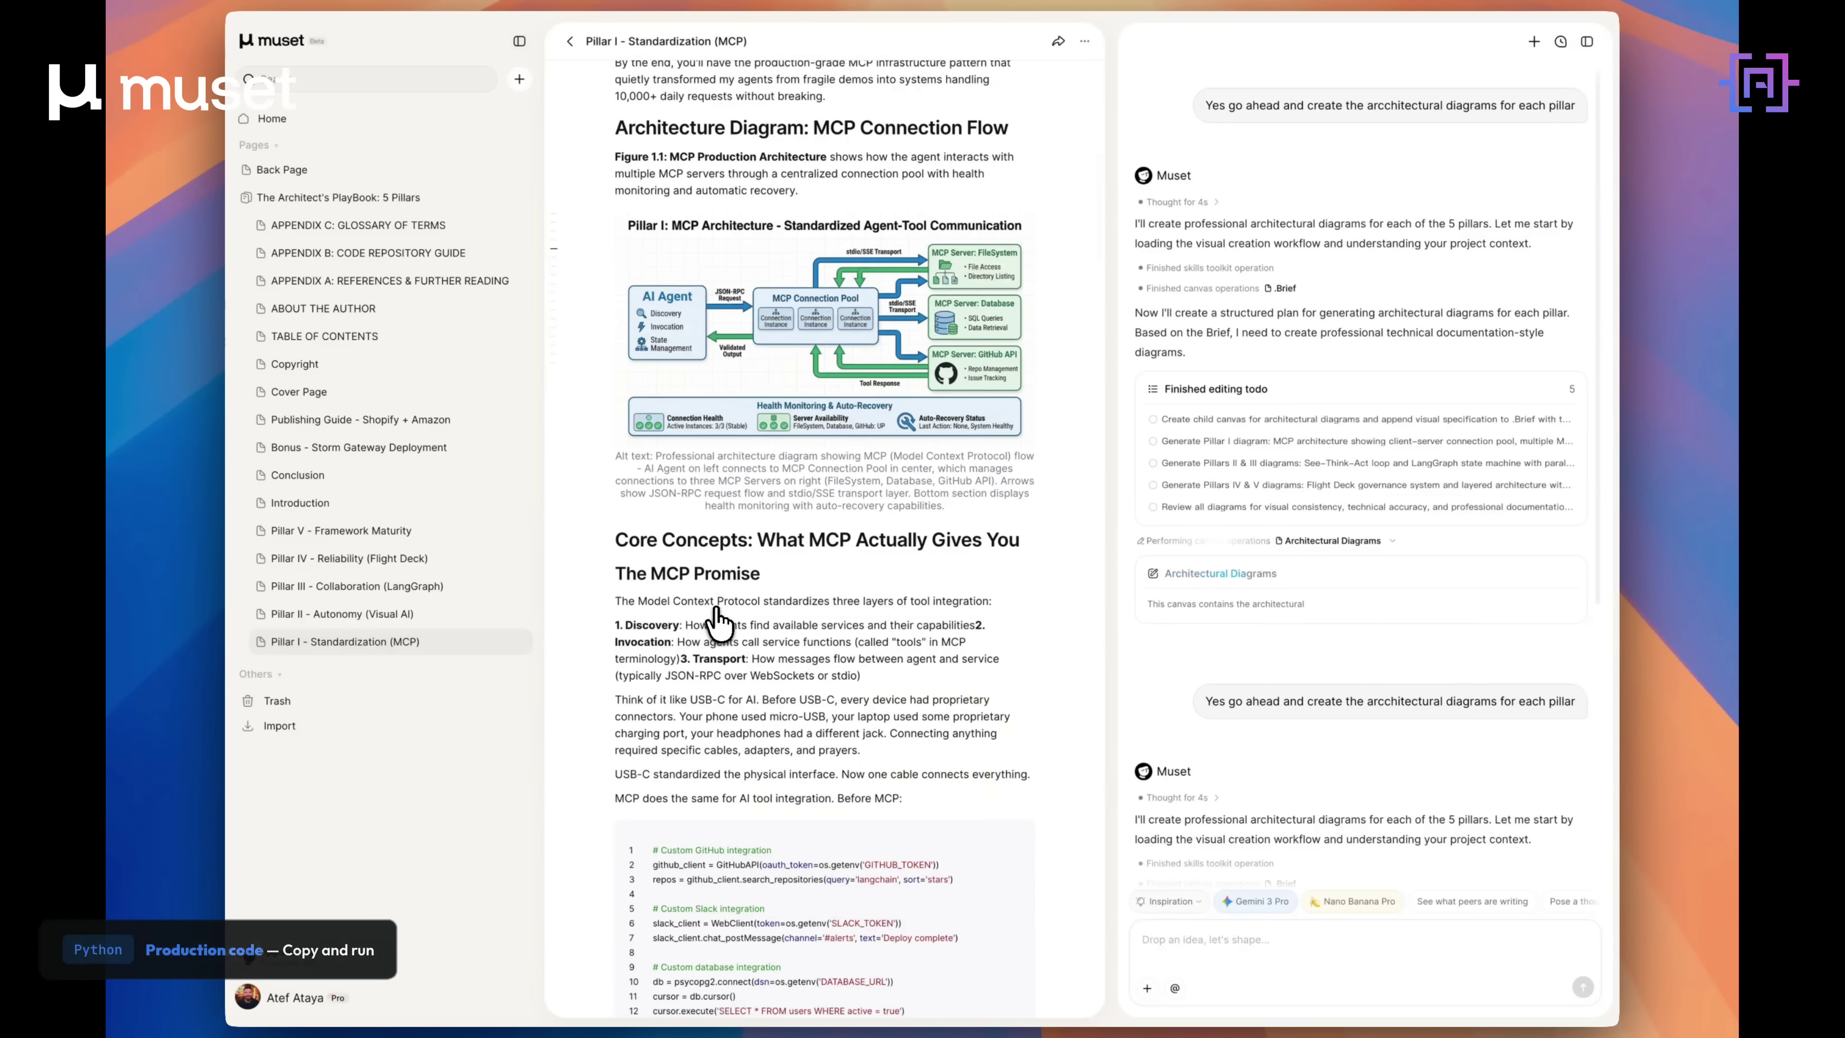
{"action": "scroll", "coordinate": [719, 622], "scroll_direction": "down", "scroll_amount": 2}
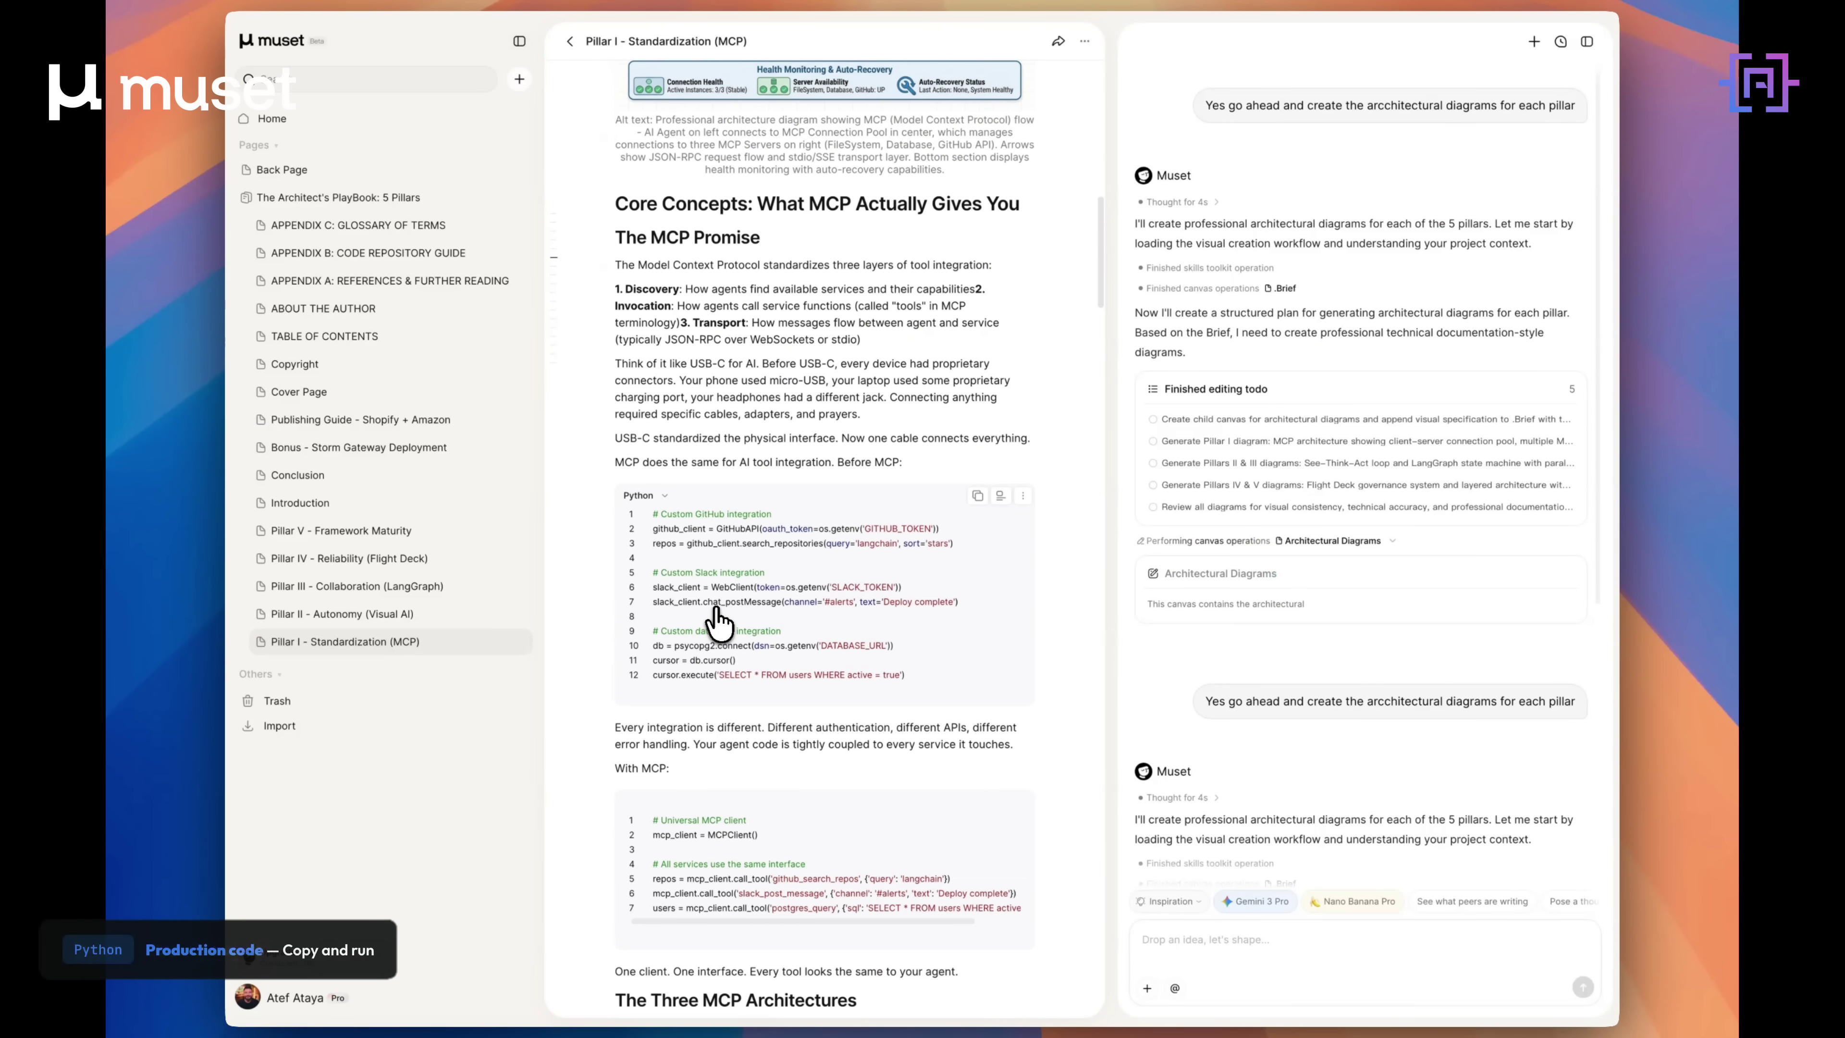
{"action": "scroll", "coordinate": [573, 640], "scroll_direction": "down", "scroll_amount": 3}
{"action": "scroll", "coordinate": [573, 640], "scroll_direction": "up", "scroll_amount": 10}
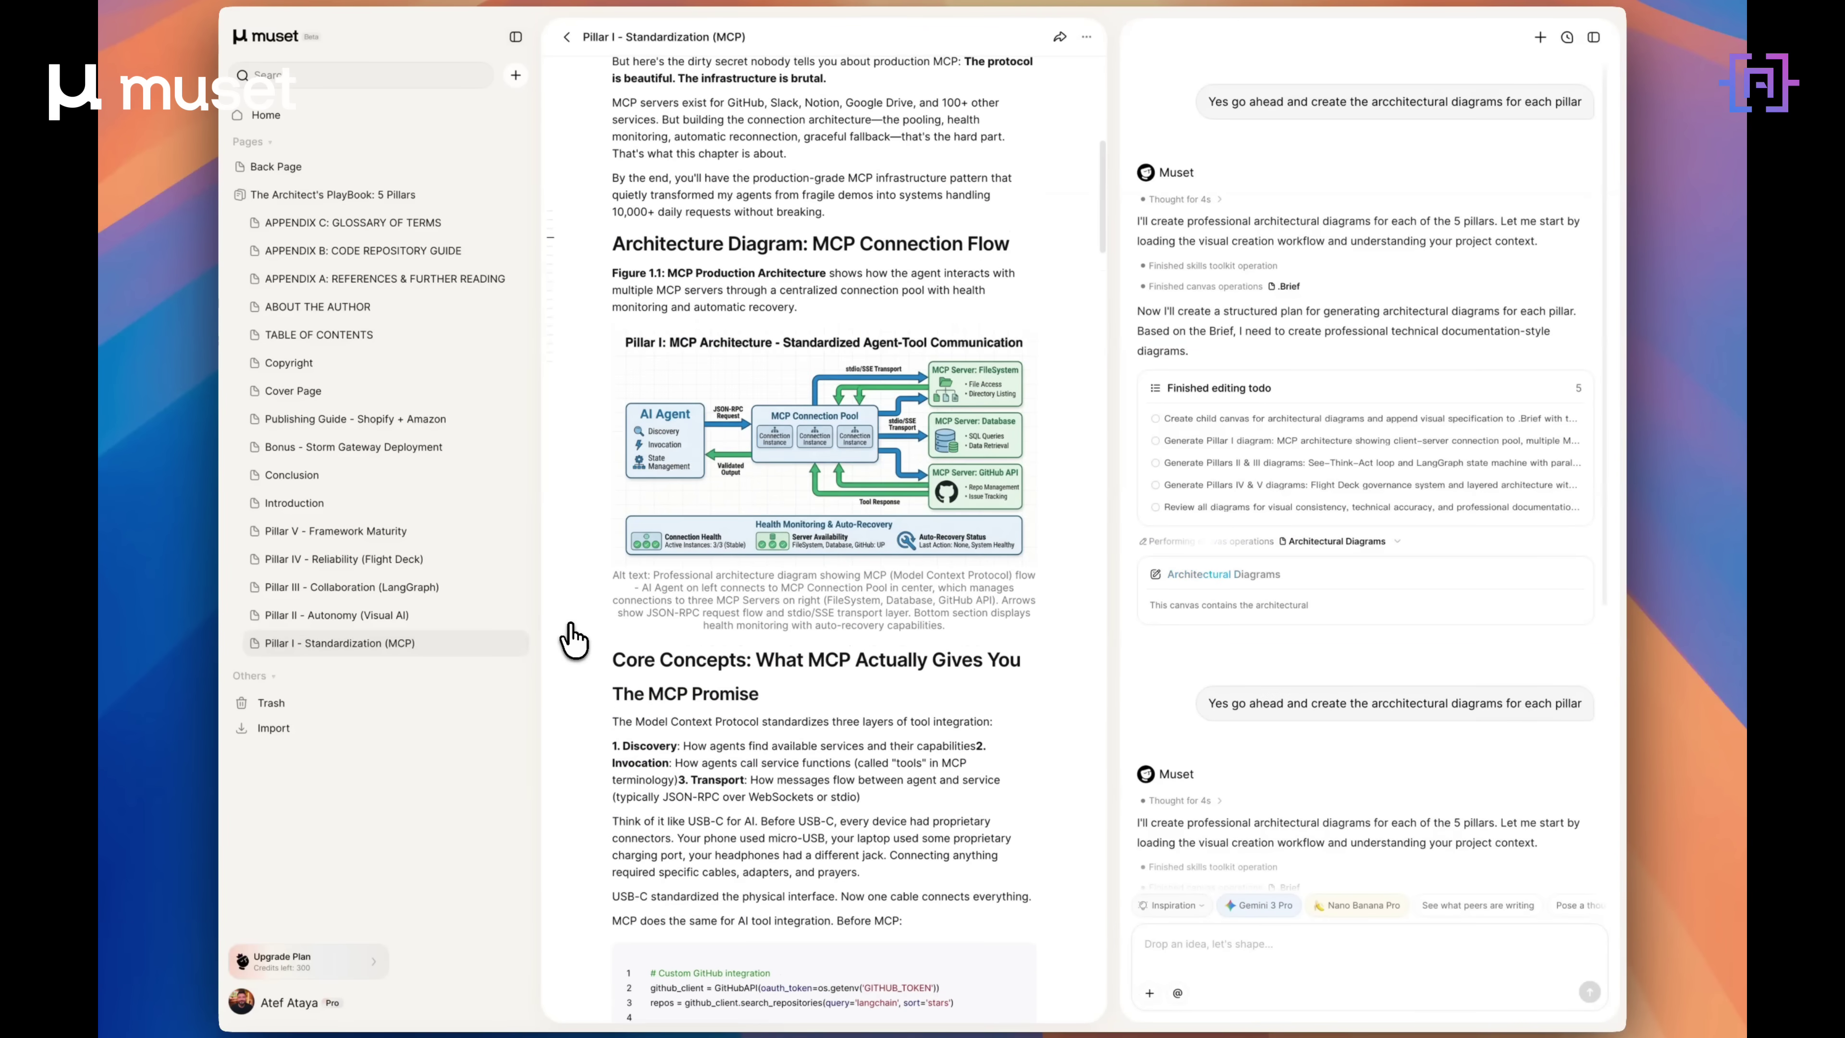
{"action": "left_click", "coordinate": [688, 492]}
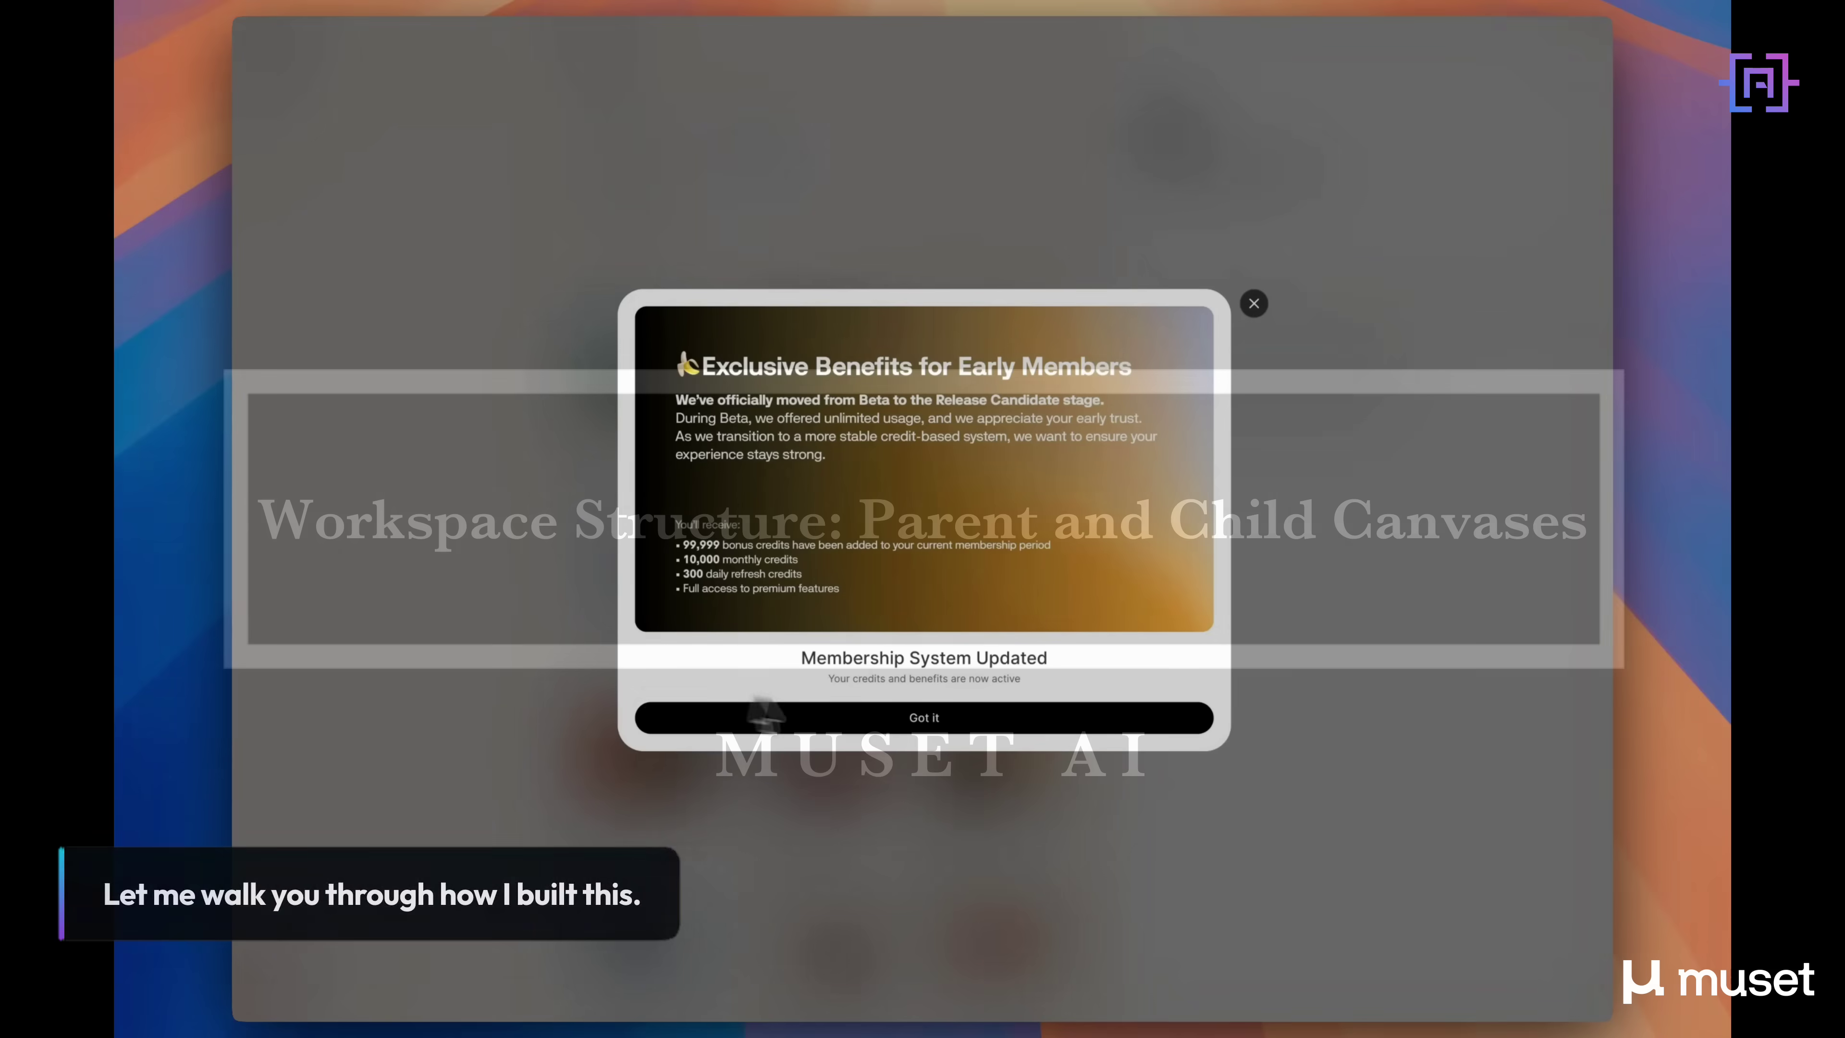
Dismiss the membership notice and create pages 'Pillar 1 - MCP Integration' and 'Pillar II - Visual AI'
{"action": "left_click", "coordinate": [894, 718]}
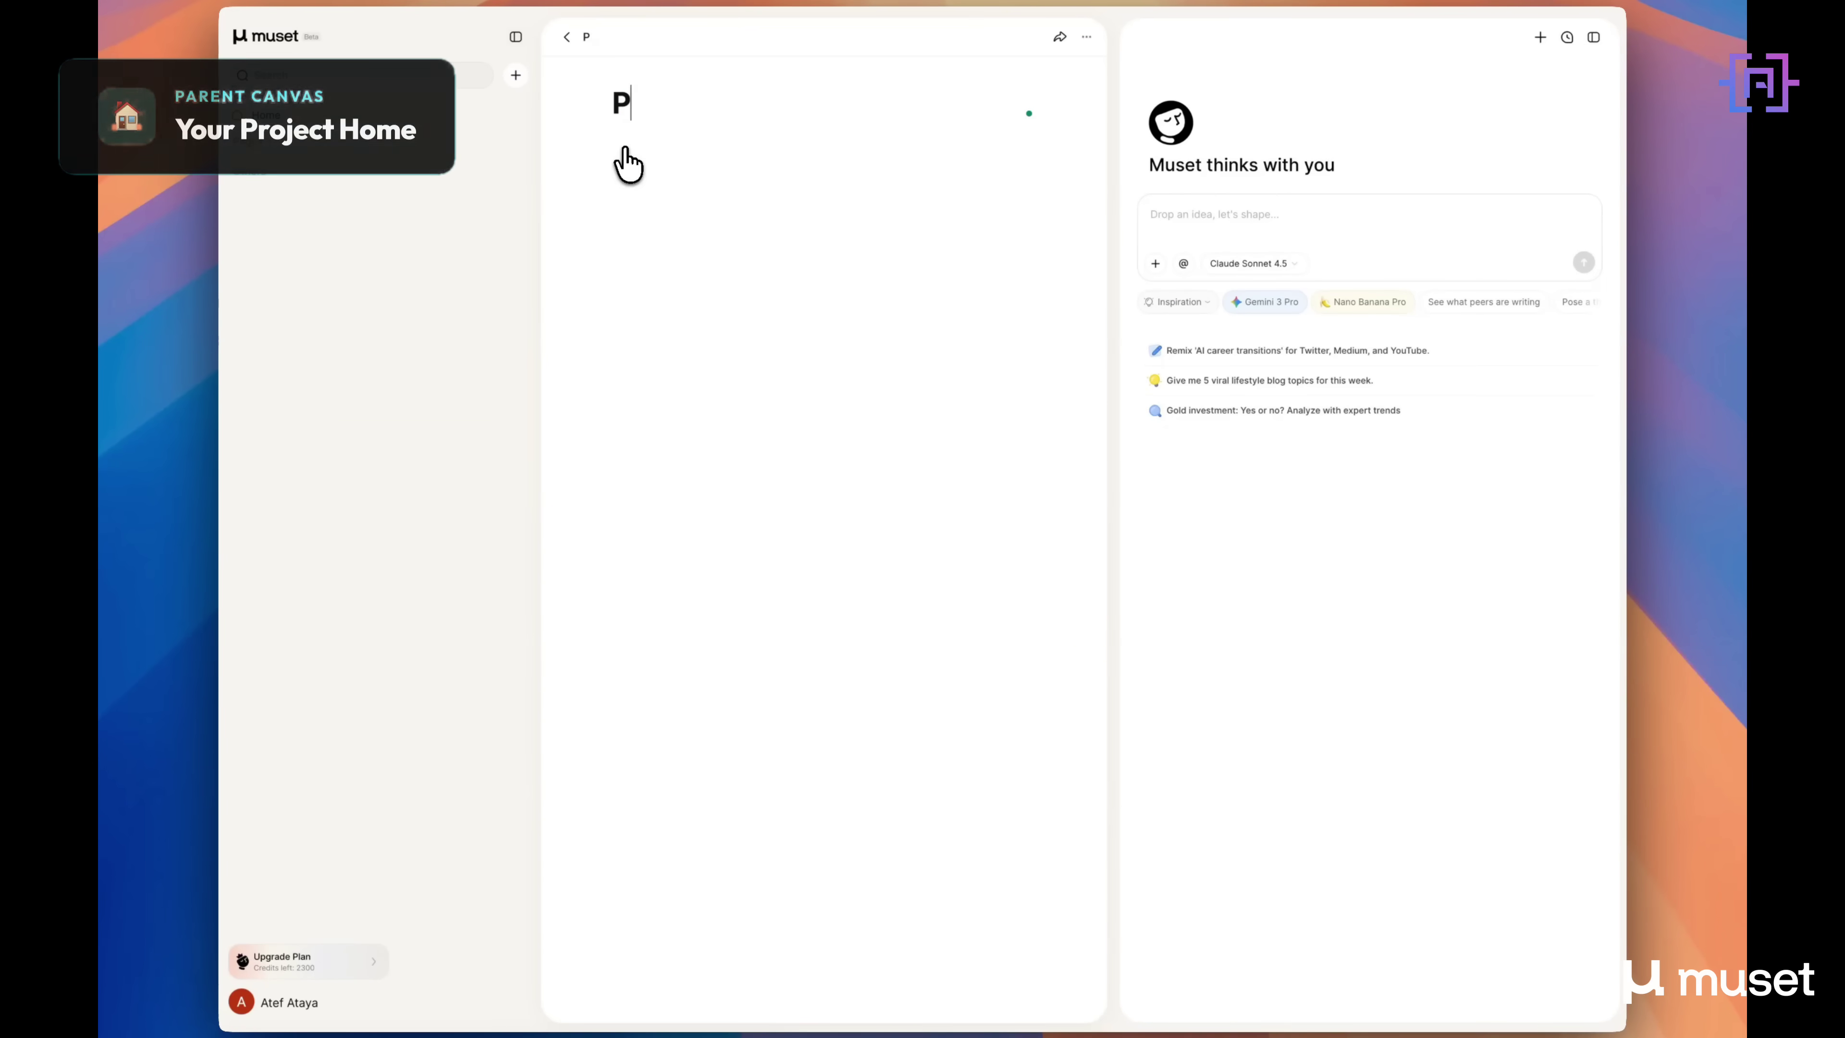
{"action": "type", "text": "illar"}
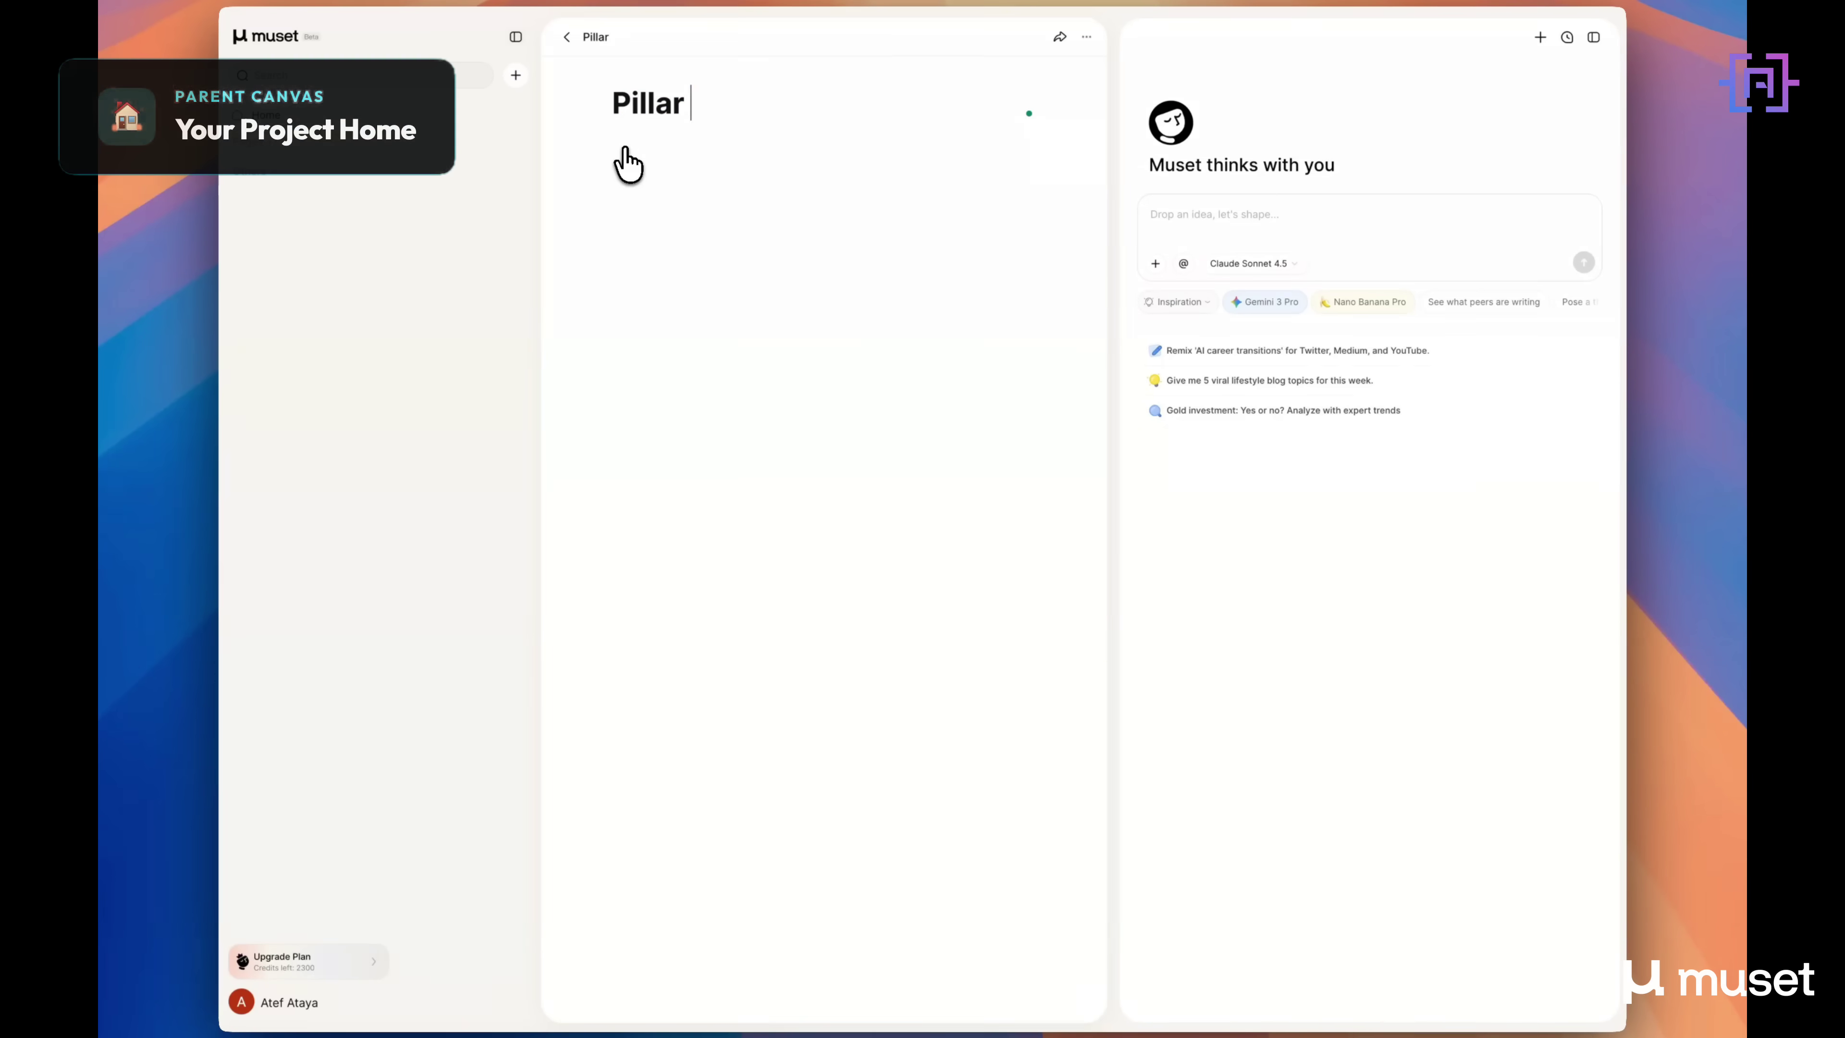
{"action": "type", "text": " 1 - MCP Integration"}
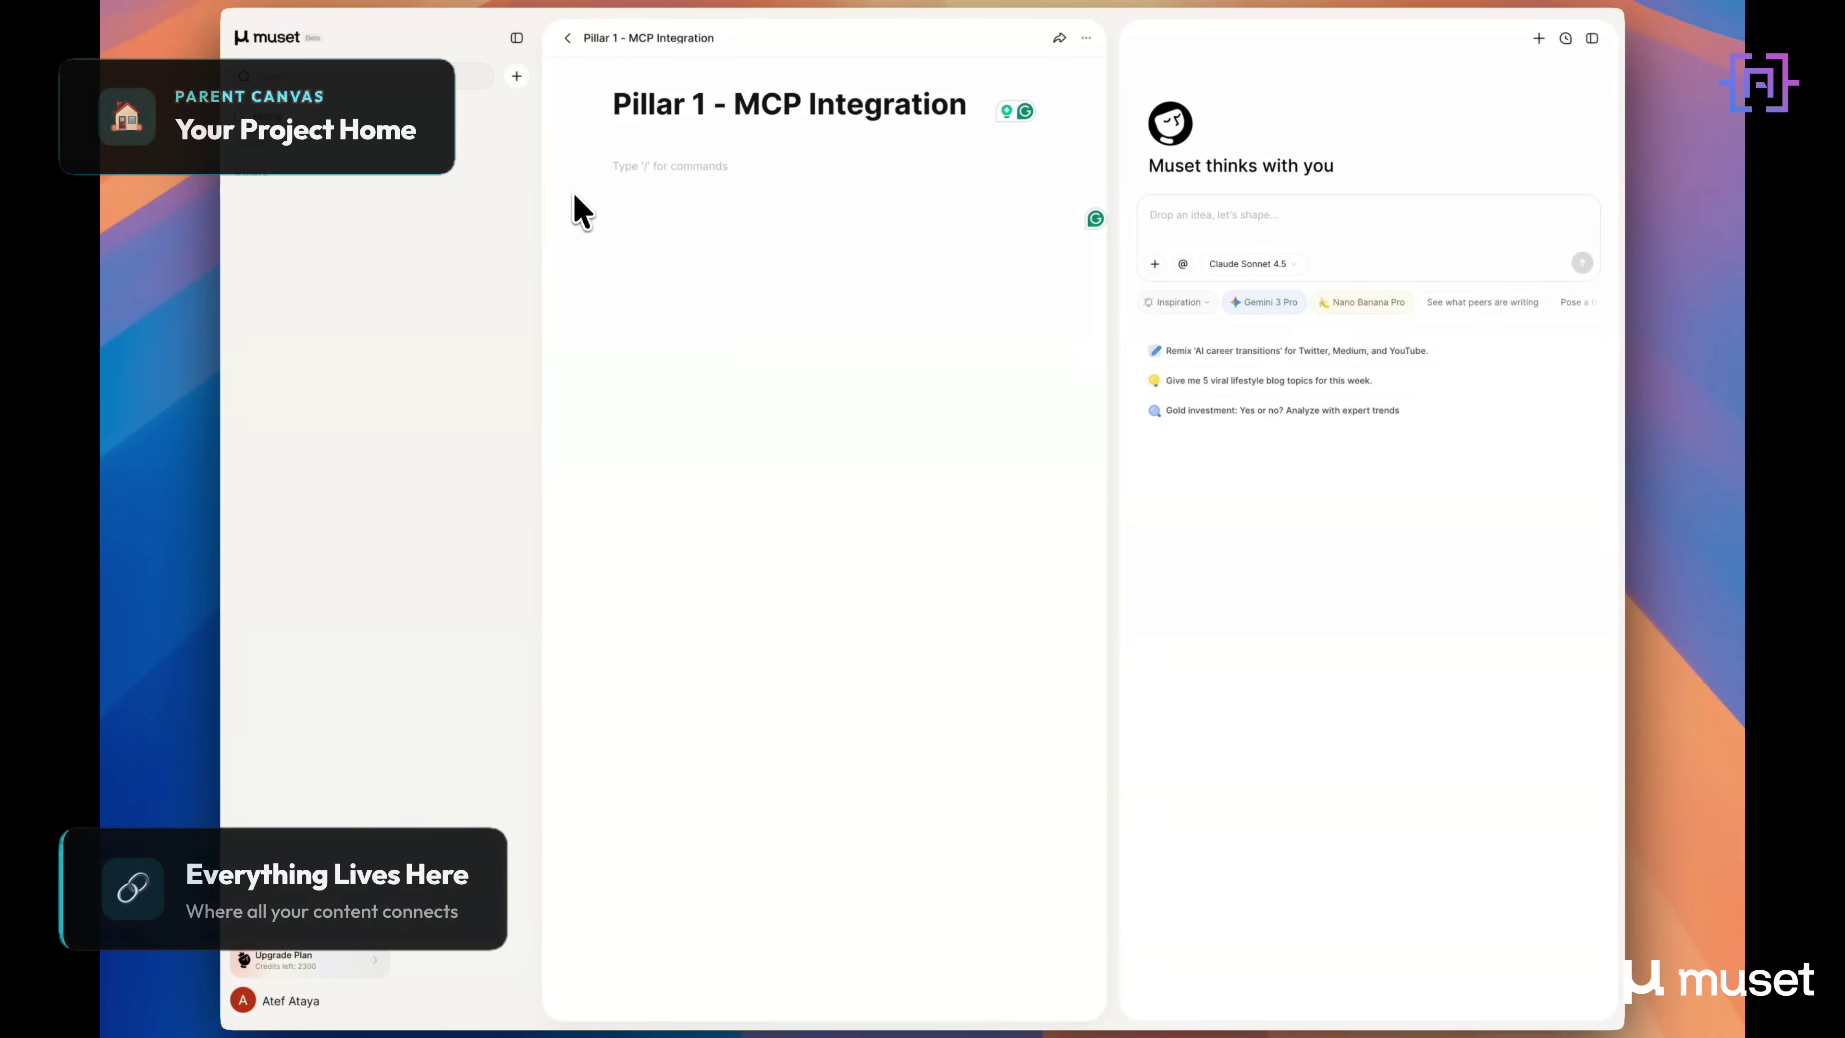
{"action": "left_click", "coordinate": [516, 75]}
{"action": "triple_click", "coordinate": [646, 114]}
{"action": "type", "text": "Pillar II - Visual AI"}
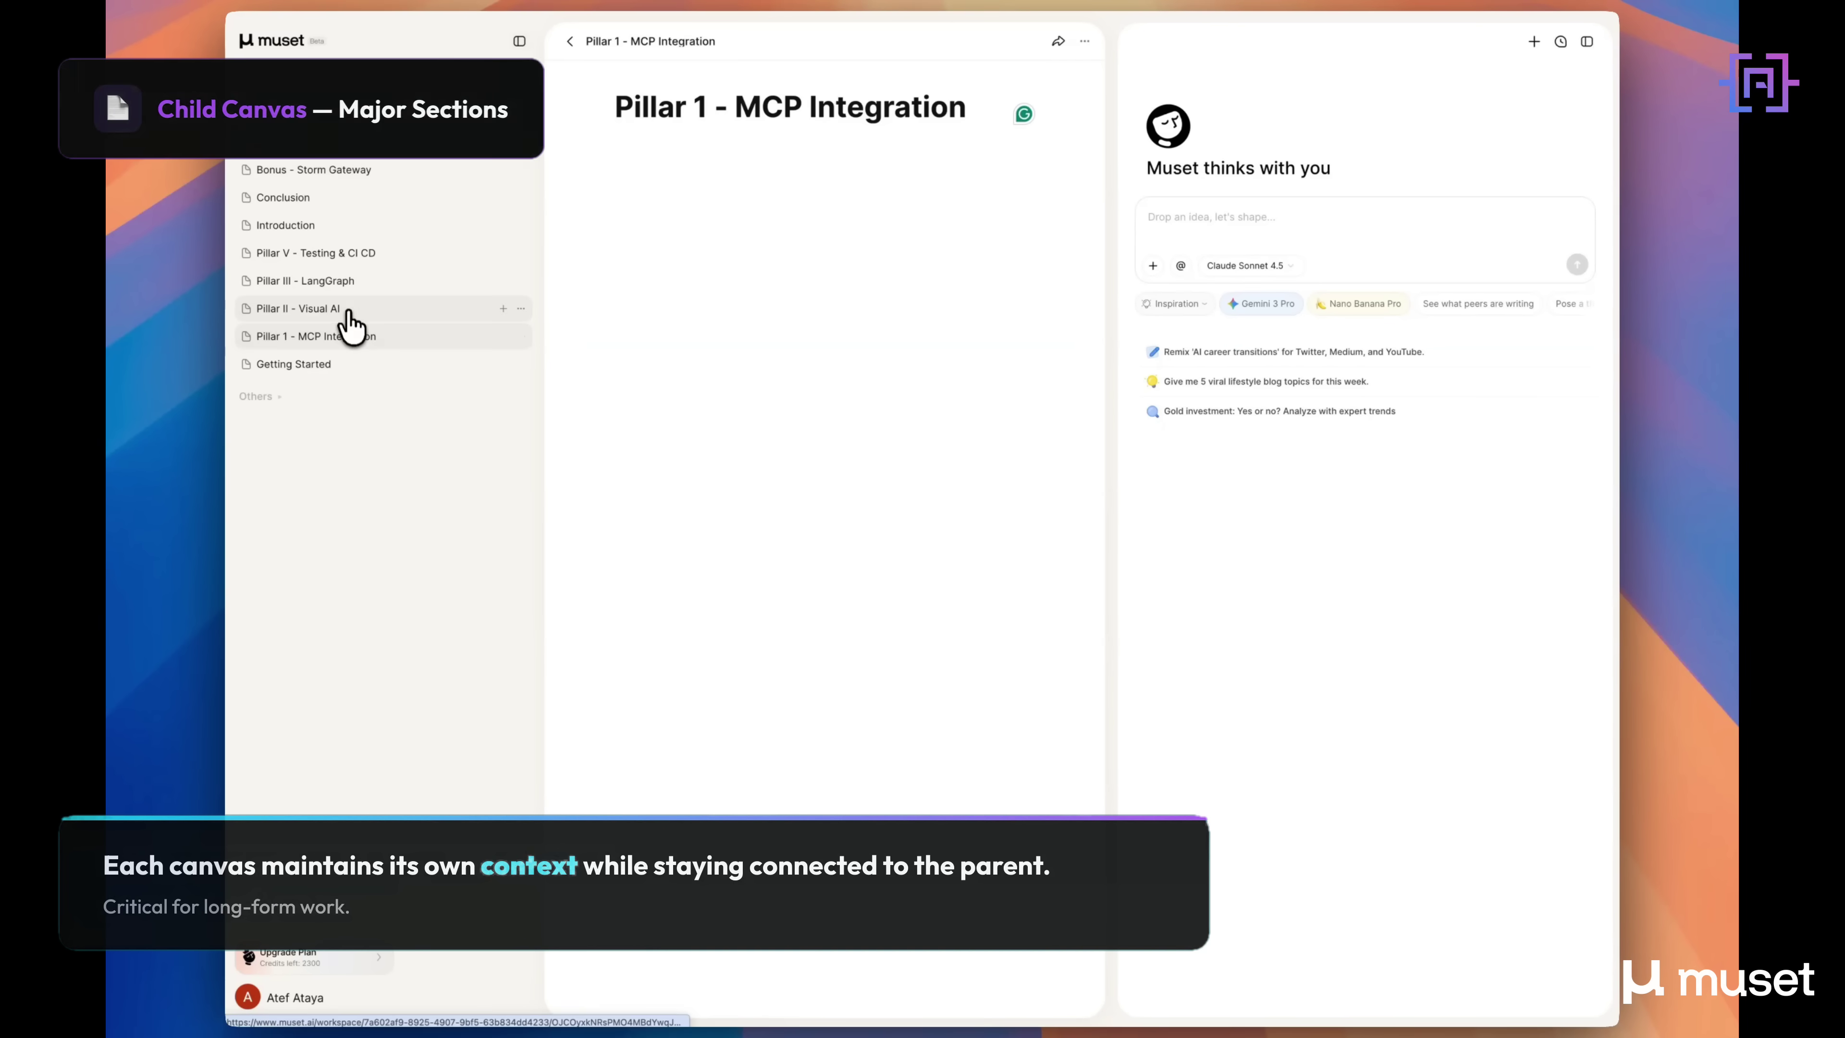
Go through the book pages to Bonus - Storm Gateway and send the strategy files with video links
{"action": "left_click", "coordinate": [347, 308]}
{"action": "left_click", "coordinate": [346, 281]}
{"action": "left_click", "coordinate": [334, 252]}
{"action": "left_click", "coordinate": [323, 225]}
{"action": "left_click", "coordinate": [327, 197]}
{"action": "left_click", "coordinate": [334, 169]}
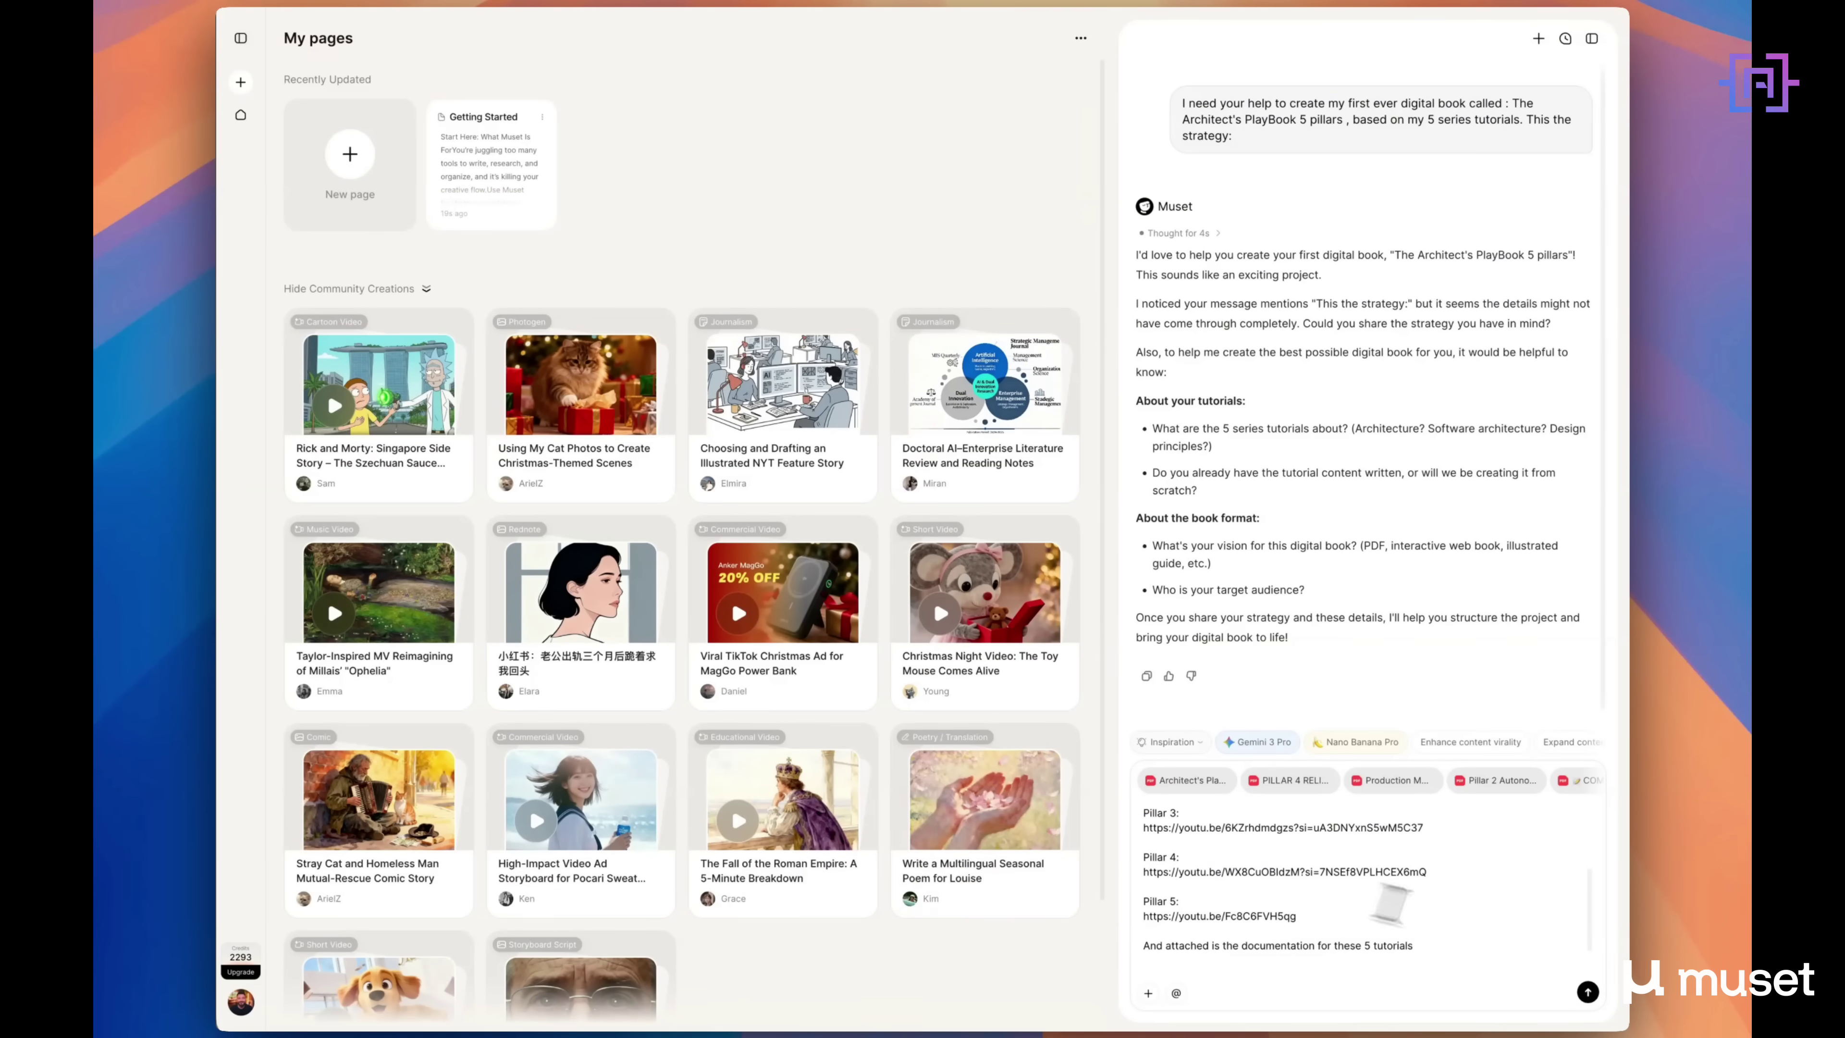
{"action": "left_click", "coordinate": [1589, 989]}
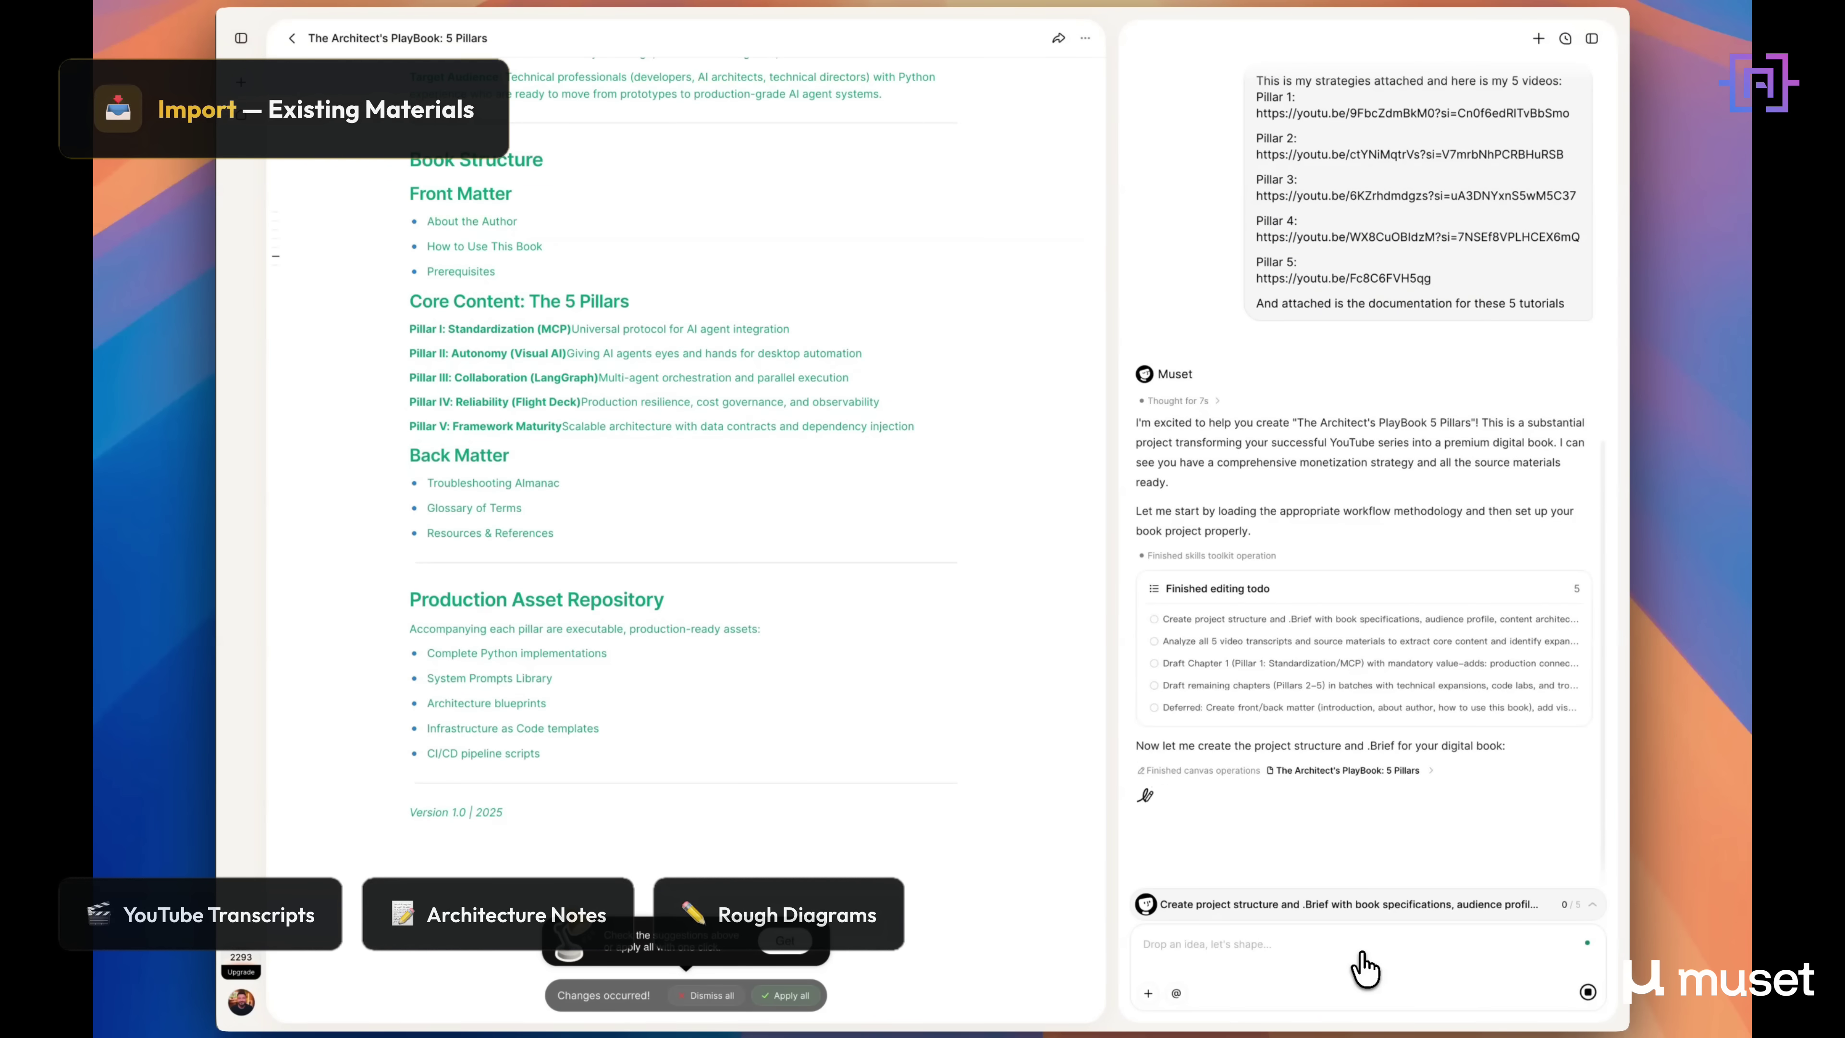
Apply all of the AI's drafted book outline changes
{"action": "left_click", "coordinate": [787, 995]}
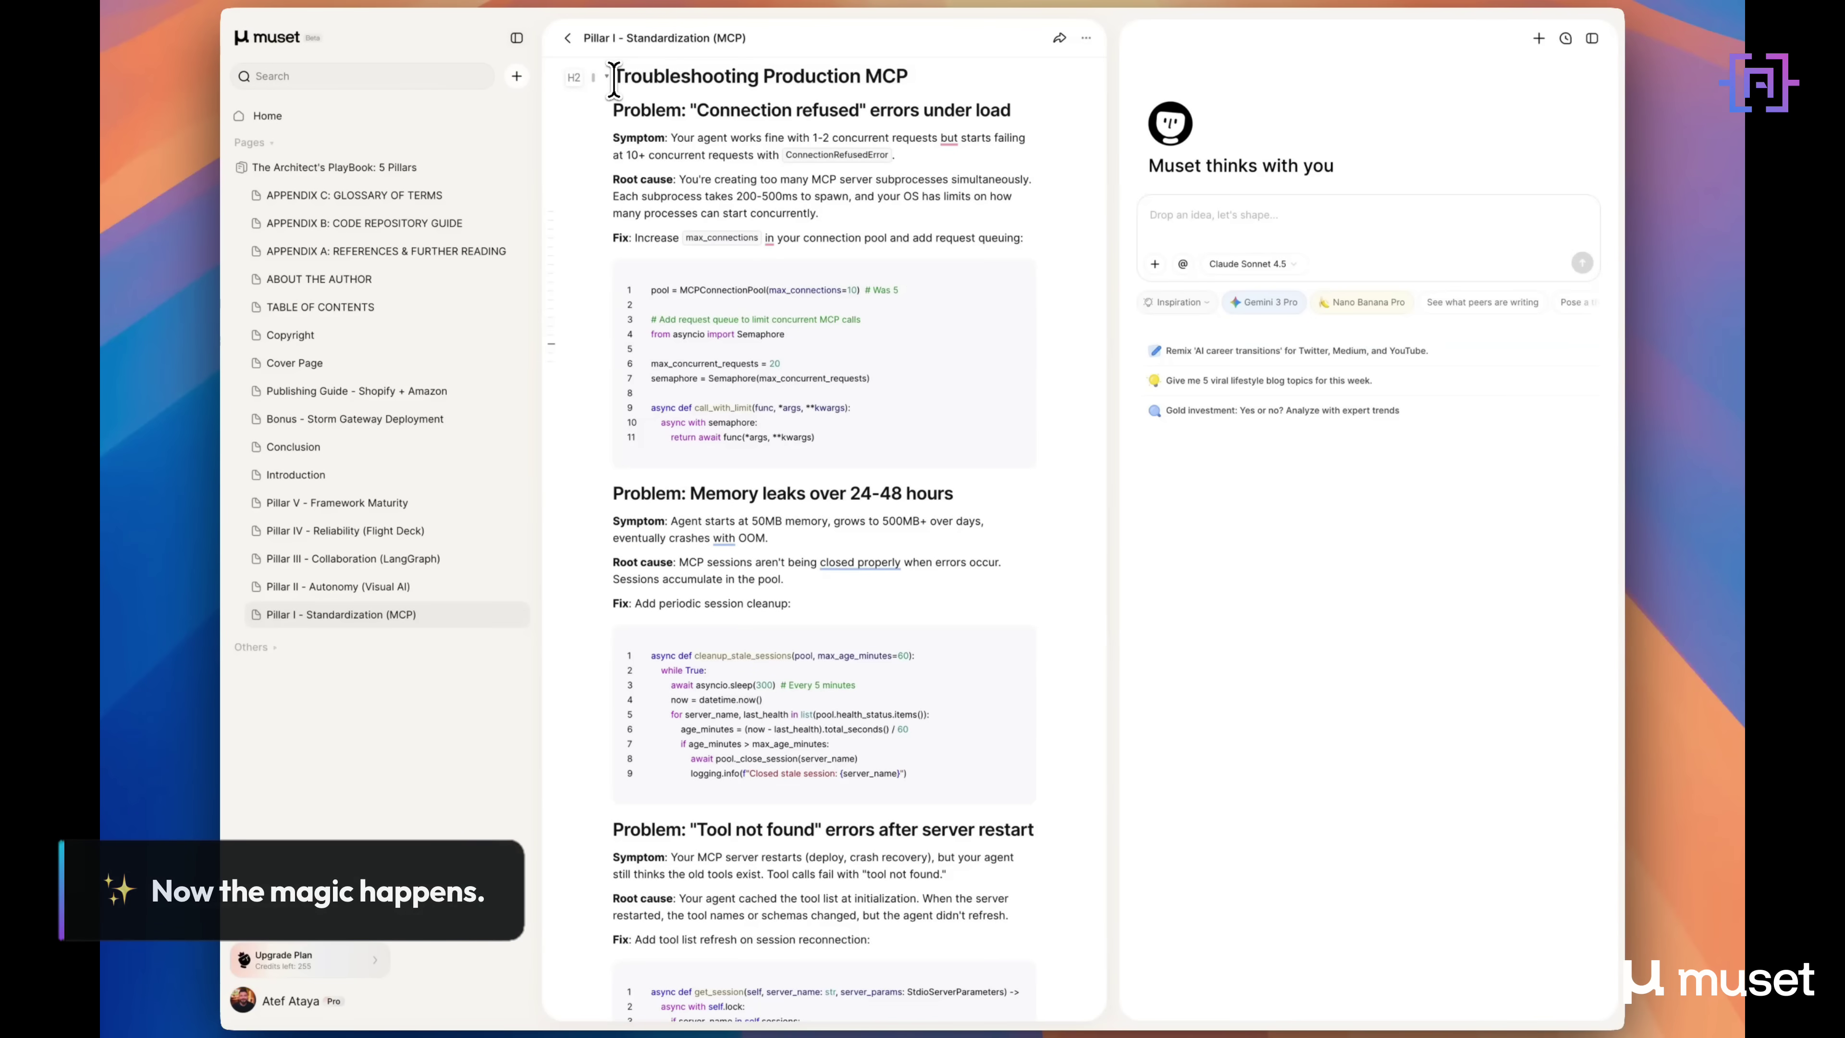
Select the Troubleshooting Production MCP section and ask the AI to rewrite it as a senior engineer
{"action": "left_click_drag", "start_coordinate": [616, 78], "coordinate": [1002, 892]}
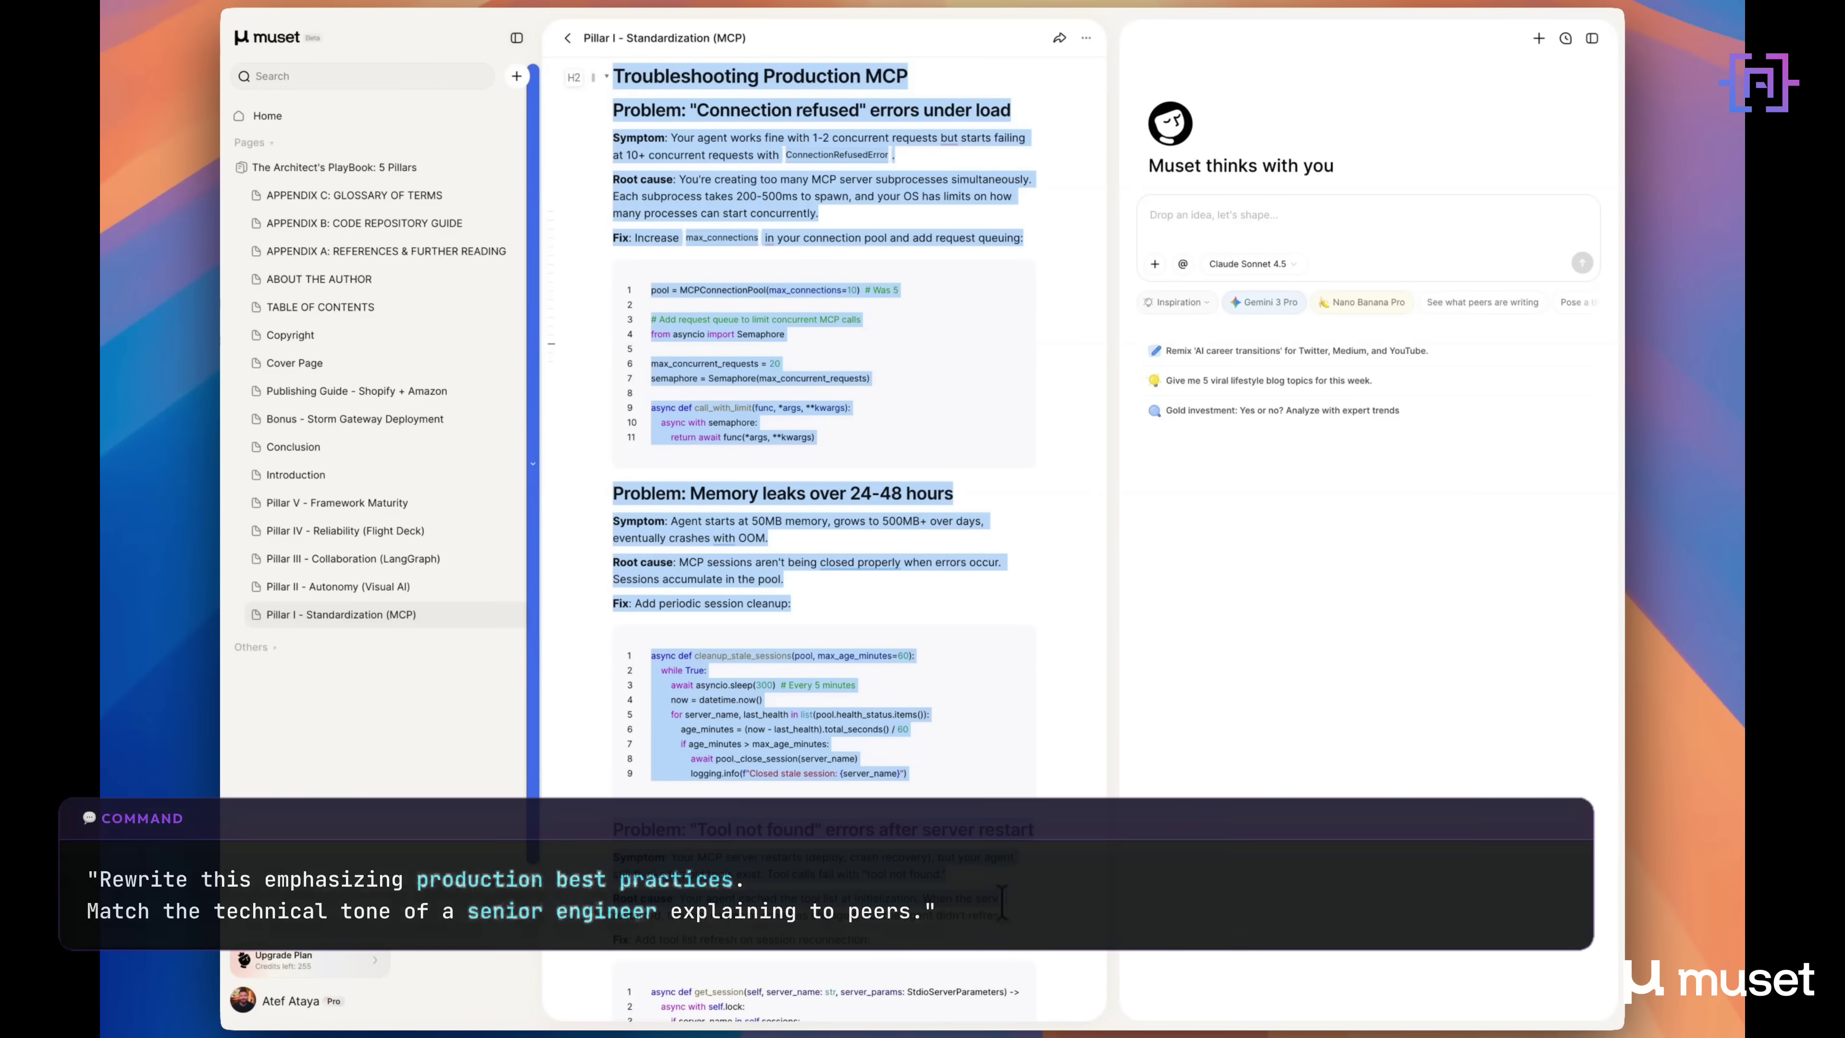
{"action": "left_click", "coordinate": [1161, 247]}
{"action": "type", "text": "Rewrite this emphasizing production best practices. Match th"}
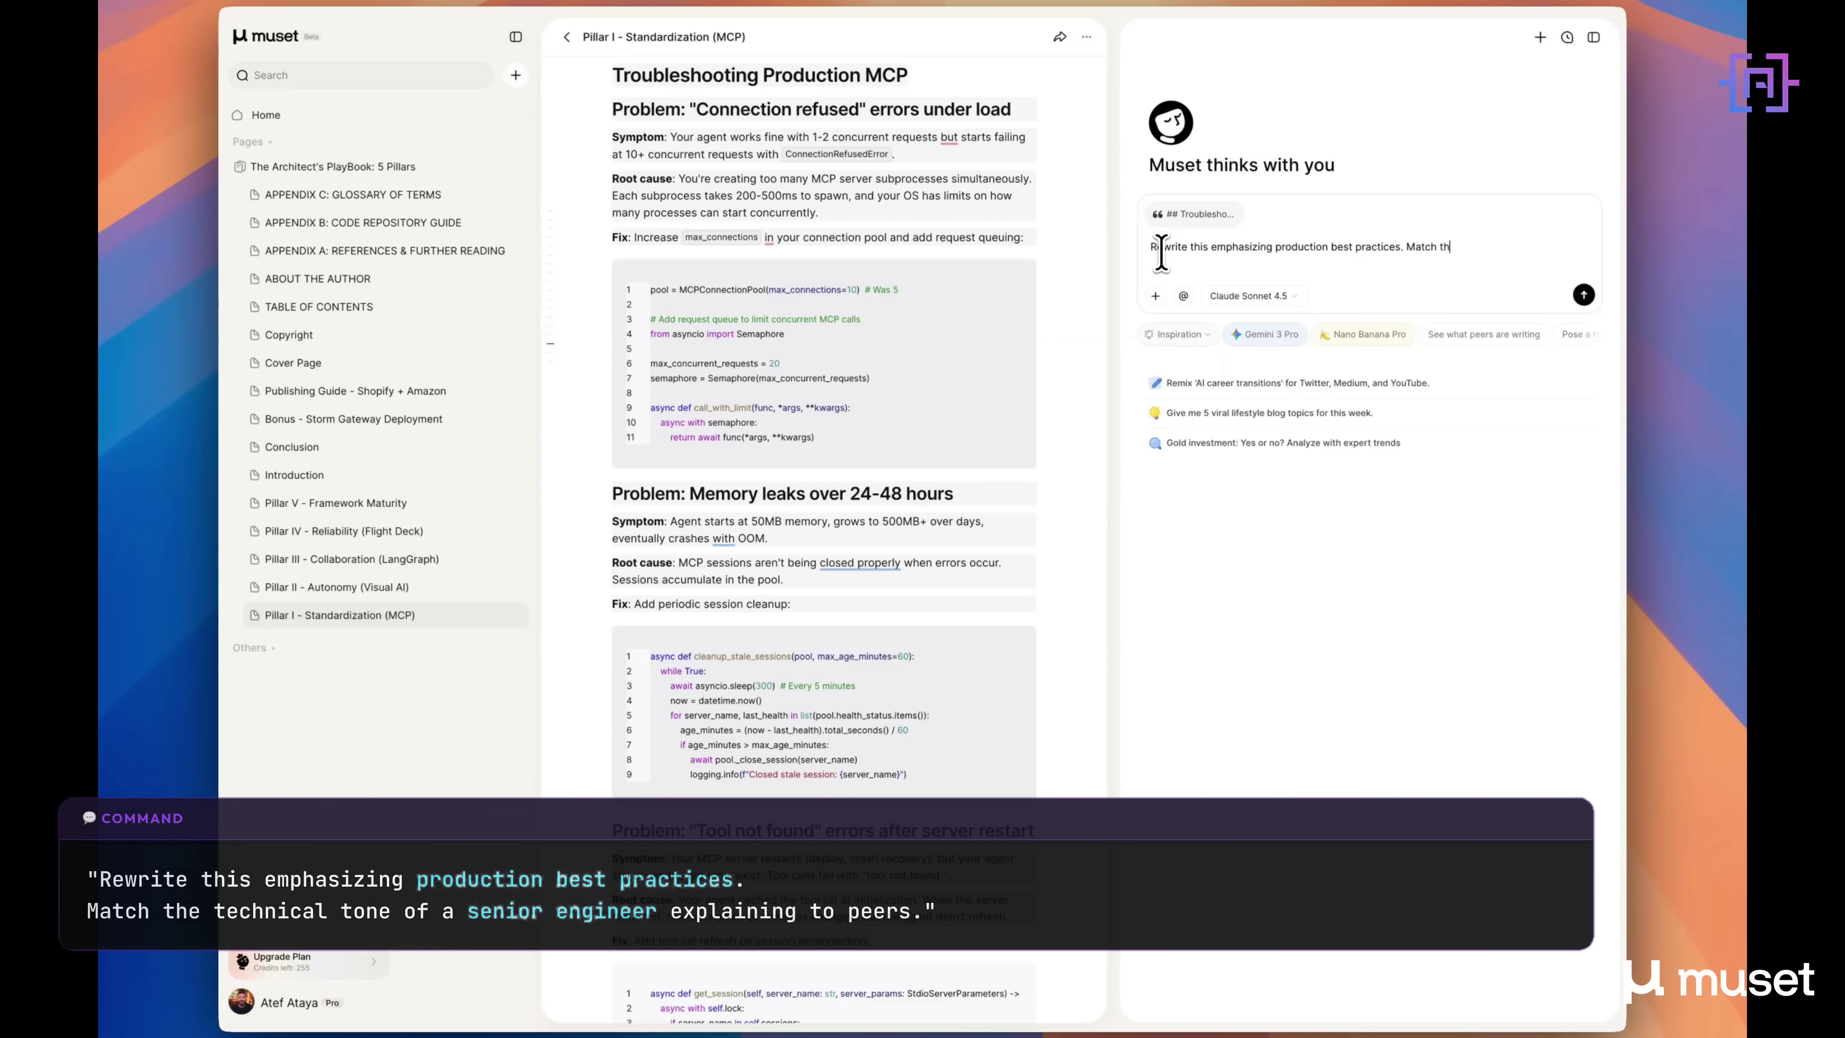
{"action": "type", "text": " senior engineer explaining to peers"}
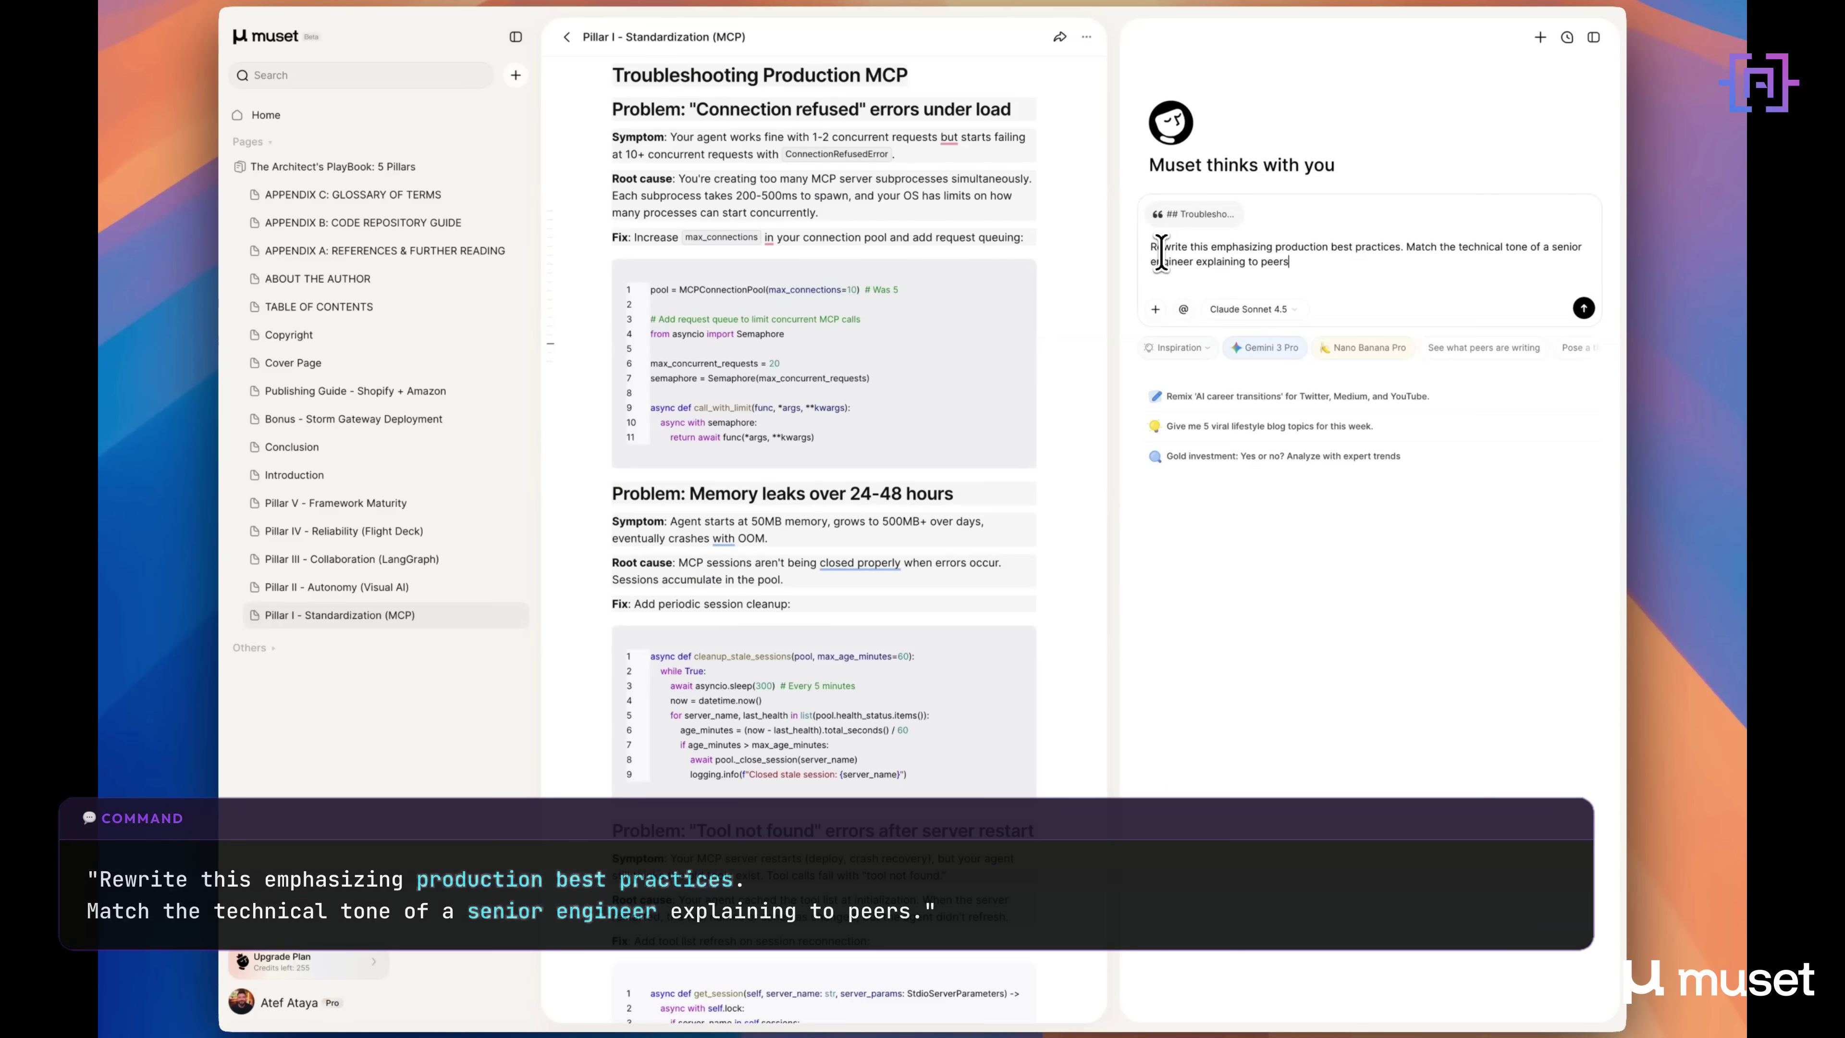
{"action": "key", "text": "Return"}
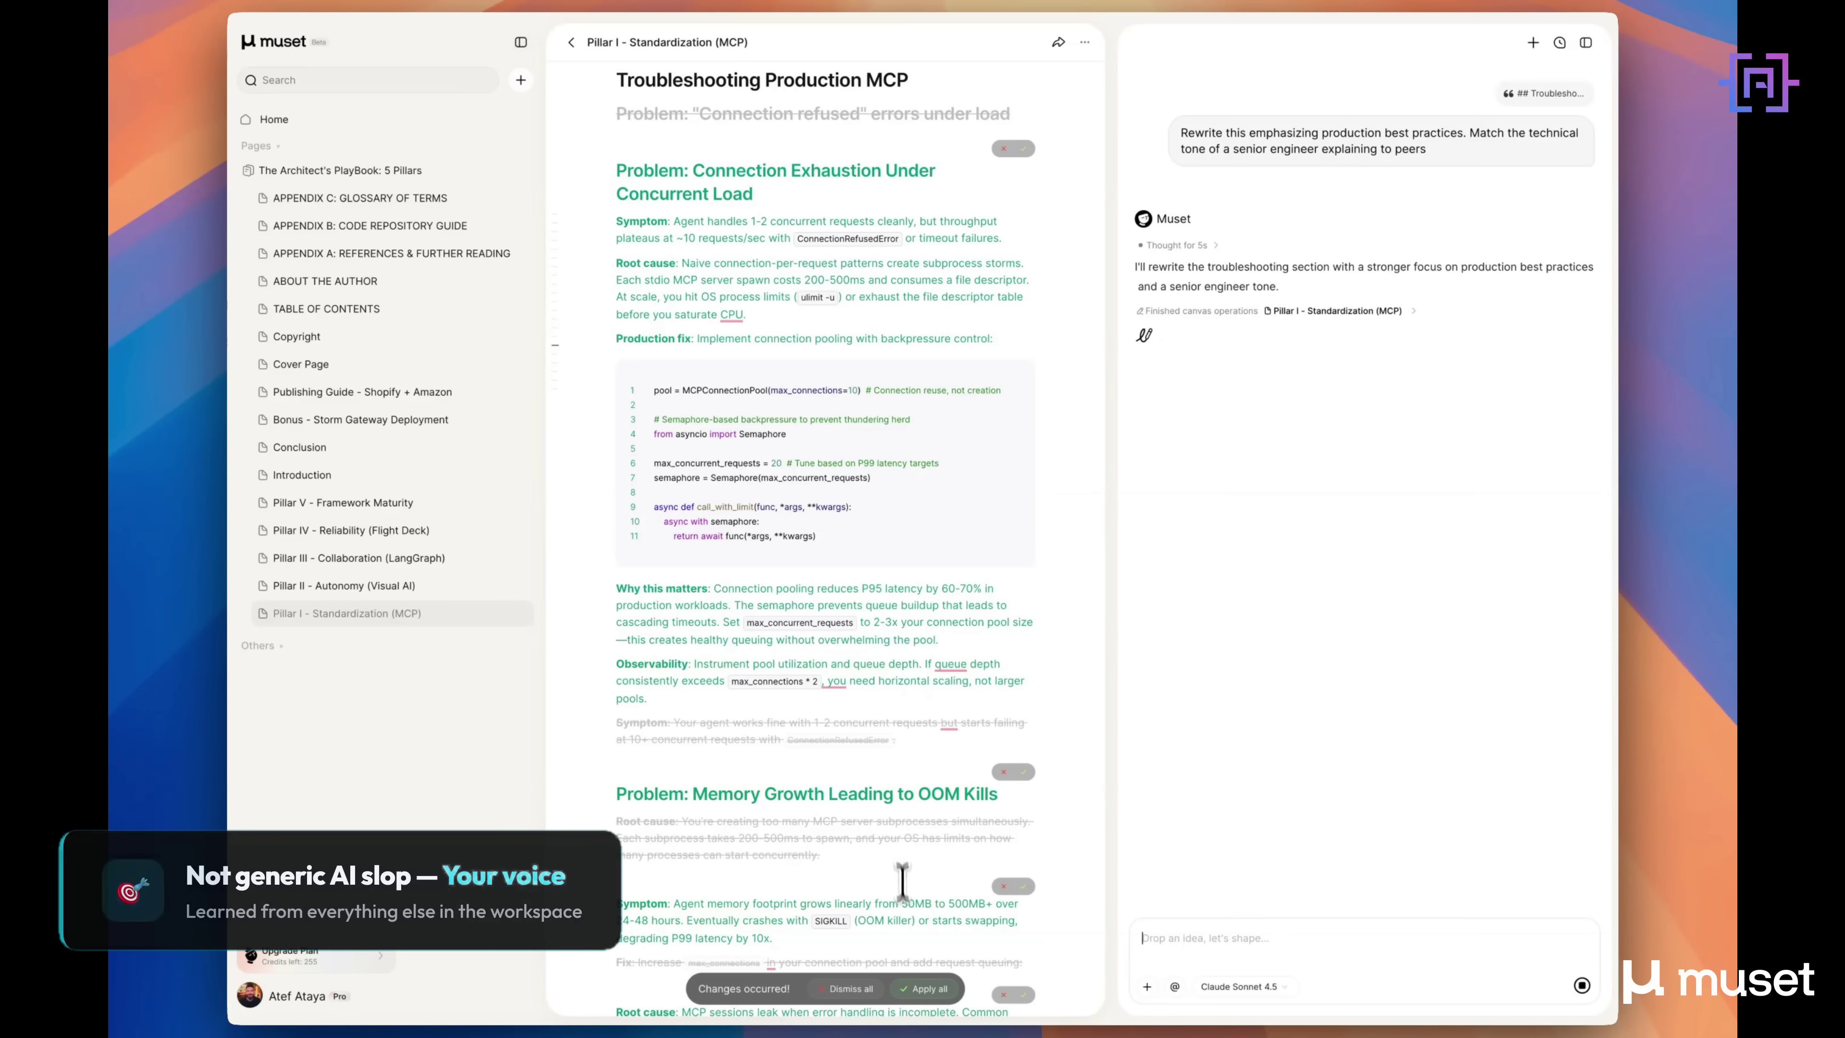
Apply the troubleshooting rewrite and ask for The Three MCP Architectures to match its tone and depth
{"action": "left_click", "coordinate": [930, 989]}
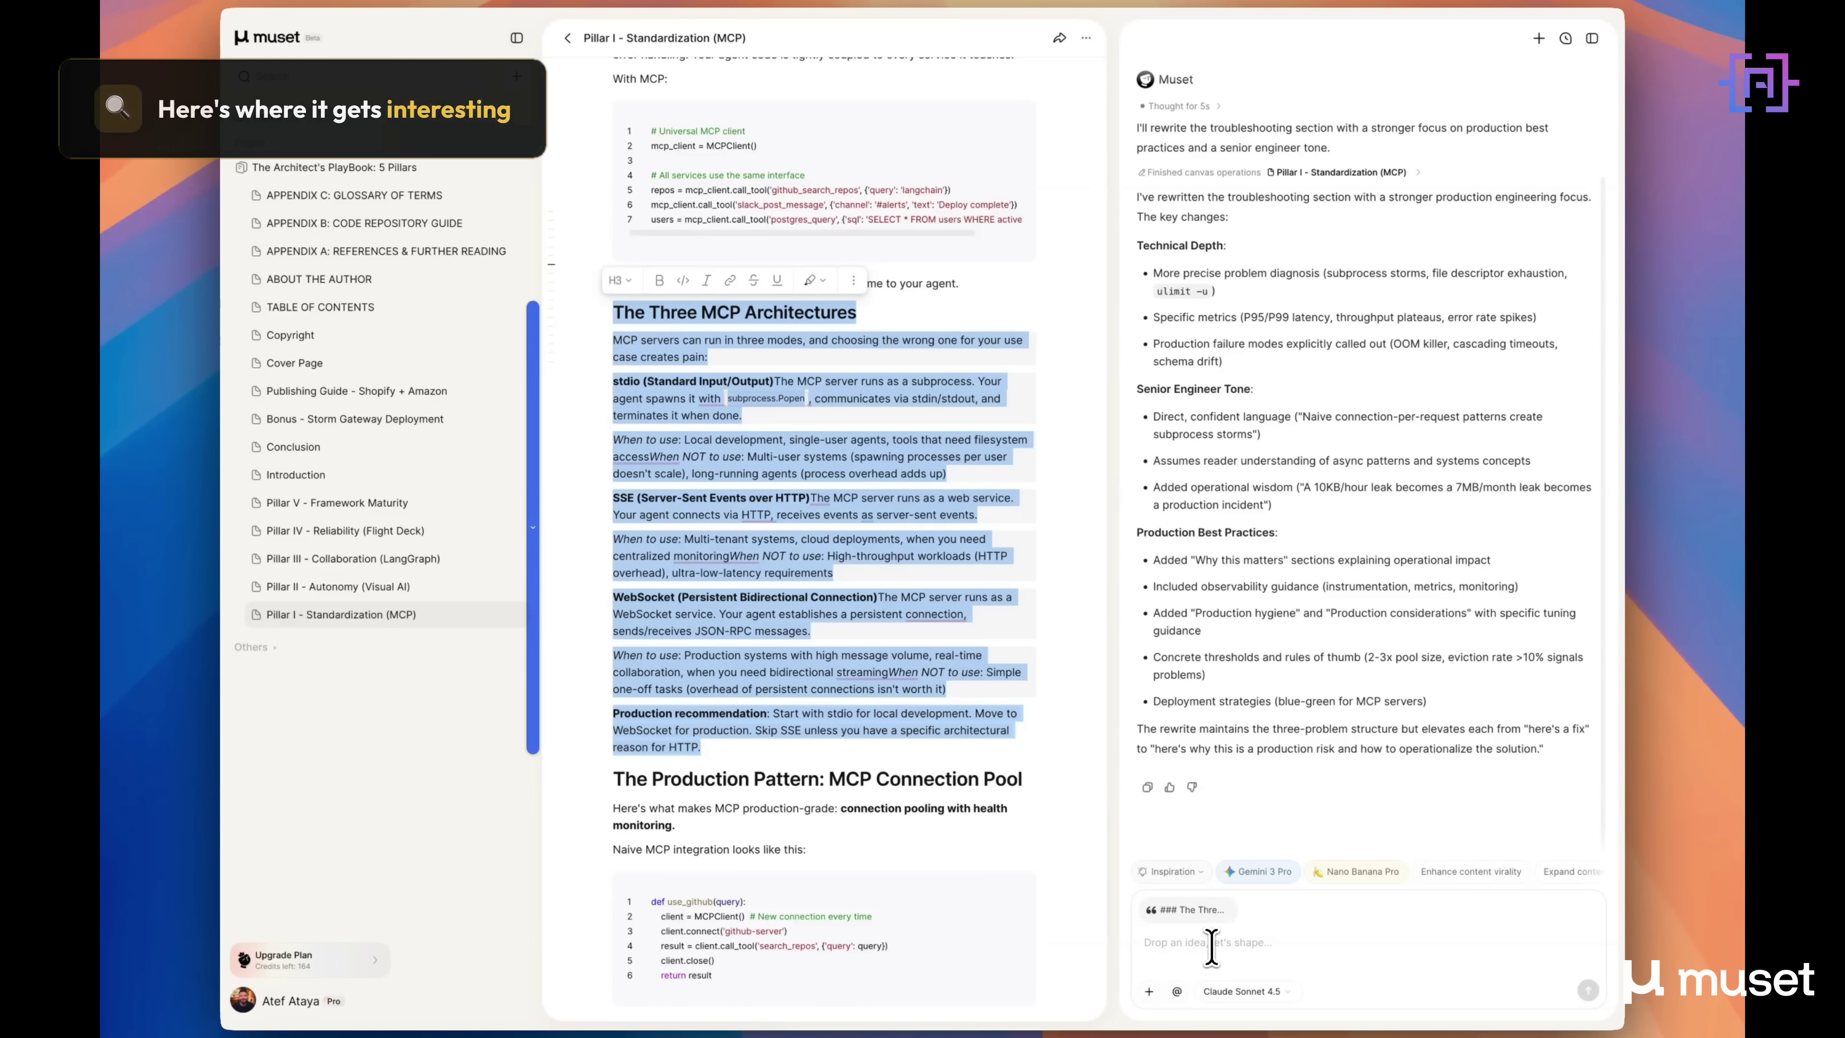
{"action": "left_click", "coordinate": [1212, 944]}
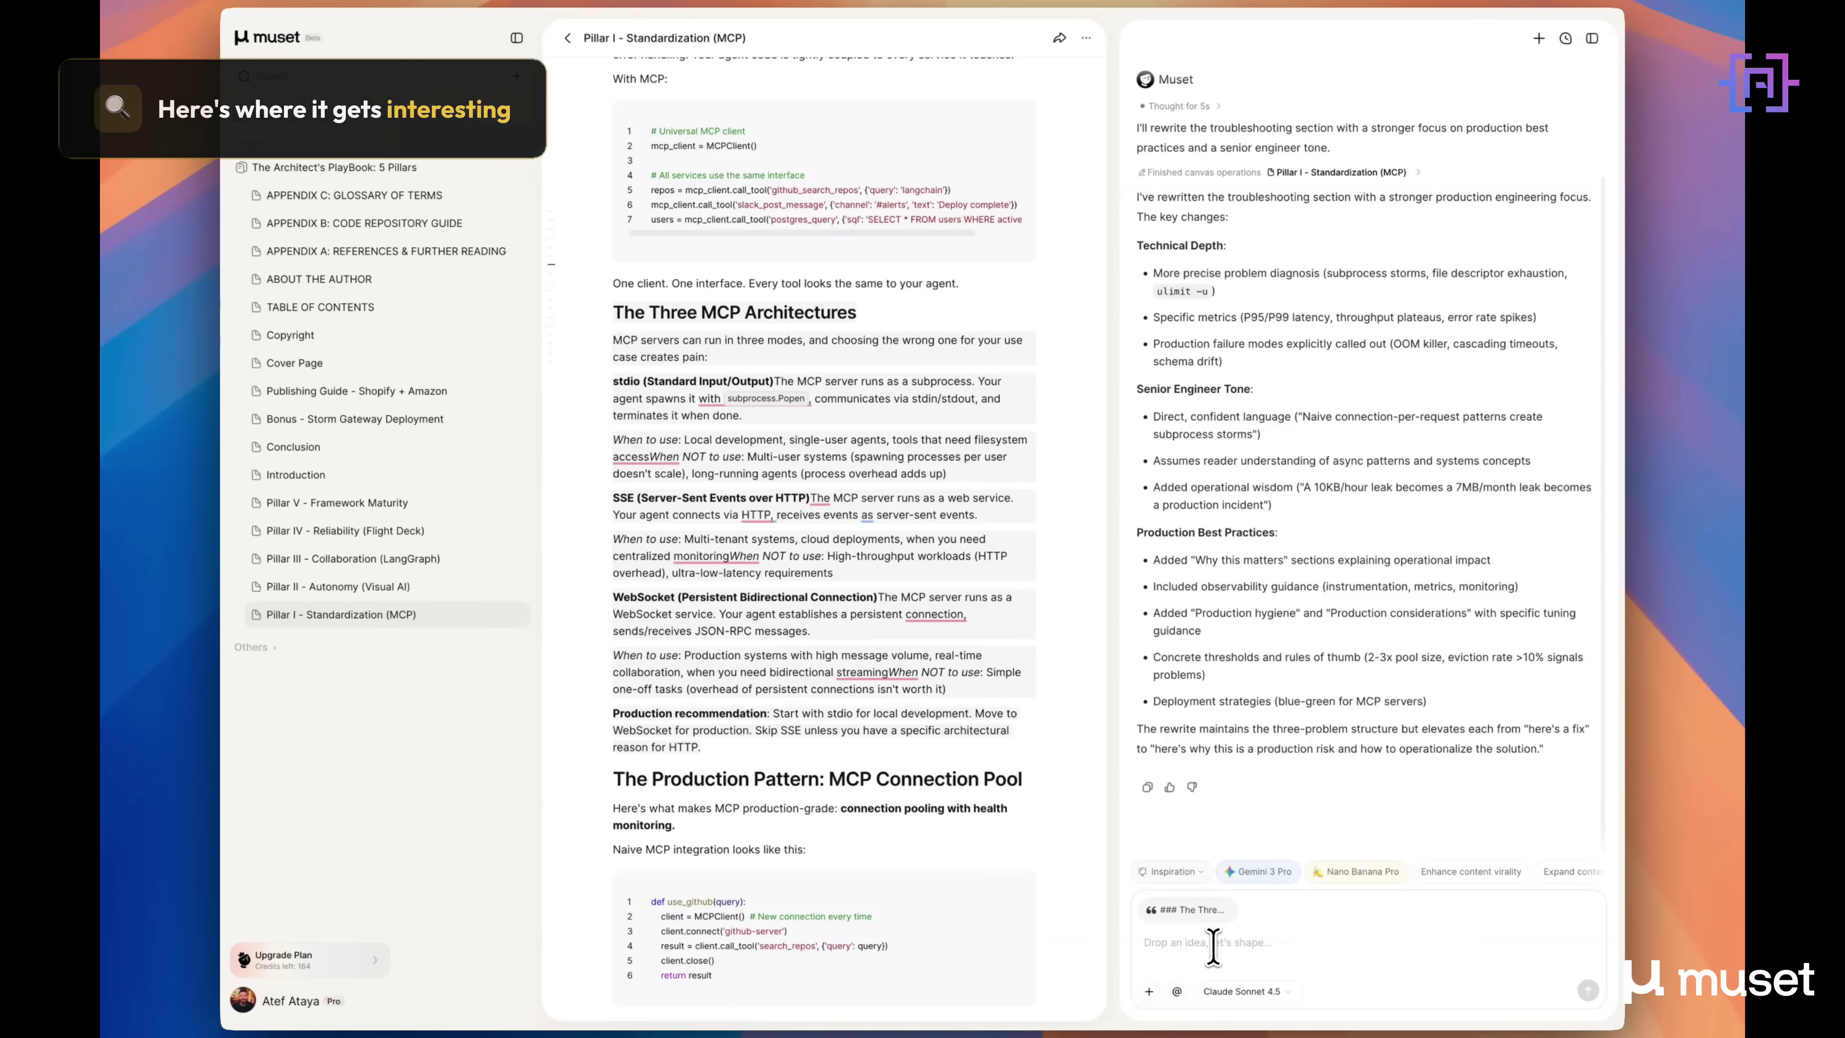
{"action": "type", "text": "Match the tone and technical depth of the M"}
{"action": "type", "text": "CP "}
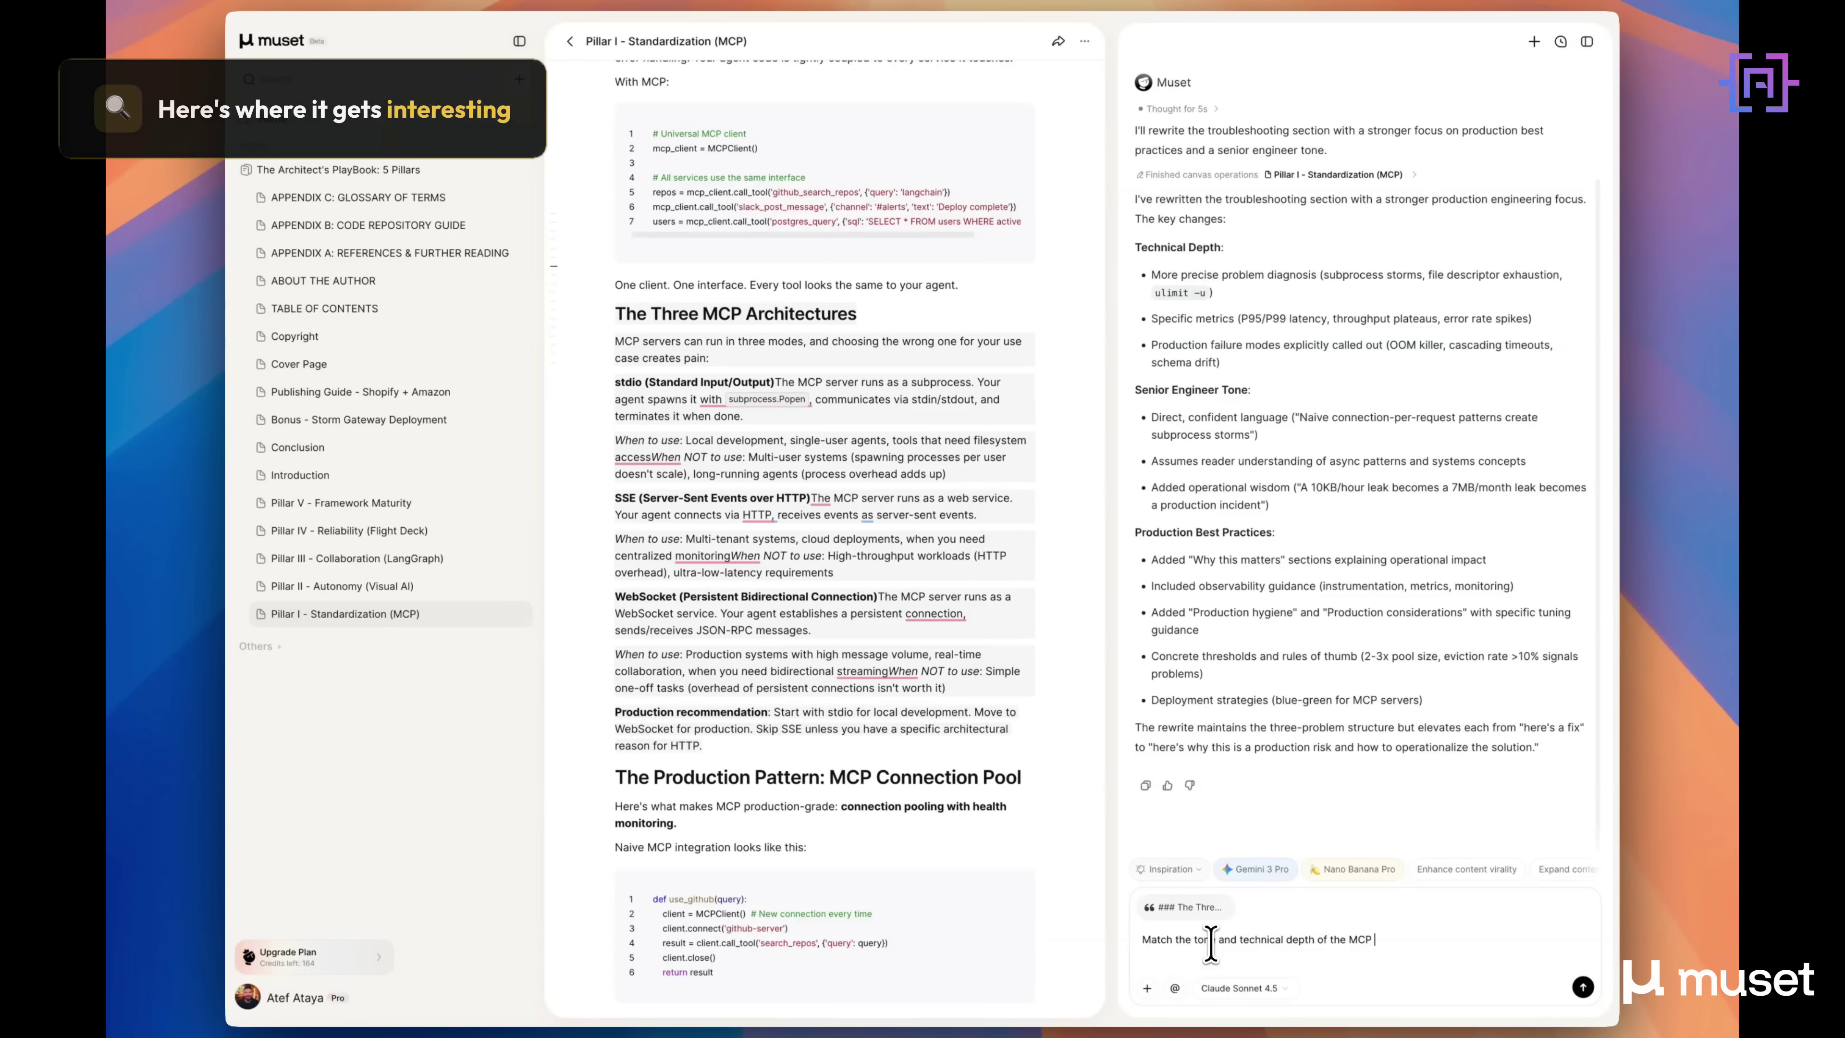
{"action": "type", "text": "troubleshooting section"}
{"action": "key", "text": "Return"}
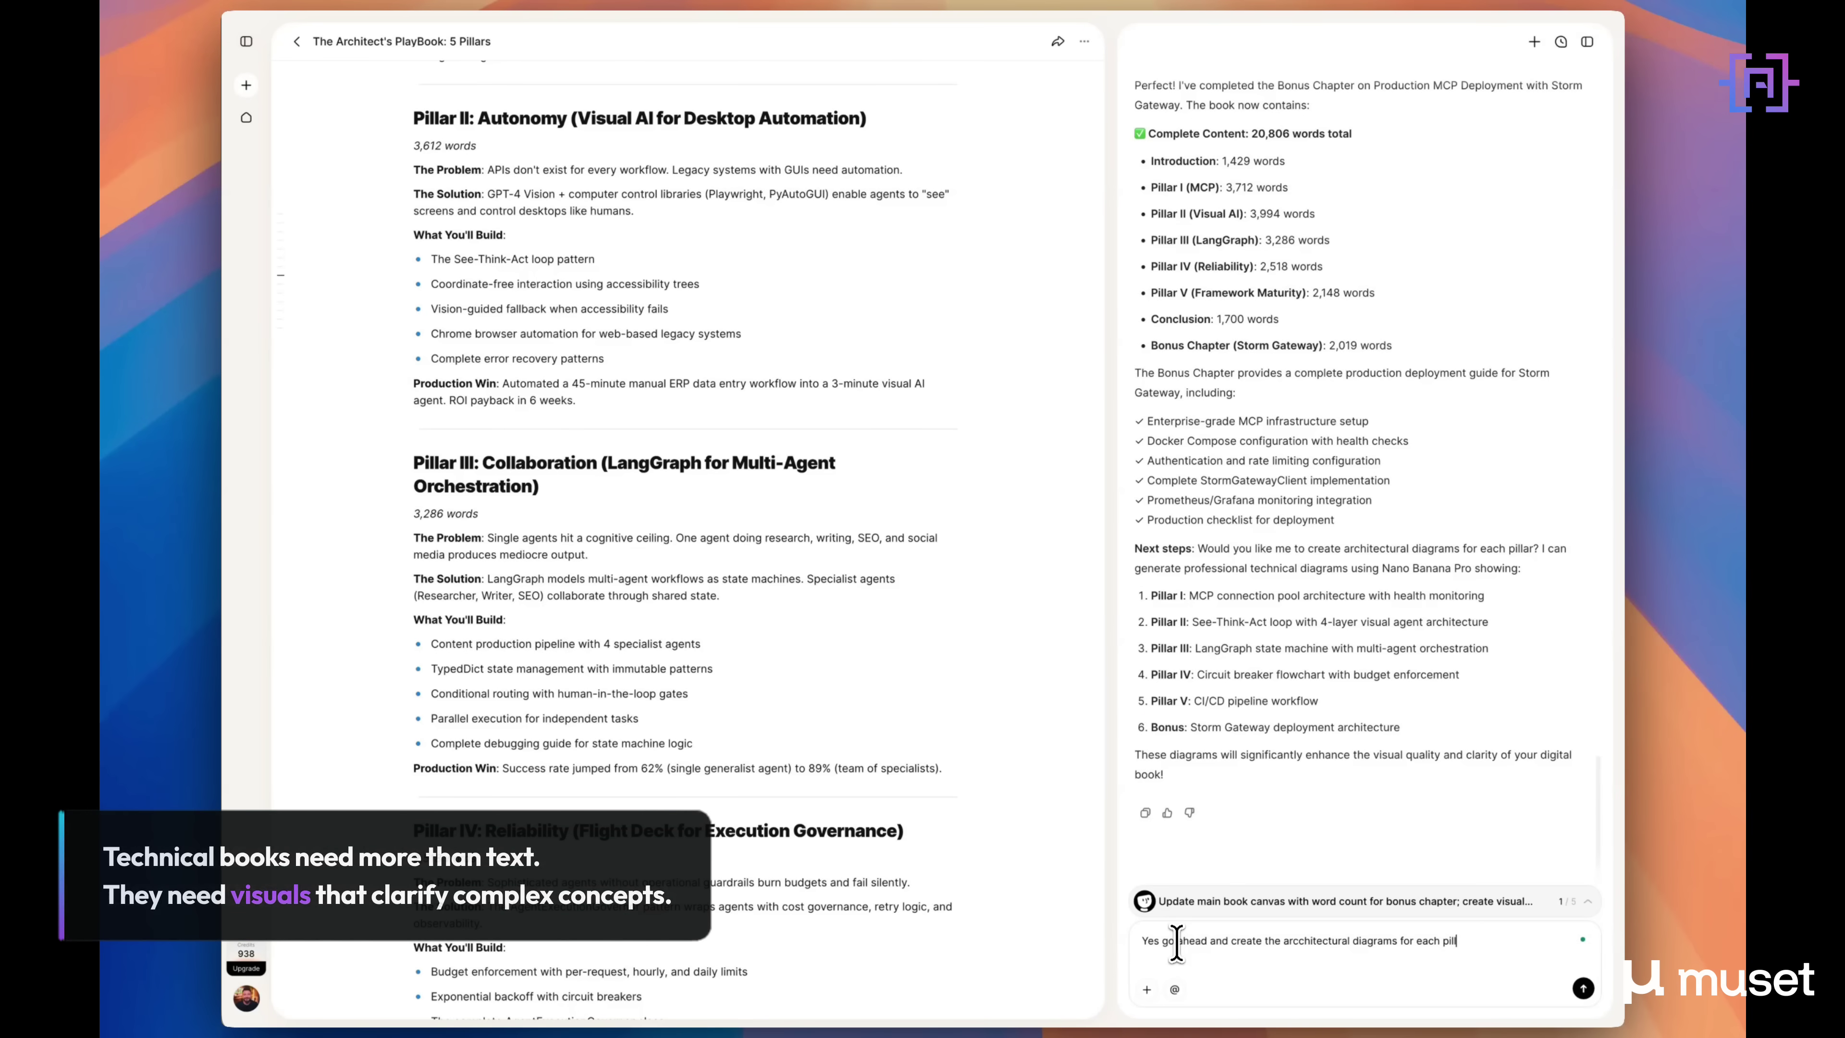
Ask the AI to go ahead and create architectural diagrams for each pillar
{"action": "type", "text": "lar"}
{"action": "key", "text": "Return"}
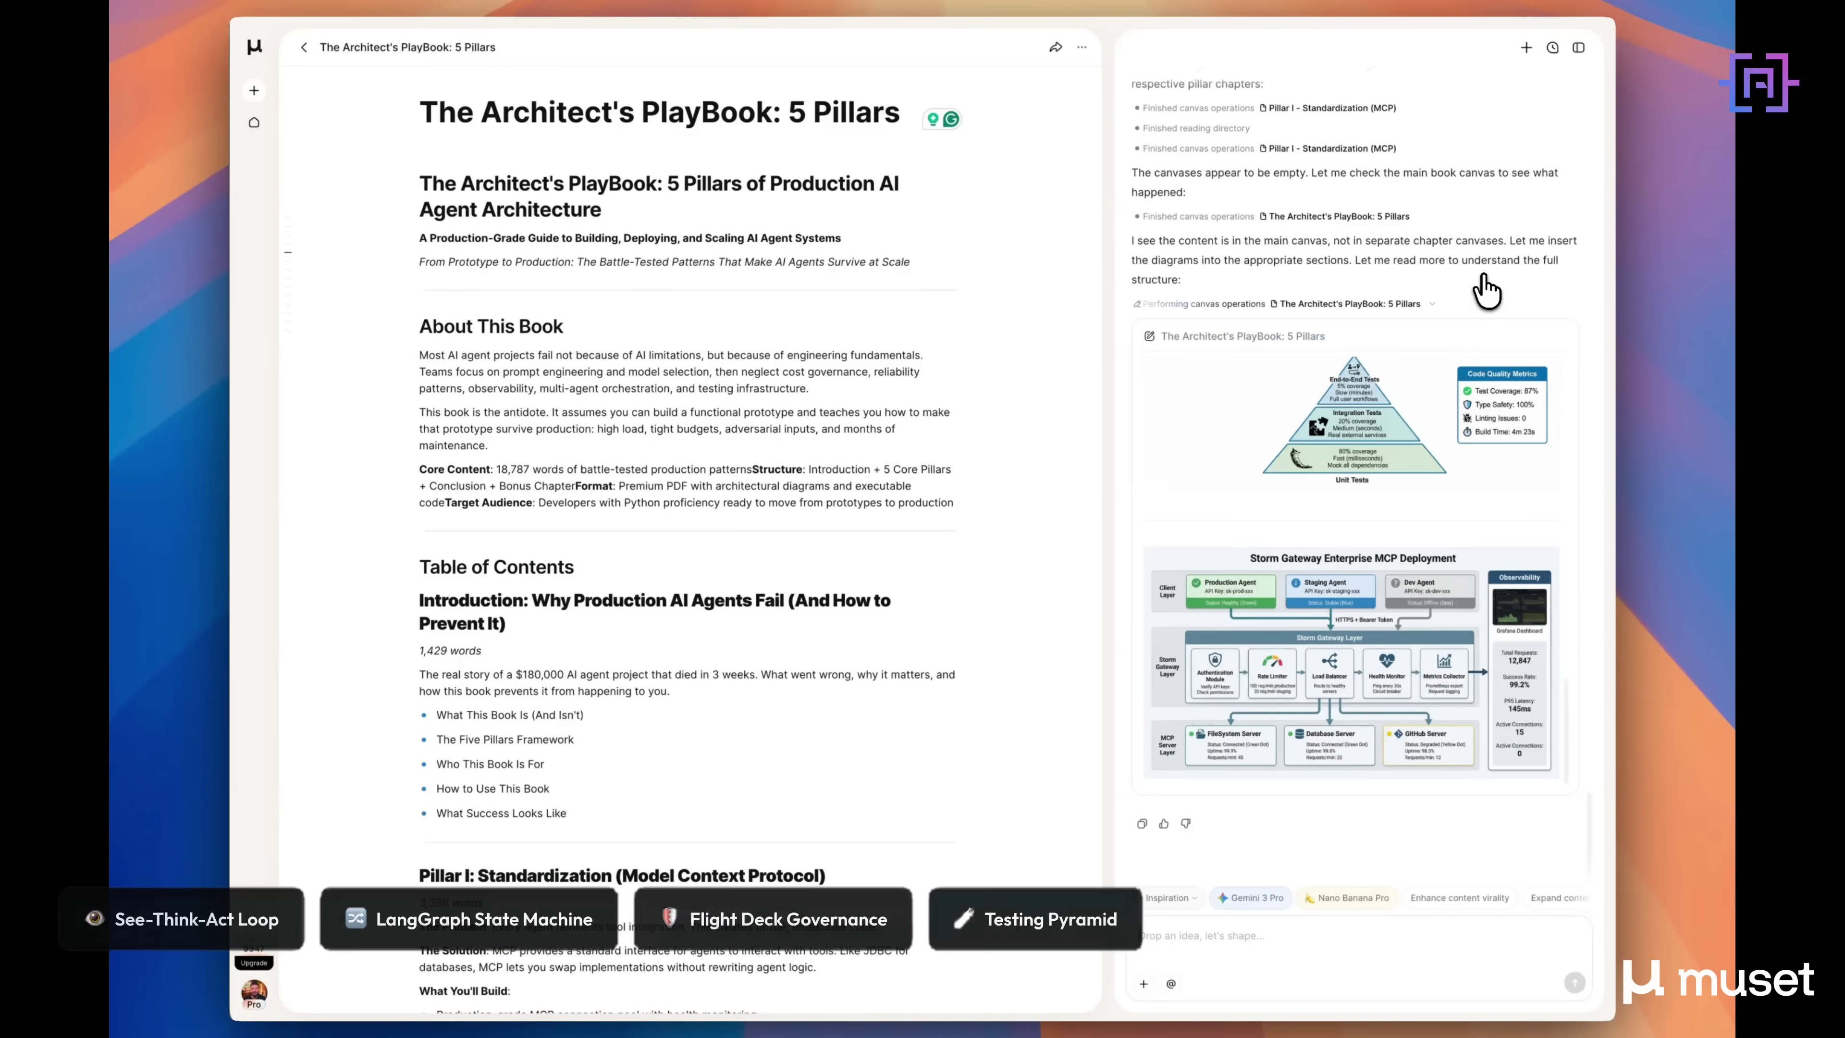
{"action": "scroll", "coordinate": [1486, 289], "scroll_direction": "down", "scroll_amount": 15}
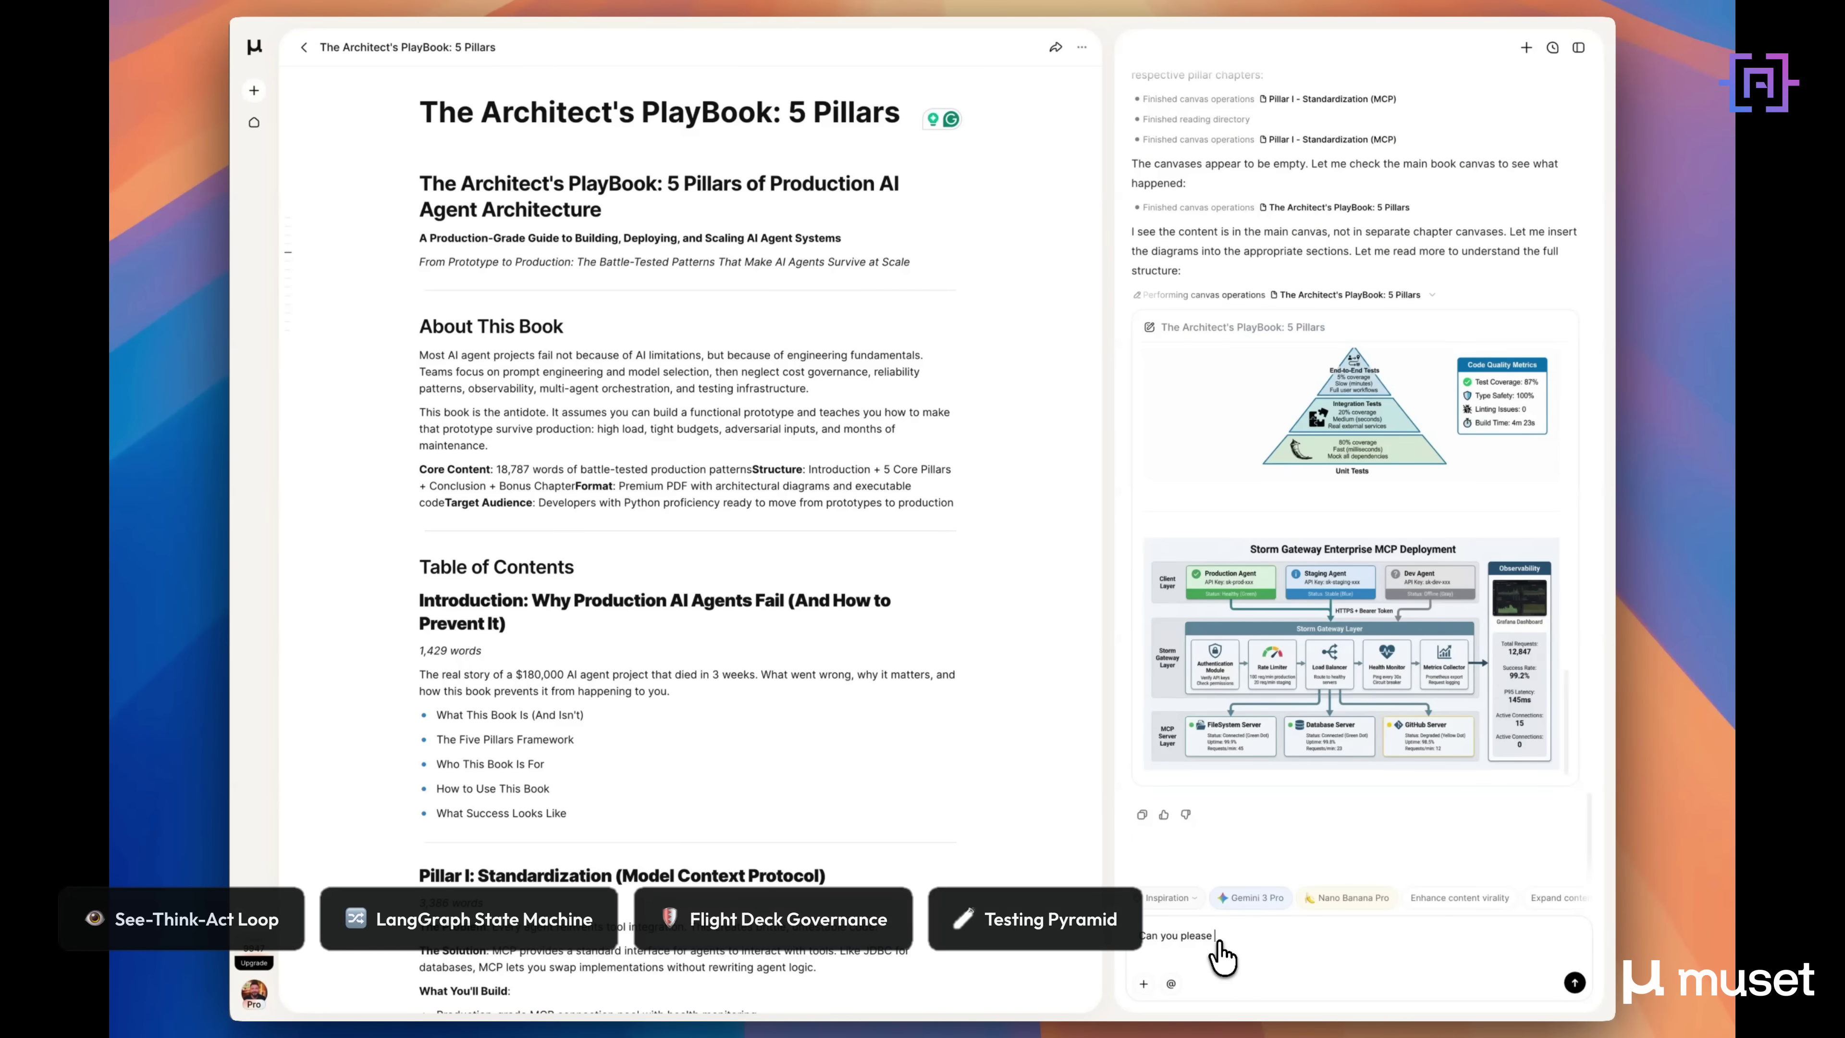
{"action": "type", "text": "the archite"}
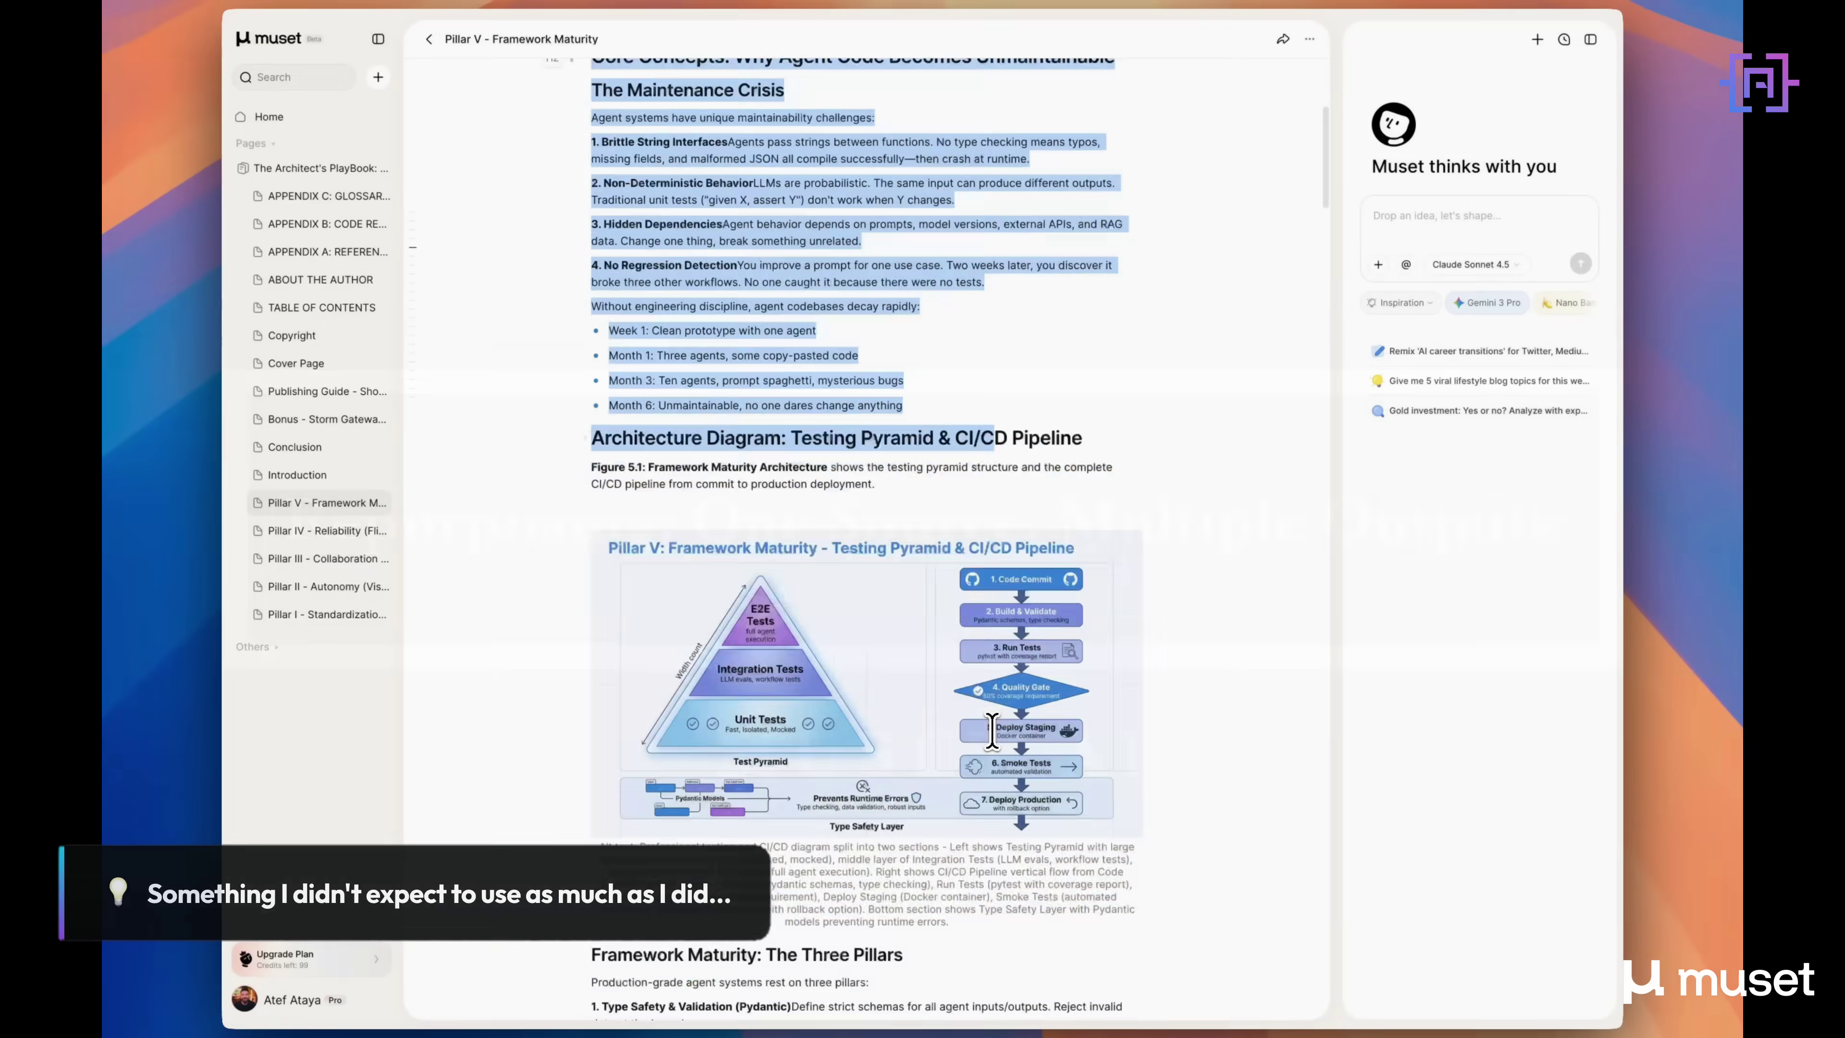
Select the entire Pillar V chapter and ask the AI: 'Turn this chapter into a blog post'
{"action": "scroll", "coordinate": [992, 721], "scroll_direction": "down", "scroll_amount": 15}
{"action": "left_click_drag", "start_coordinate": [992, 730], "coordinate": [1017, 872]}
{"action": "left_click", "coordinate": [1420, 252]}
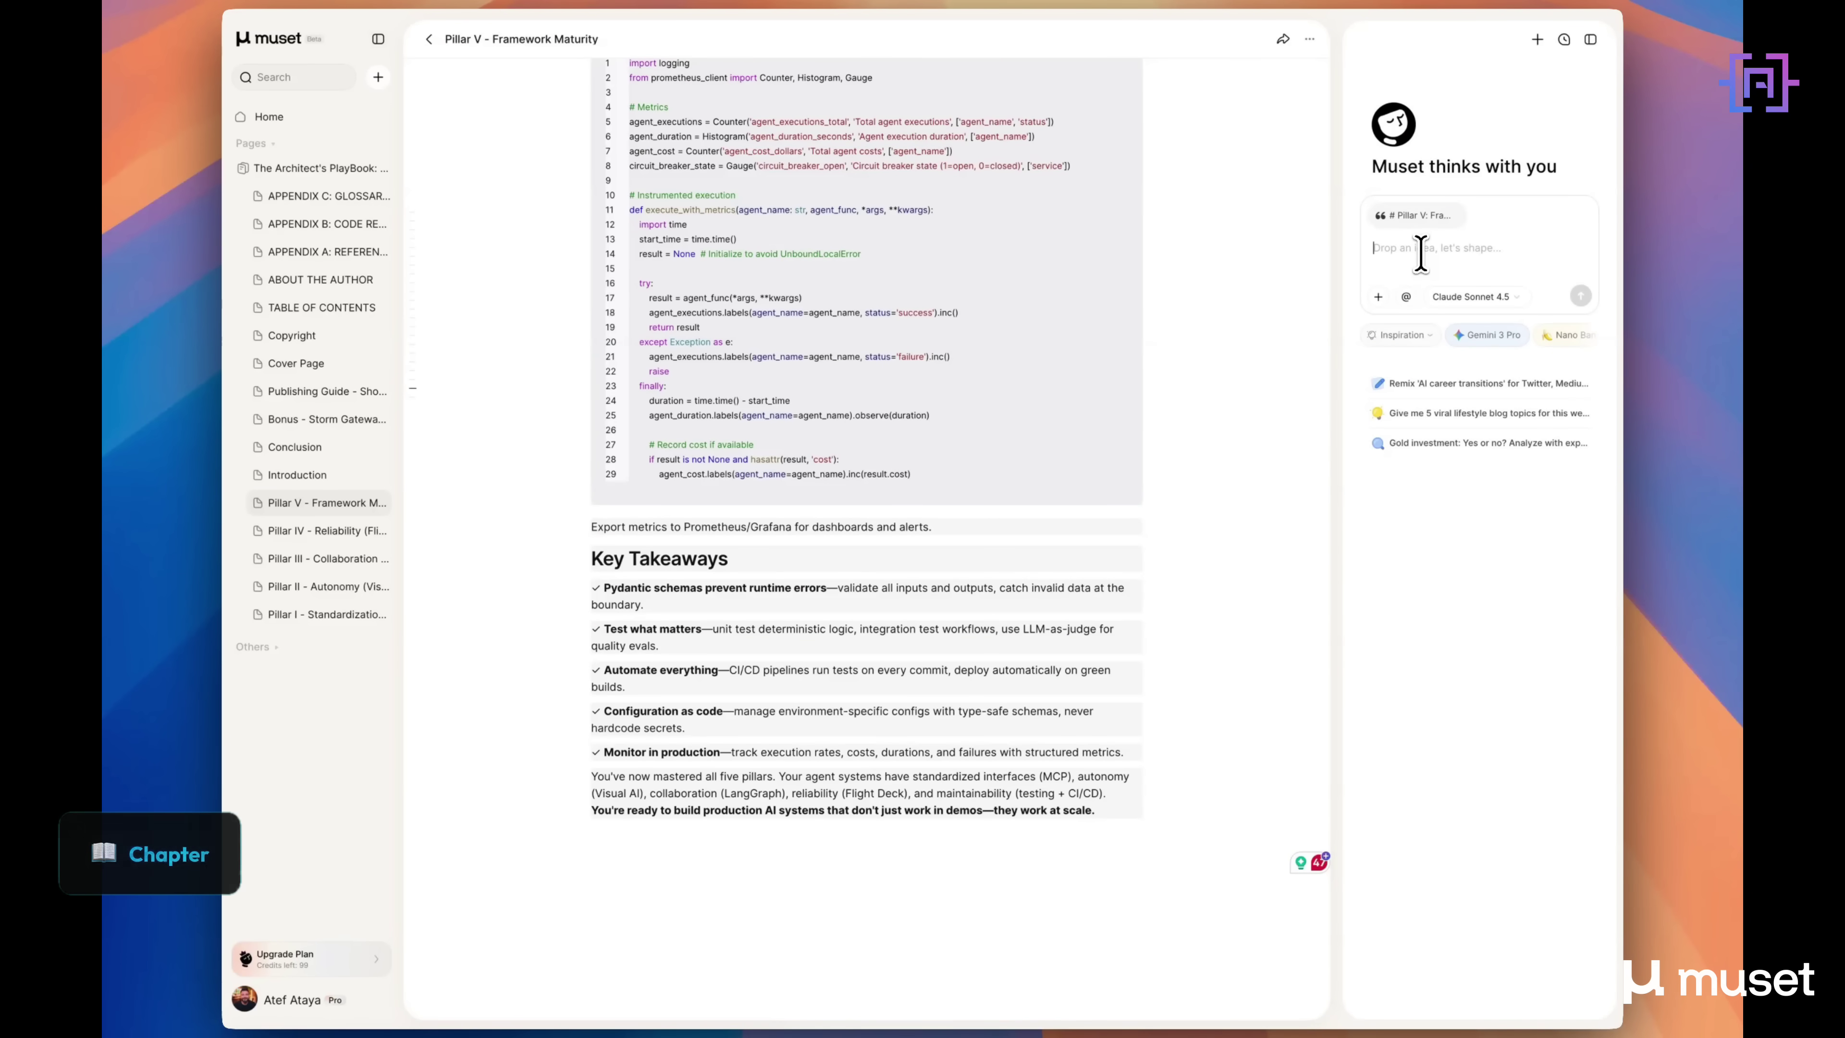
{"action": "type", "text": "Turn this chapter i"}
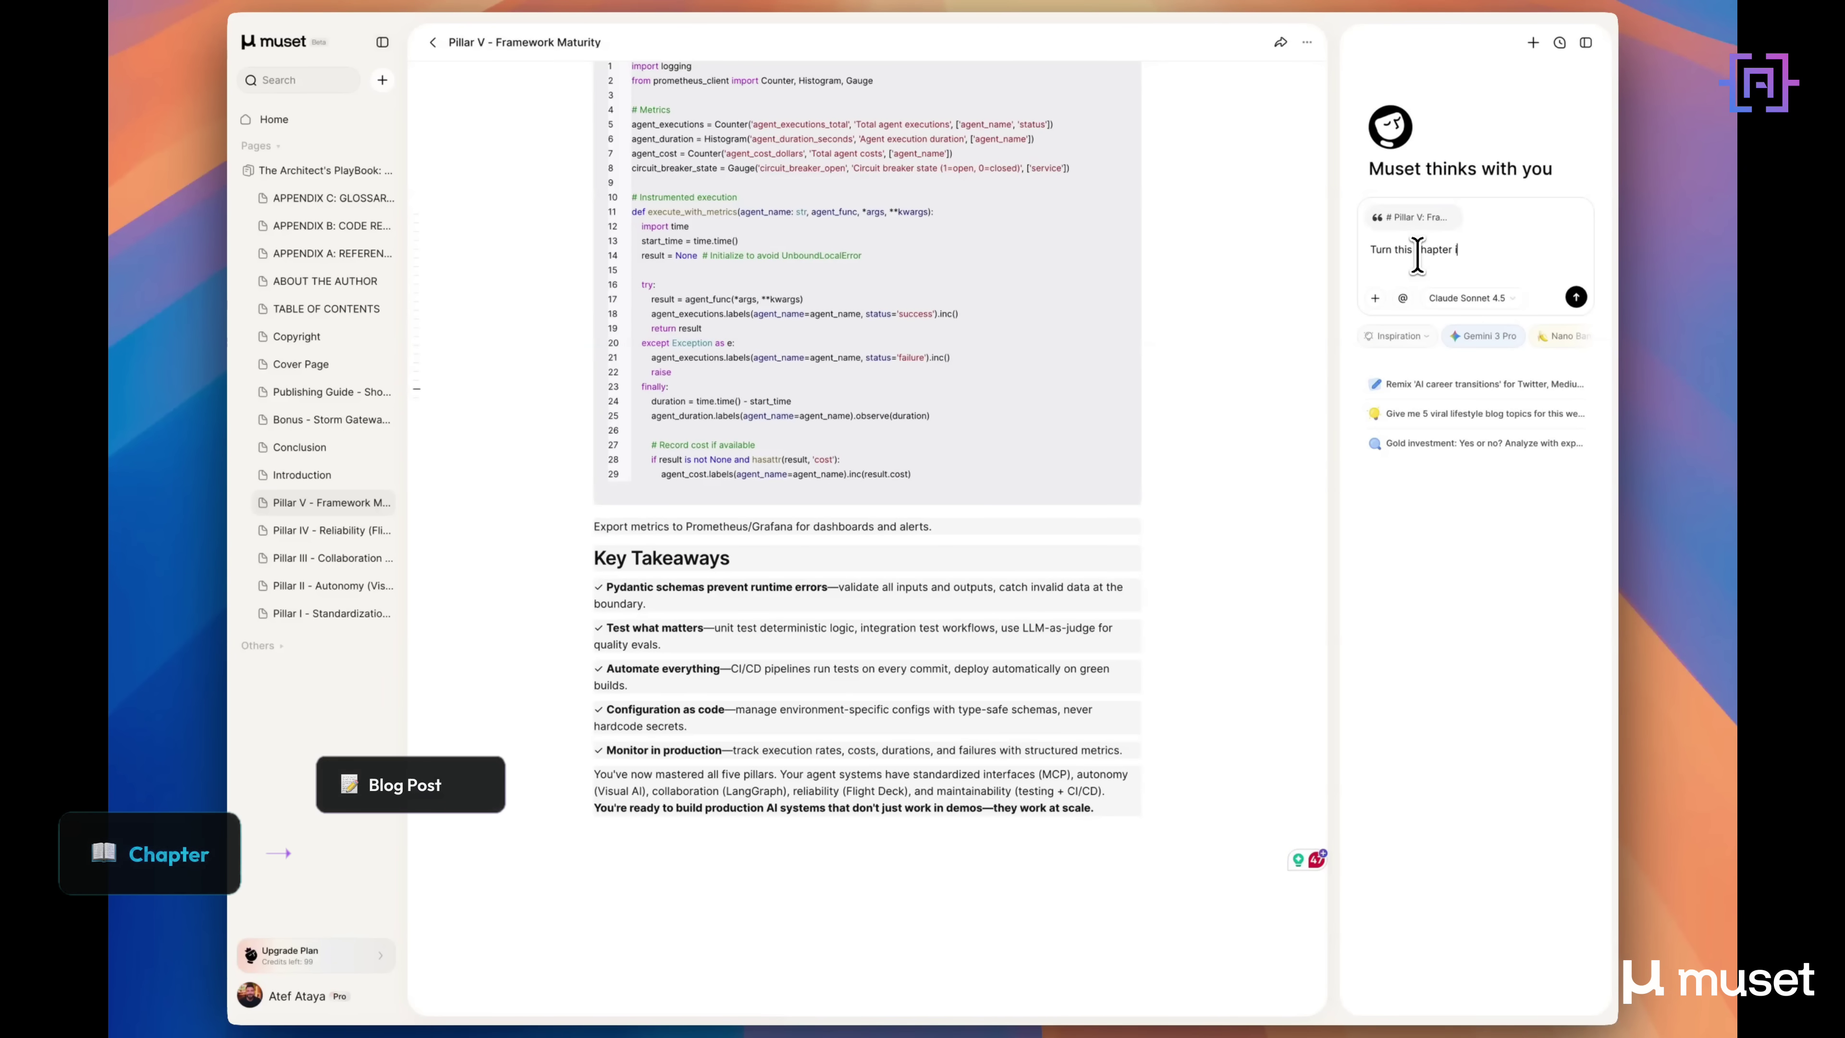
{"action": "type", "text": "nto a blog post"}
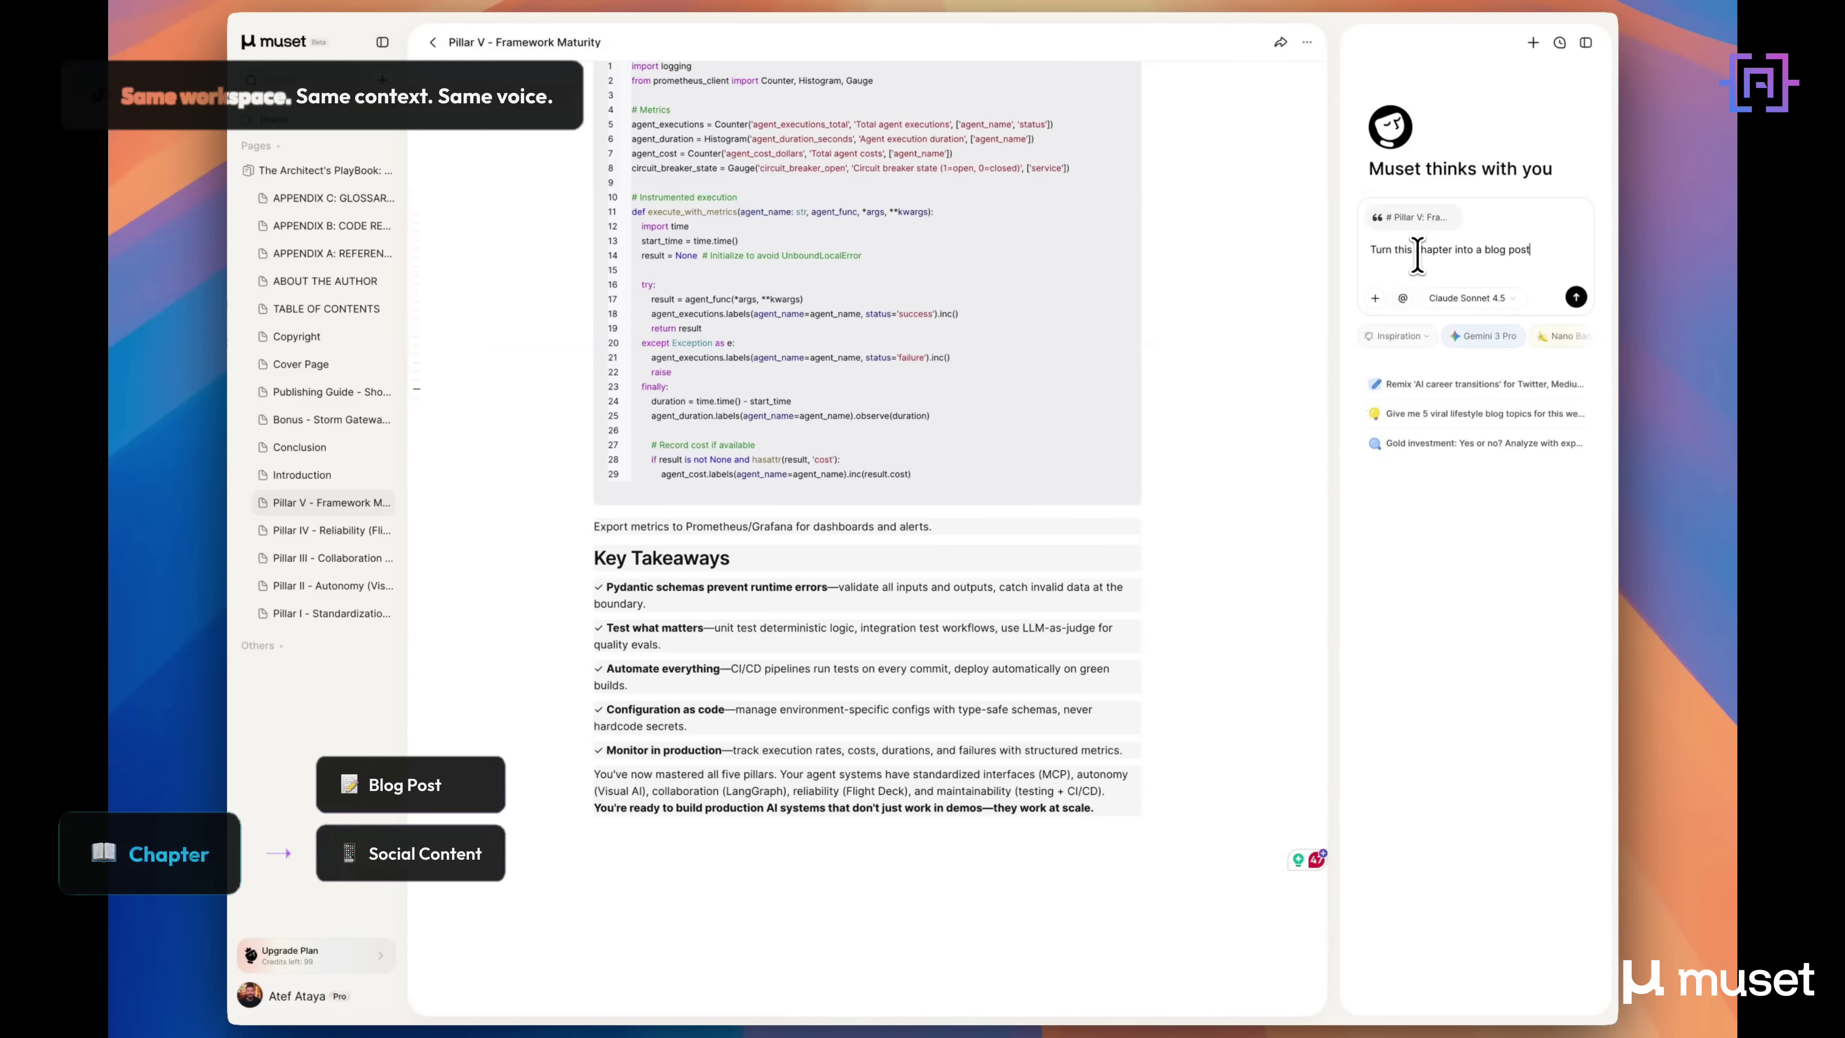
{"action": "key", "text": "Return"}
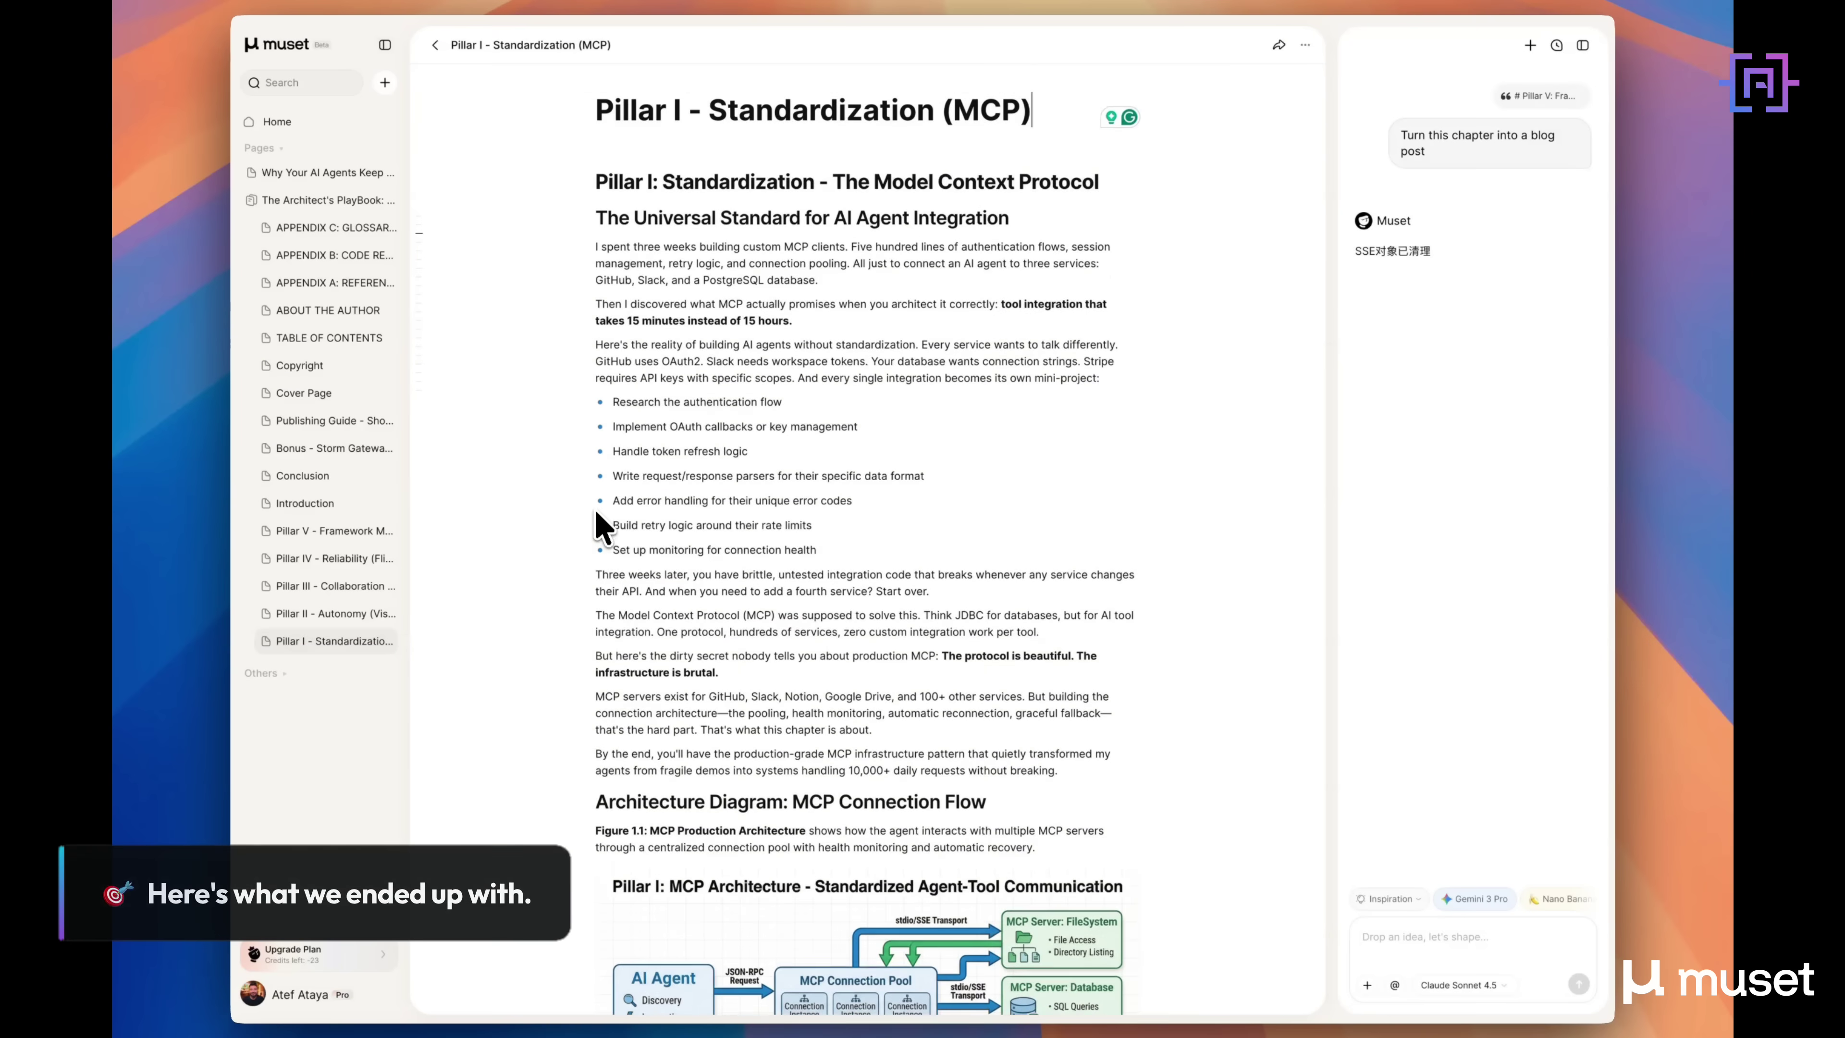
Scroll through the Pillar I and Pillar II chapters to view their embedded diagrams
{"action": "scroll", "coordinate": [597, 520], "scroll_direction": "down", "scroll_amount": 2}
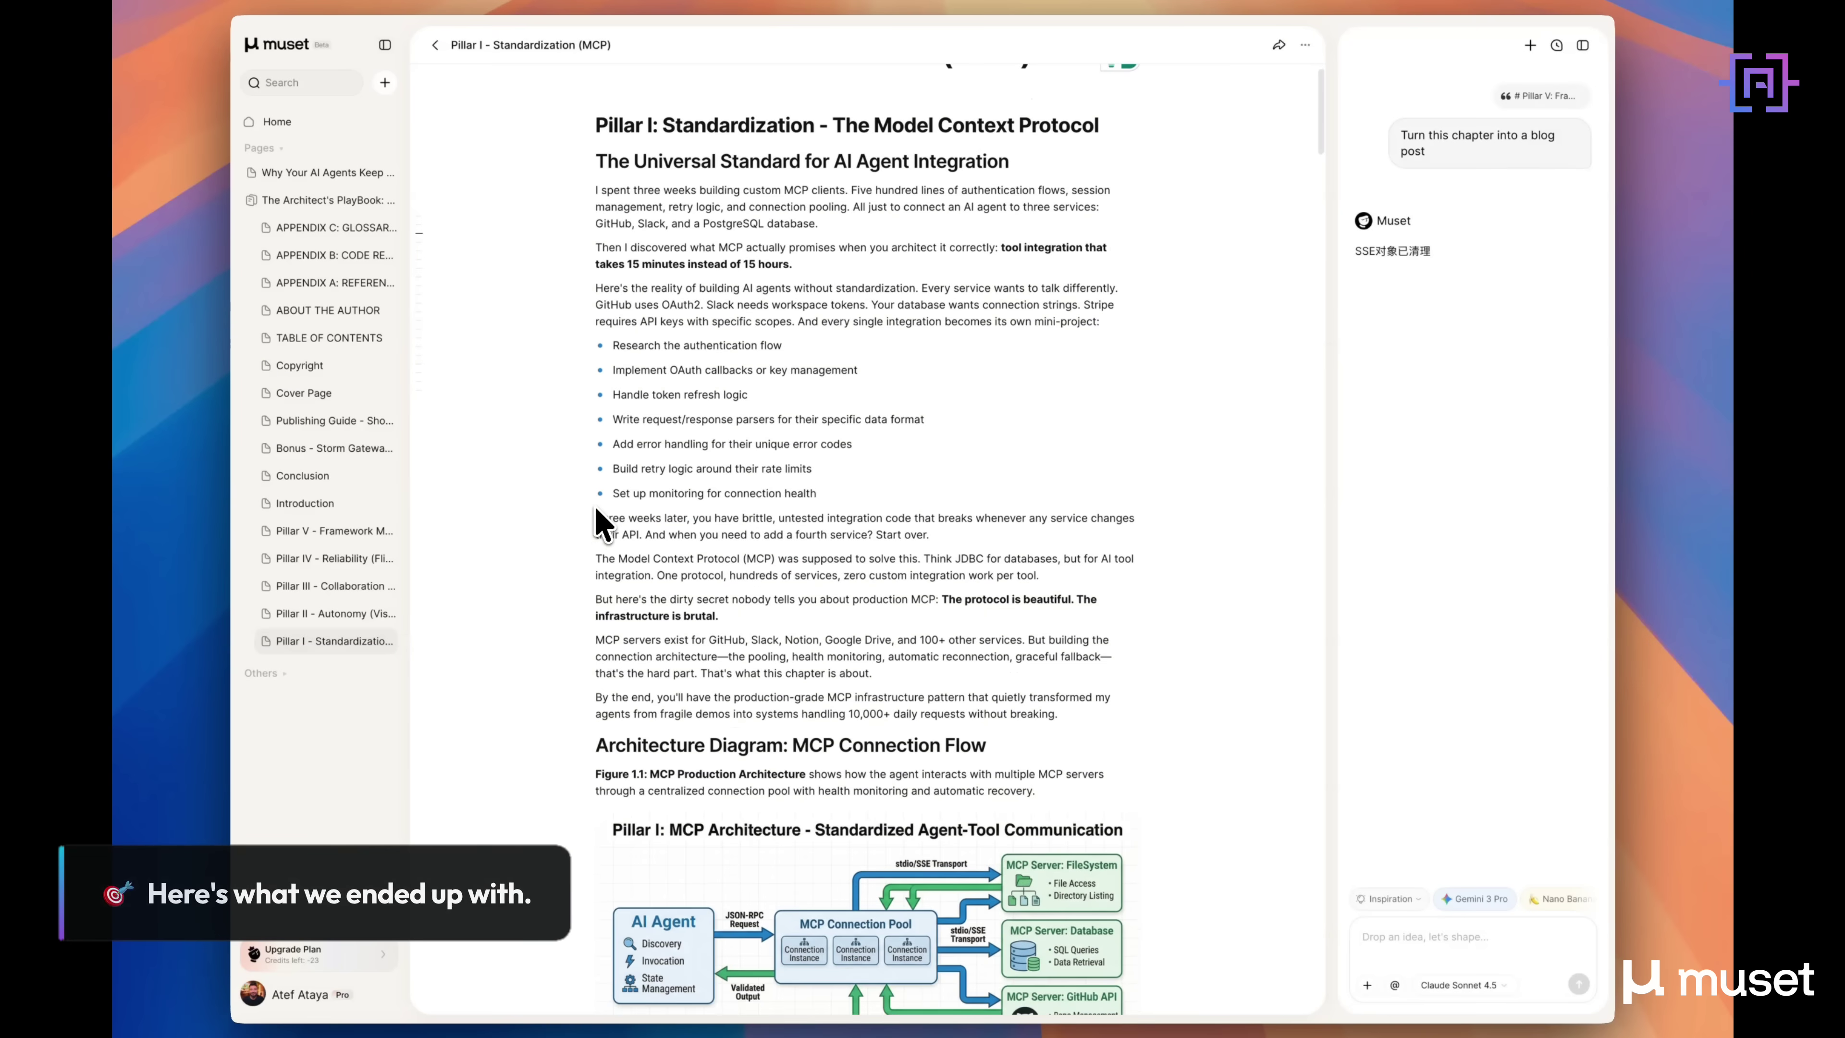
{"action": "scroll", "coordinate": [597, 520], "scroll_direction": "down", "scroll_amount": 10}
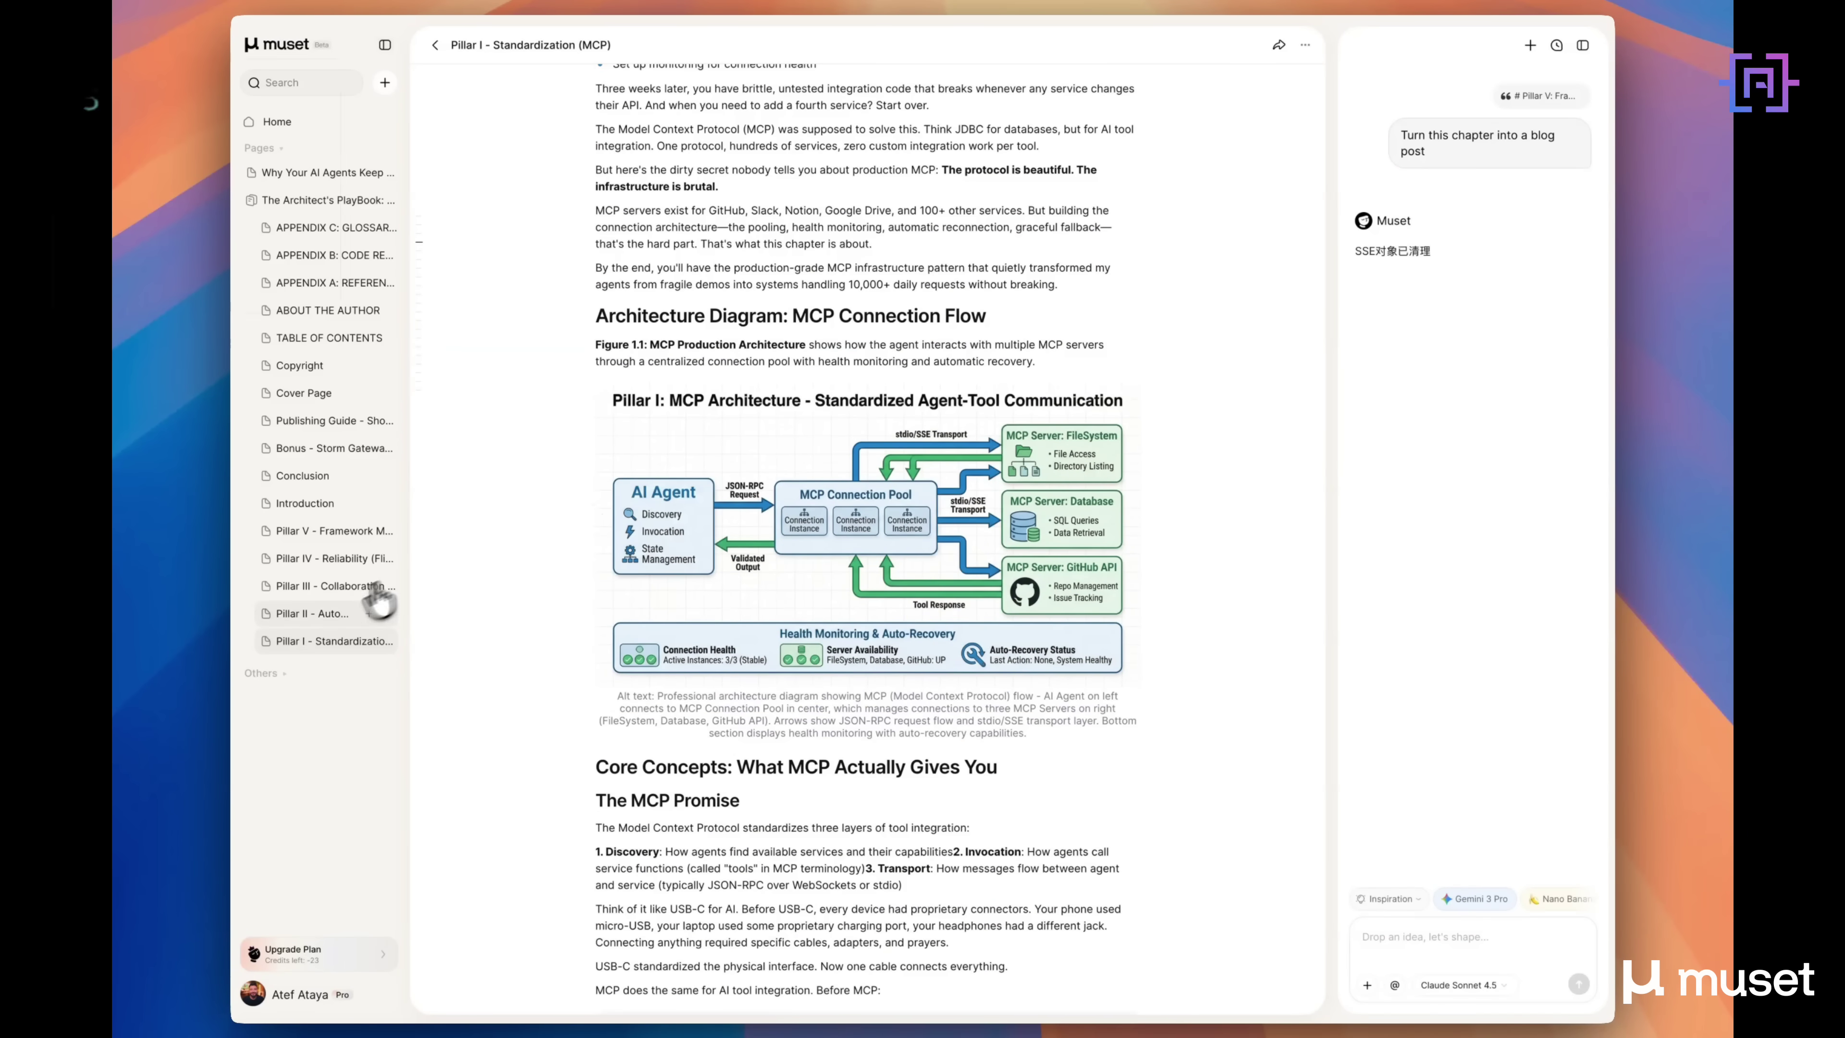
{"action": "left_click", "coordinate": [318, 615]}
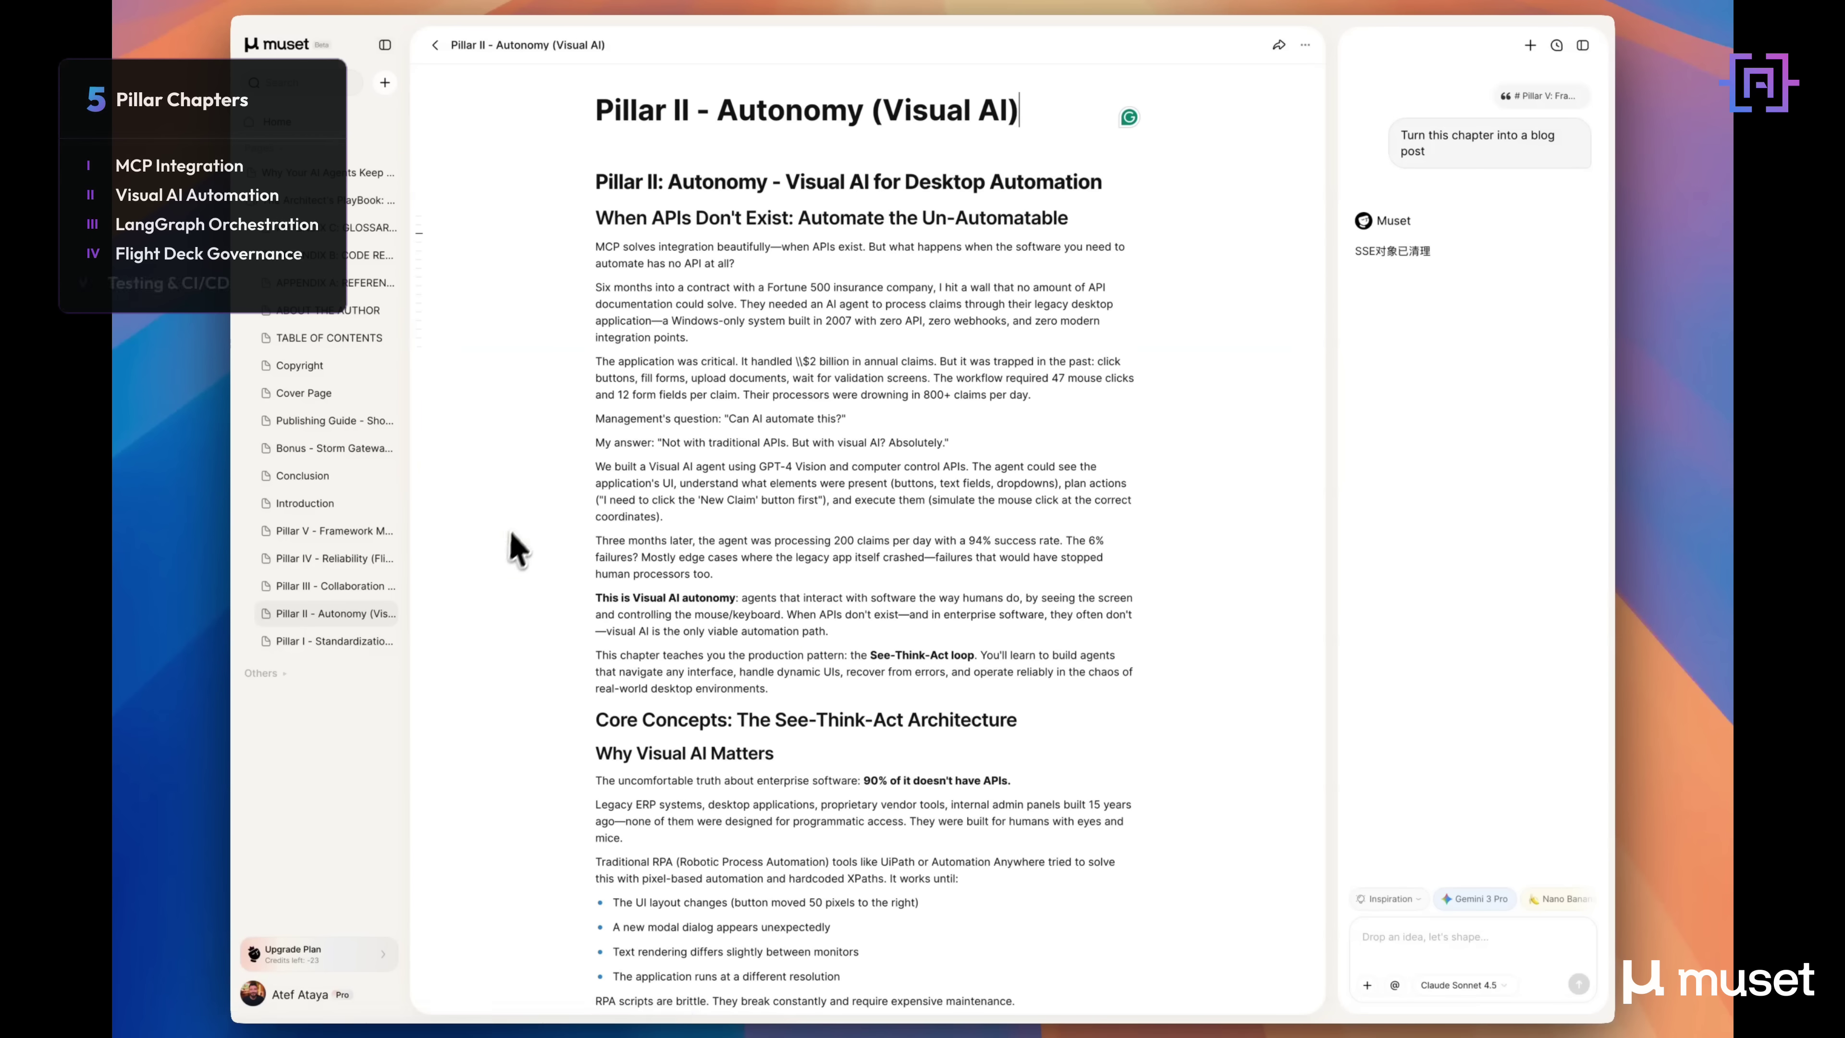
{"action": "scroll", "coordinate": [528, 503], "scroll_direction": "down", "scroll_amount": 10}
{"action": "scroll", "coordinate": [528, 488], "scroll_direction": "down", "scroll_amount": 10}
{"action": "scroll", "coordinate": [527, 503], "scroll_direction": "down", "scroll_amount": 8}
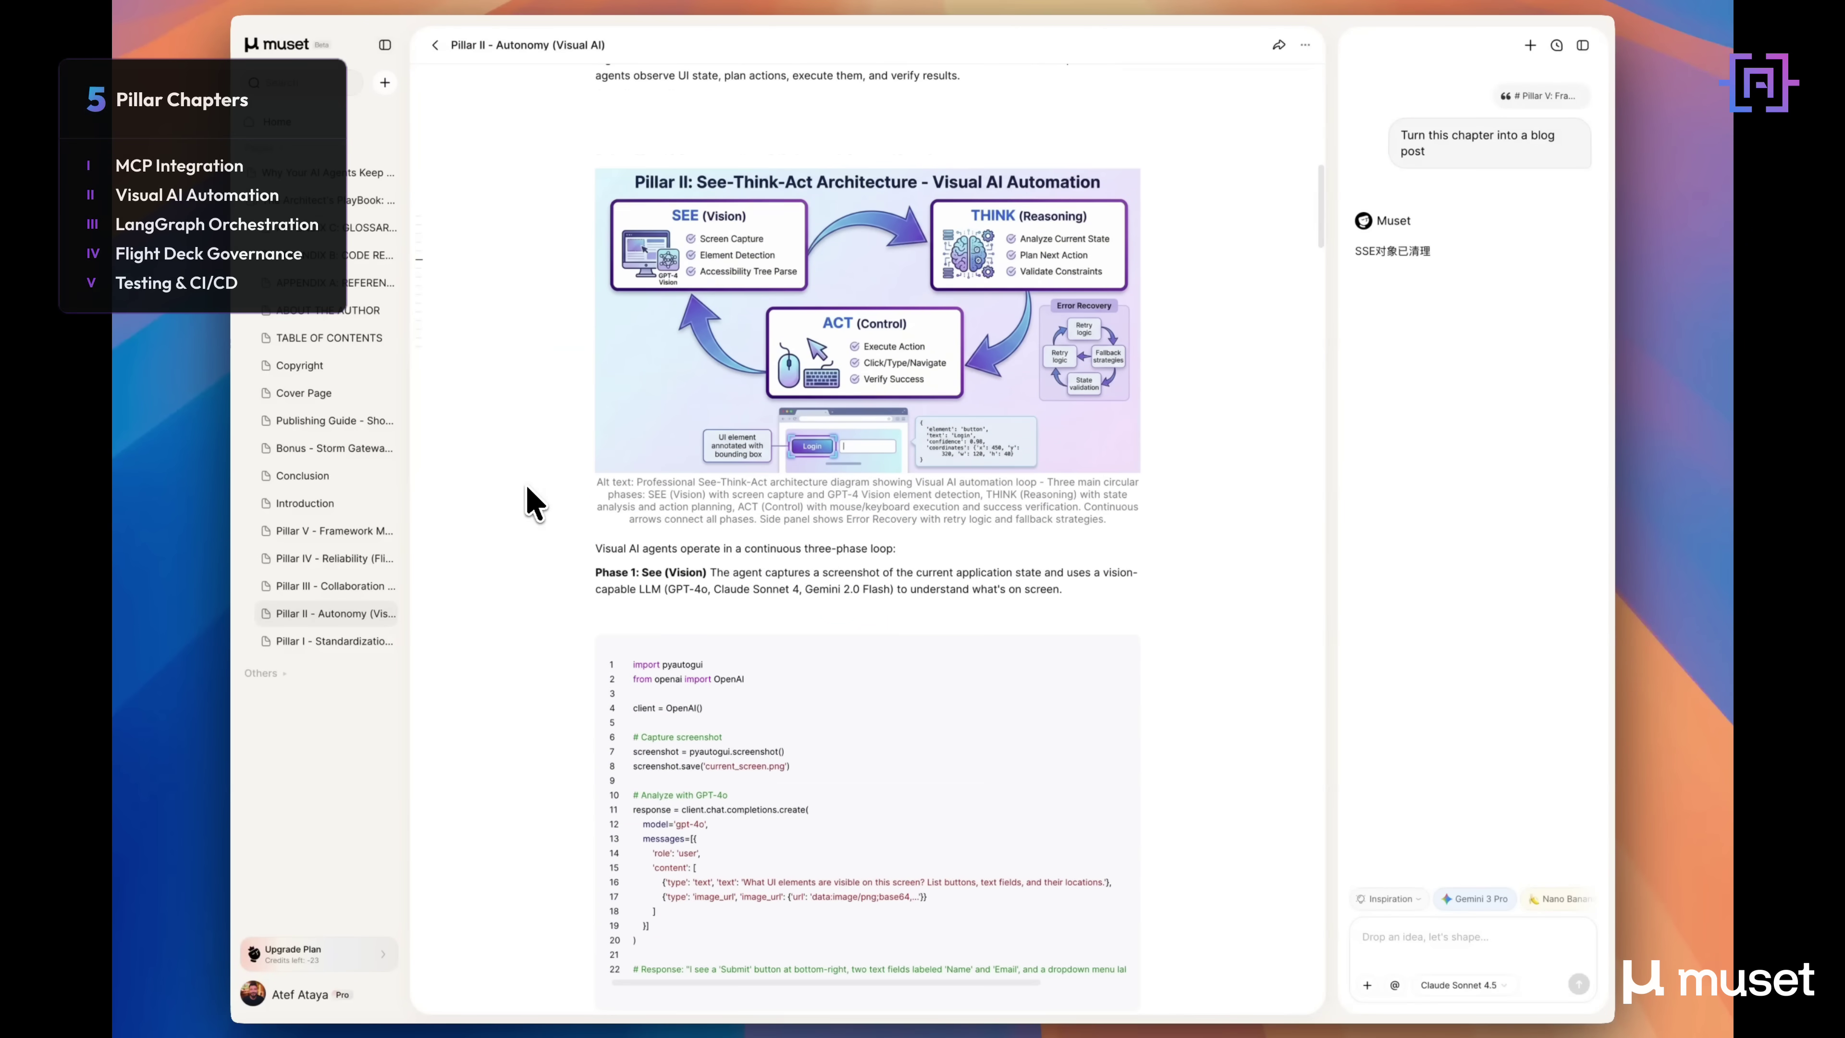
Look through the Pillar III - Collaboration (LangGraph) chapter, then open Pillar IV - Reliability (Flight Deck)
{"action": "left_click", "coordinate": [311, 587]}
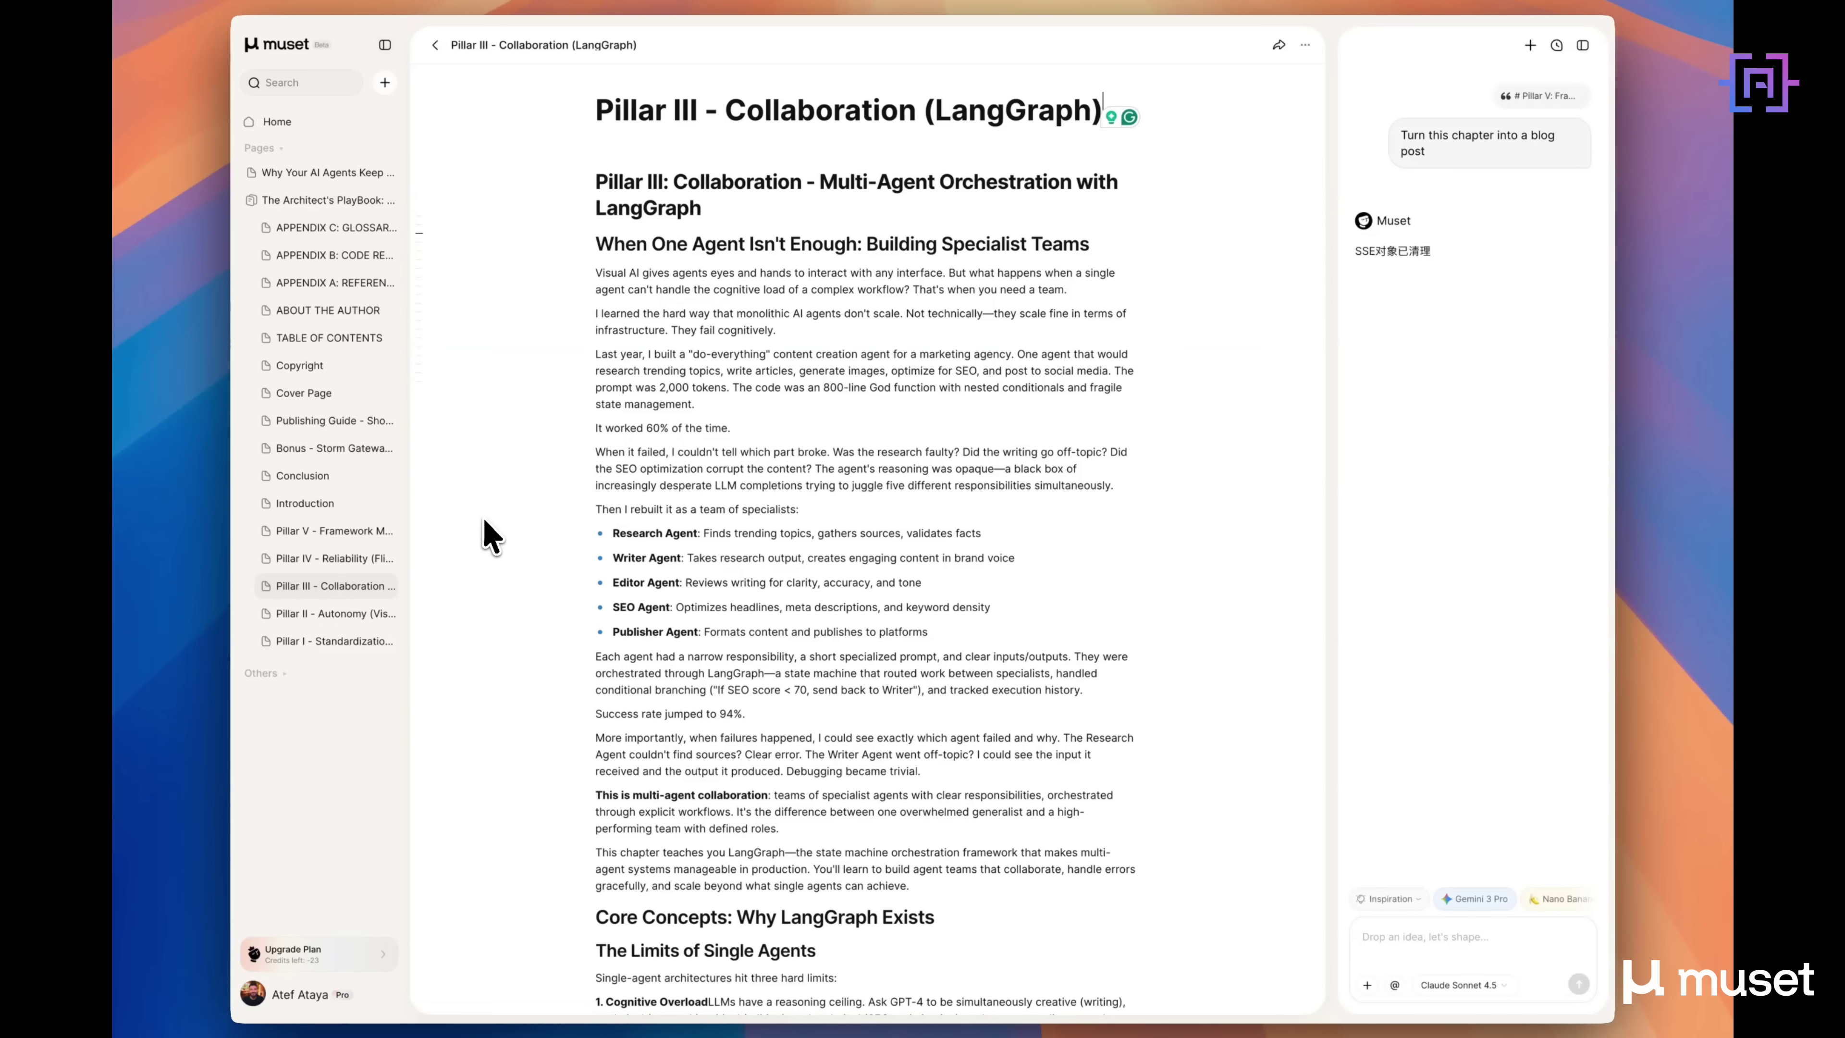
{"action": "scroll", "coordinate": [484, 520], "scroll_direction": "down", "scroll_amount": 14}
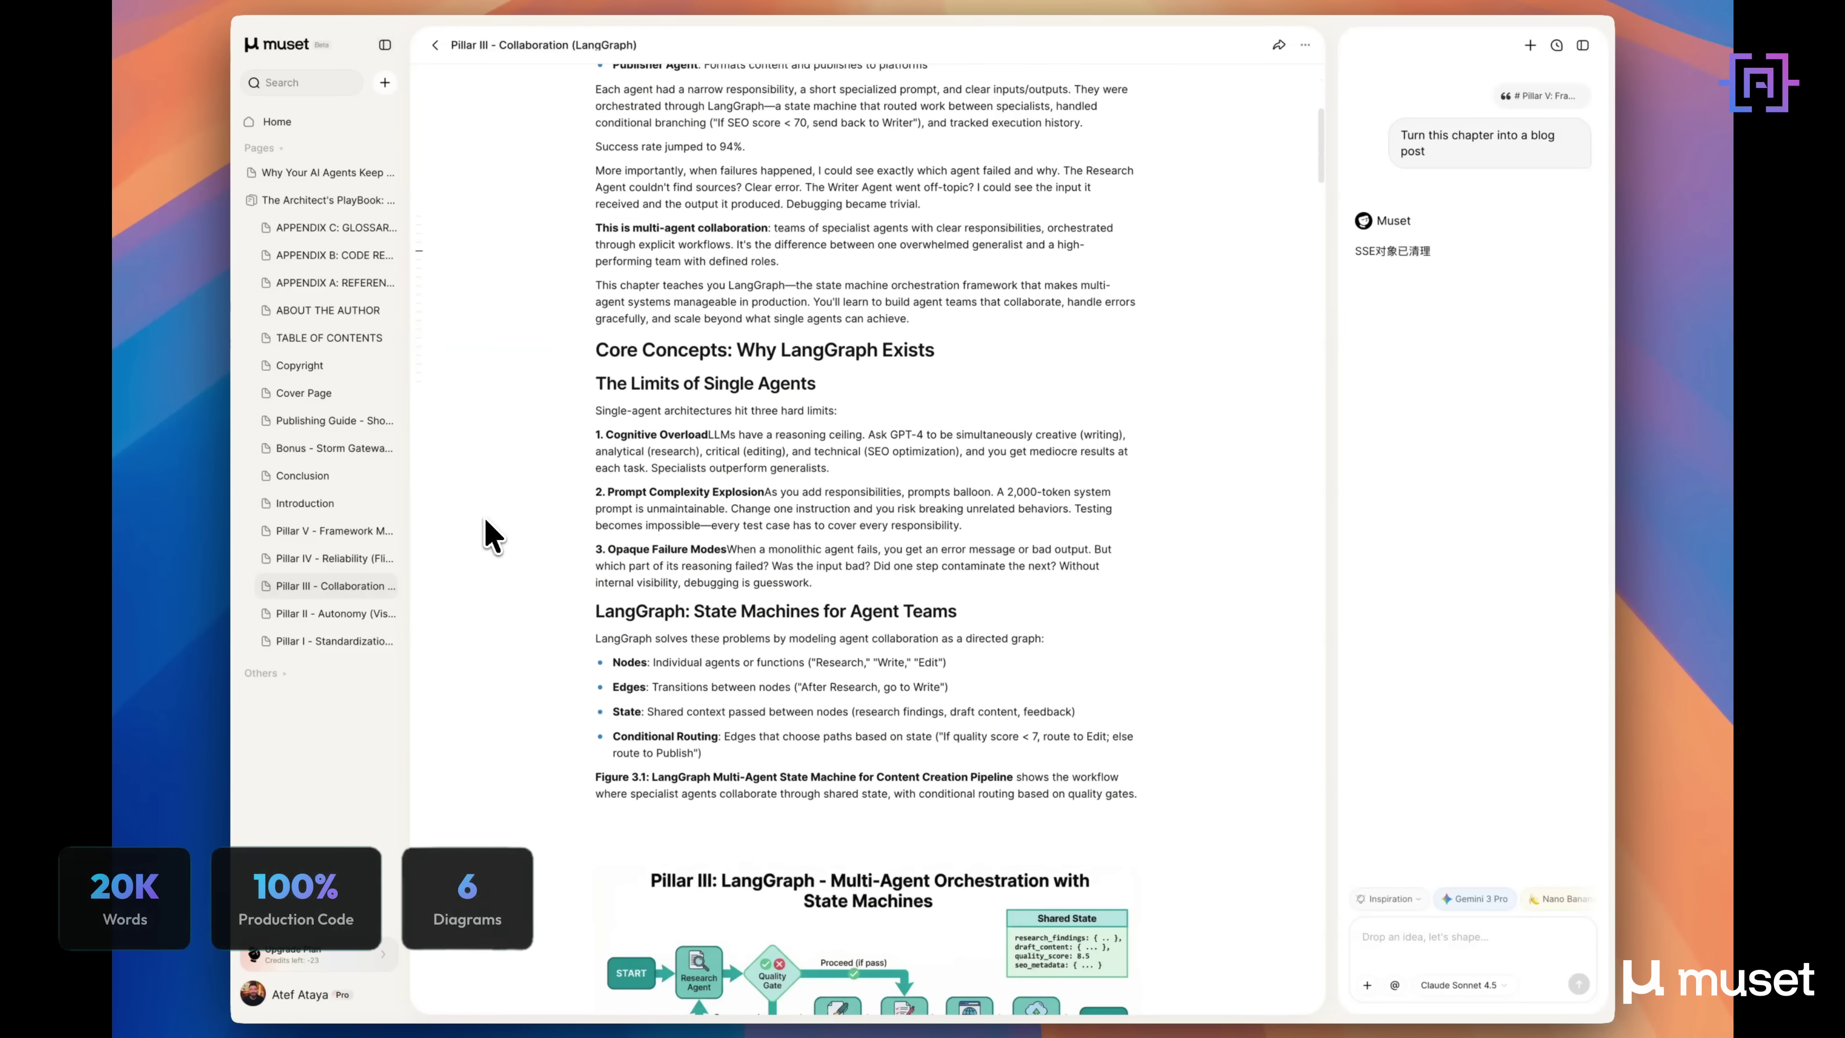
{"action": "scroll", "coordinate": [484, 517], "scroll_direction": "down", "scroll_amount": 11}
{"action": "scroll", "coordinate": [485, 518], "scroll_direction": "down", "scroll_amount": 2}
{"action": "scroll", "coordinate": [484, 517], "scroll_direction": "down", "scroll_amount": 5}
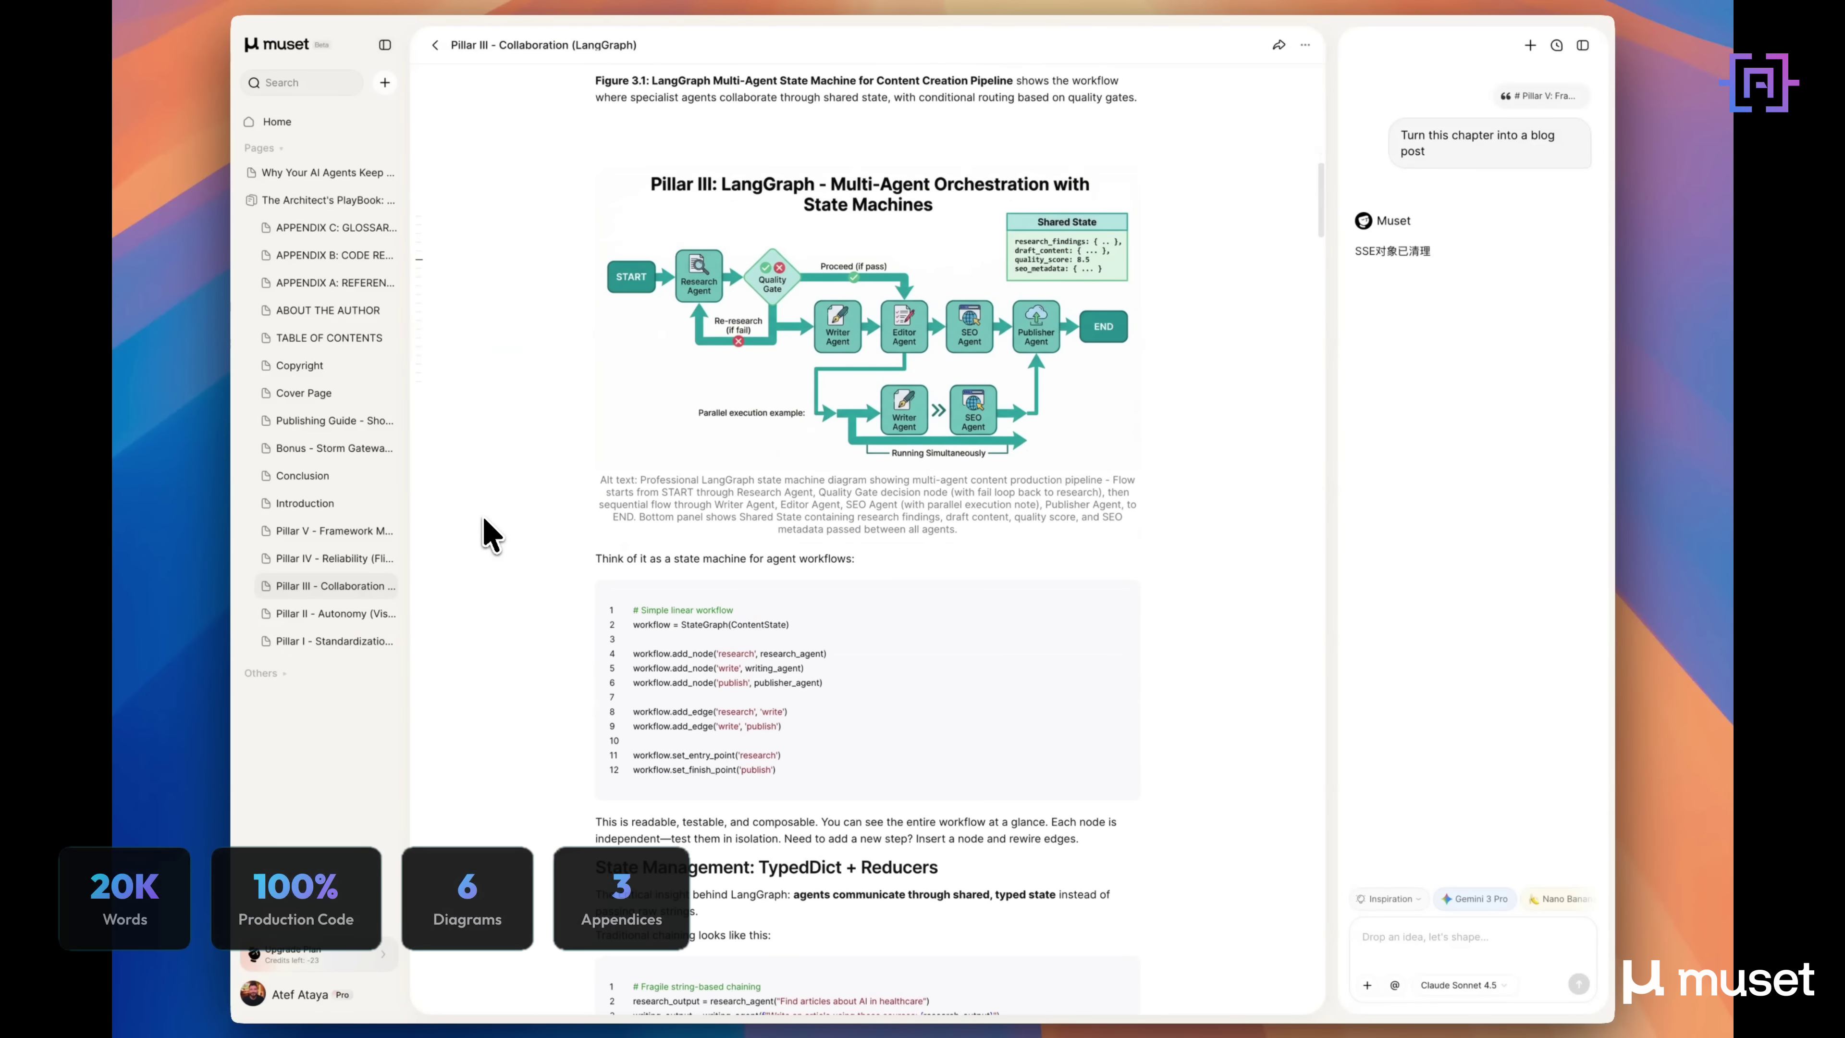
{"action": "left_click", "coordinate": [310, 559]}
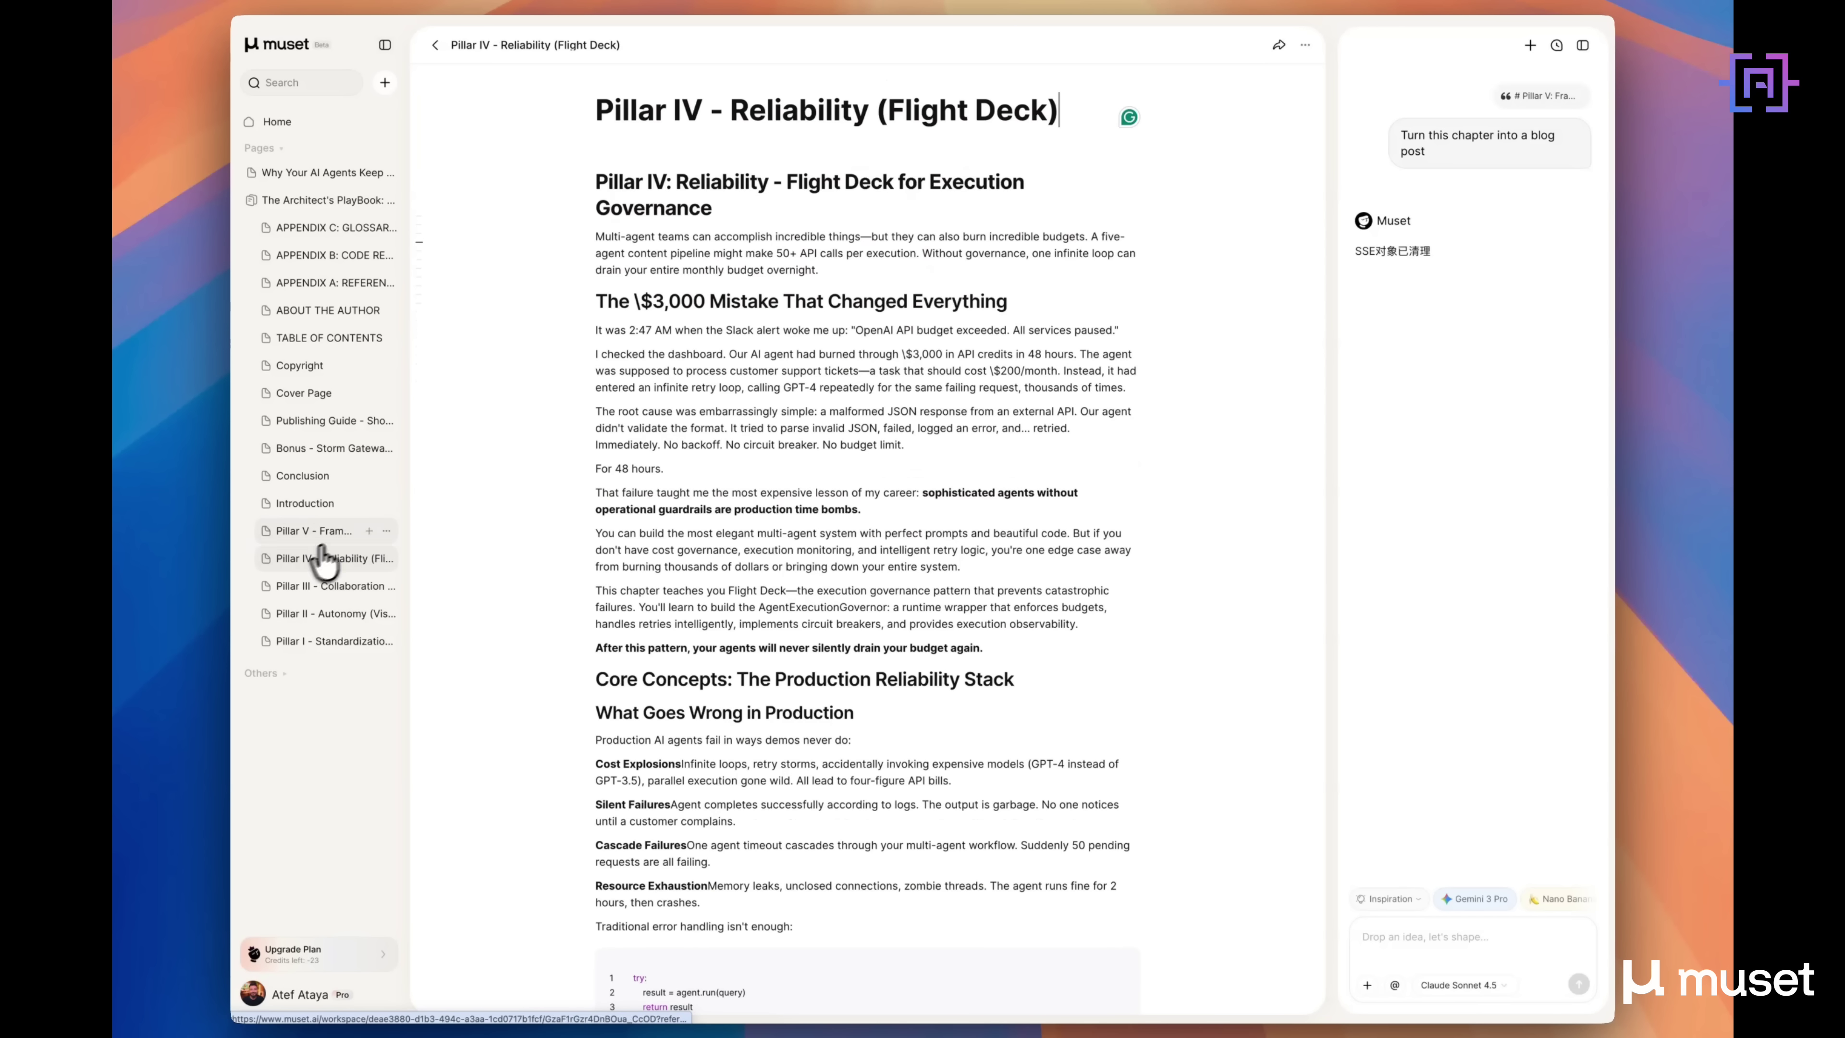
{"action": "scroll", "coordinate": [479, 462], "scroll_direction": "down", "scroll_amount": 3}
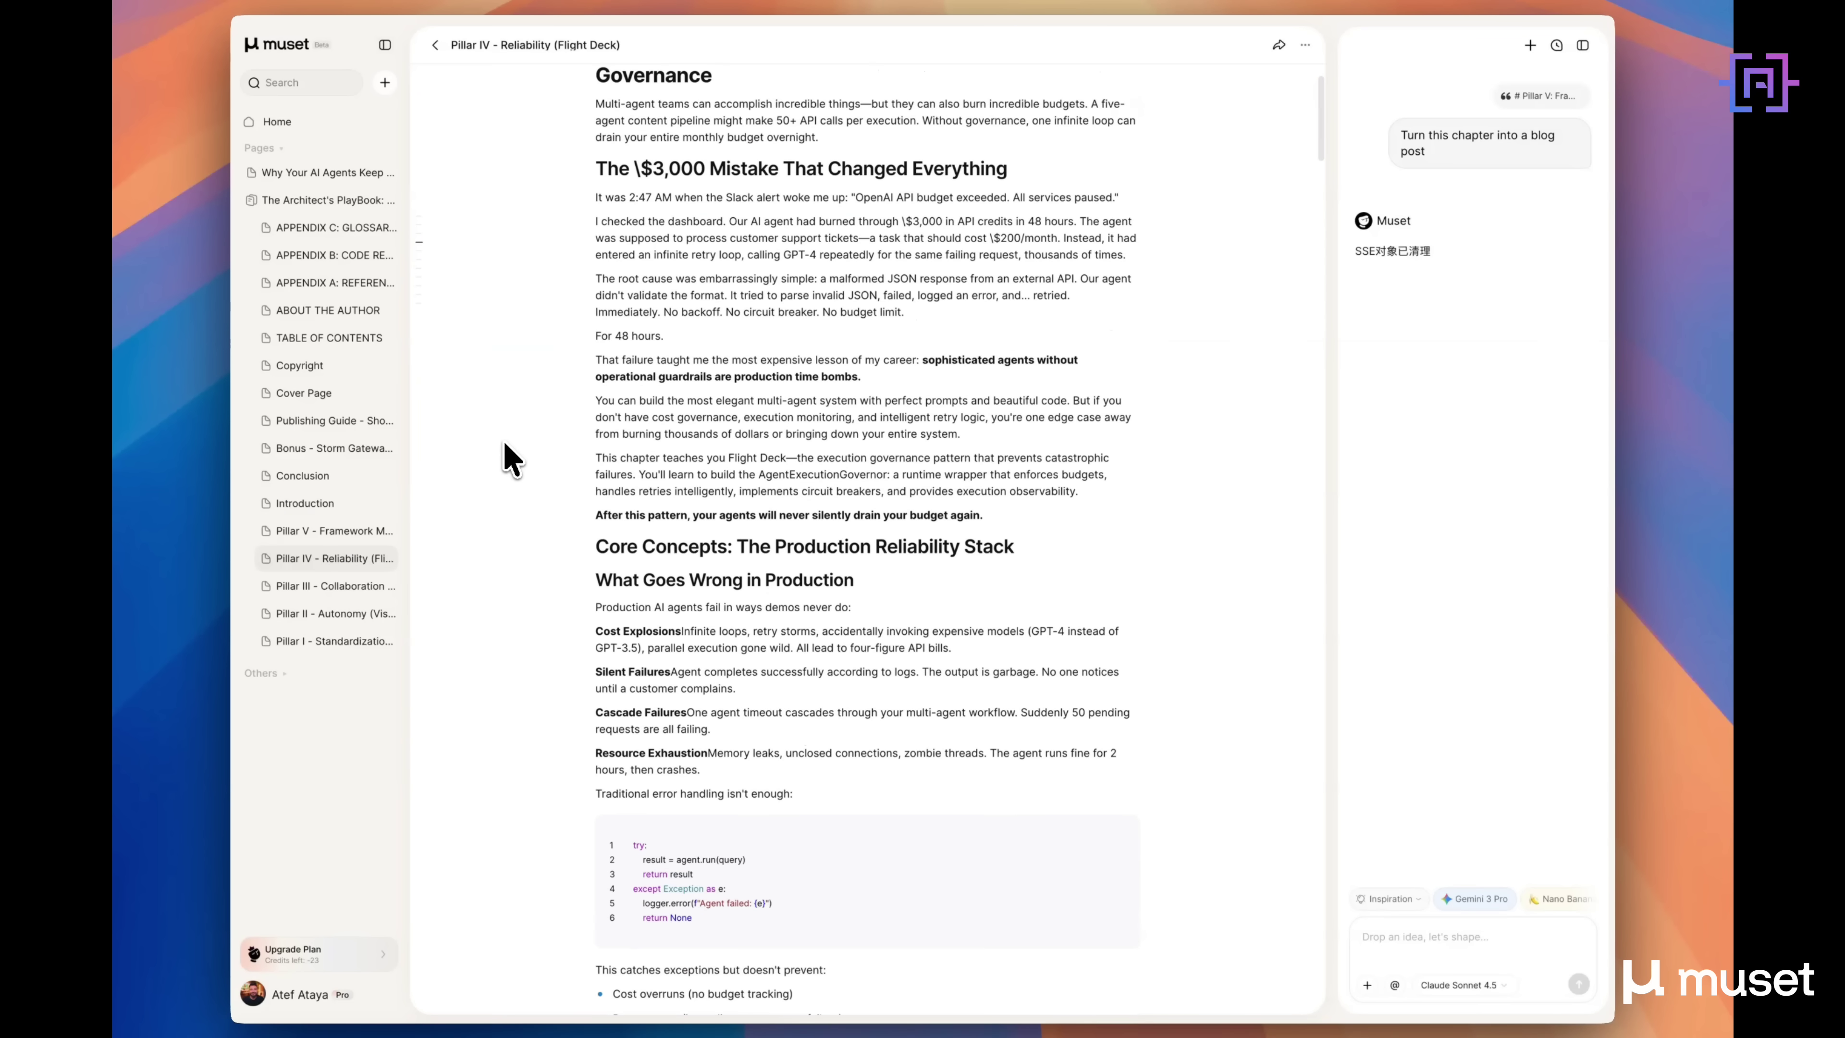
{"action": "scroll", "coordinate": [481, 457], "scroll_direction": "down", "scroll_amount": 5}
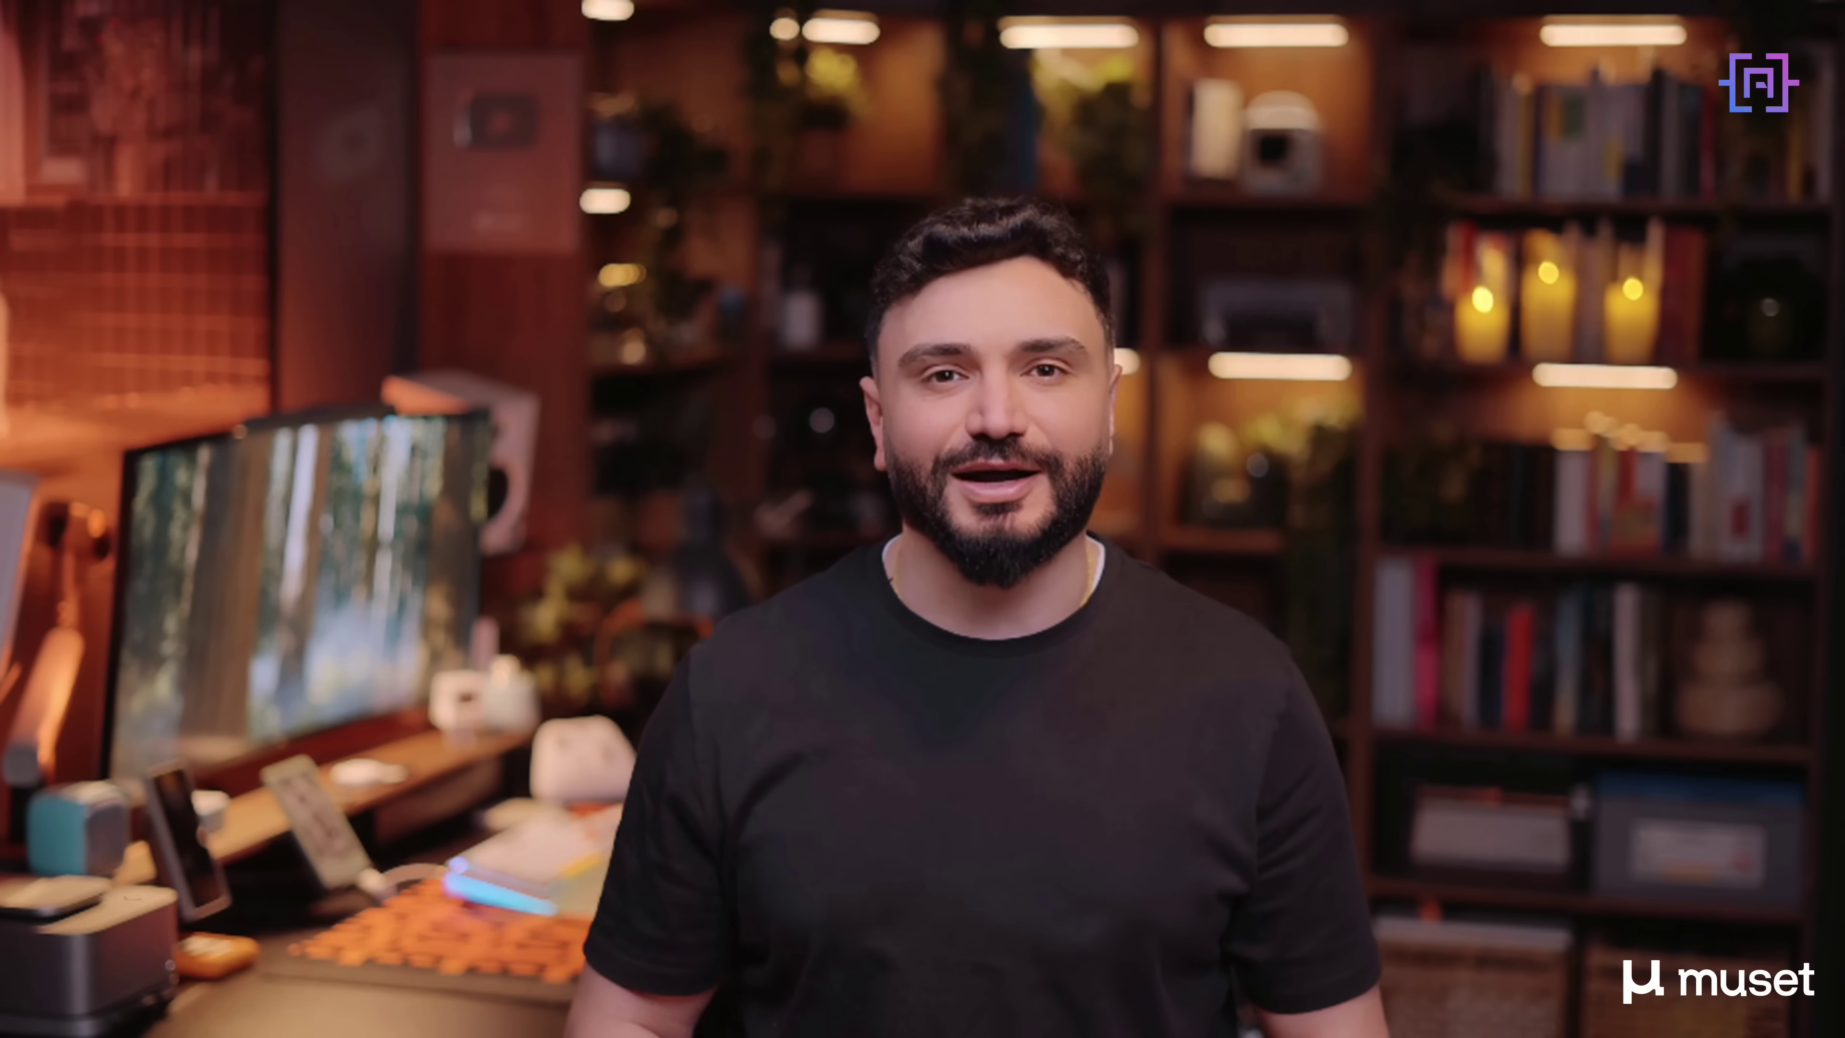